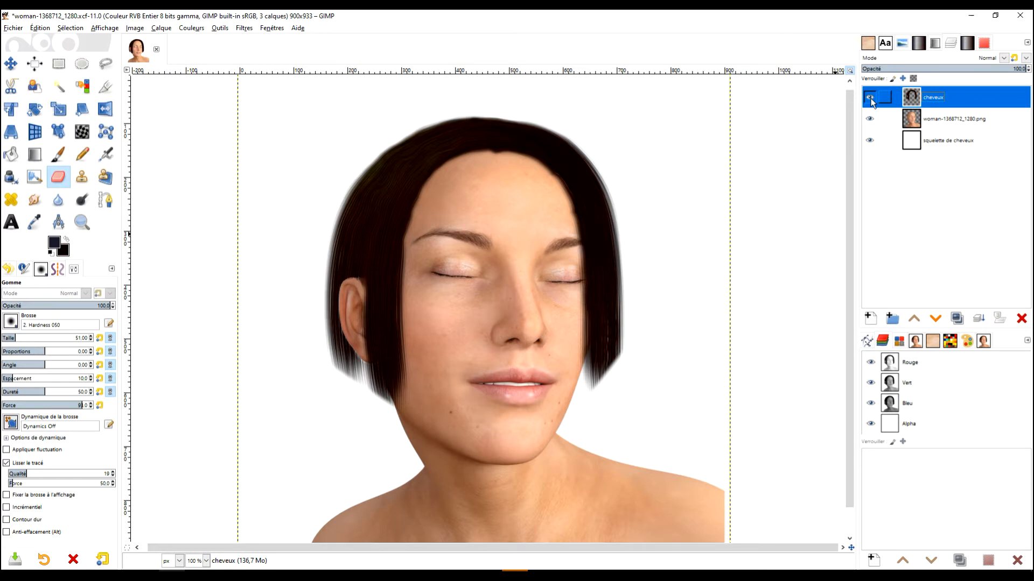
Hide the cheveux layer and show it again to compare the portrait with and without hair.
{"action": "left_click", "coordinate": [869, 98]}
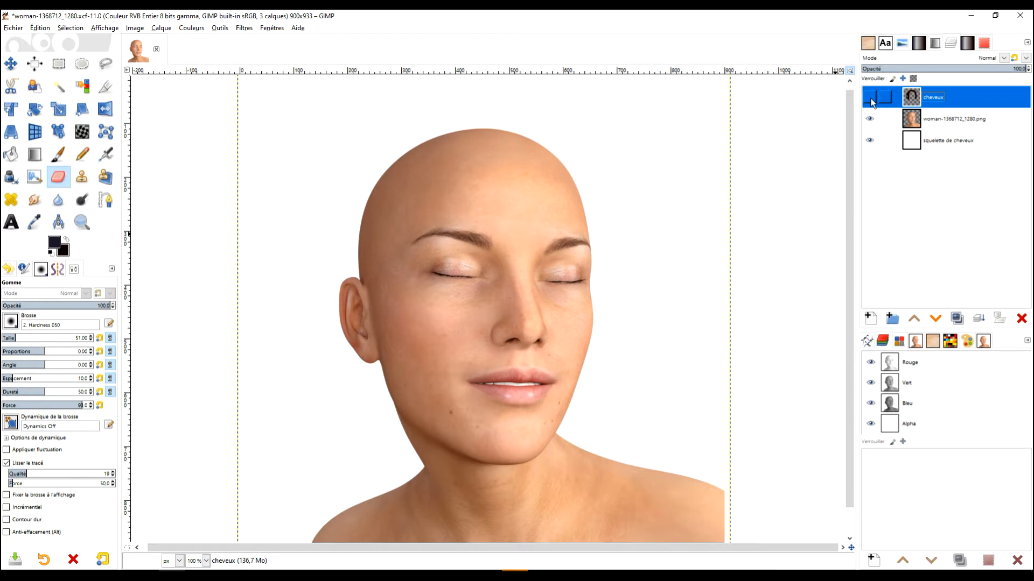
{"action": "left_click", "coordinate": [869, 98]}
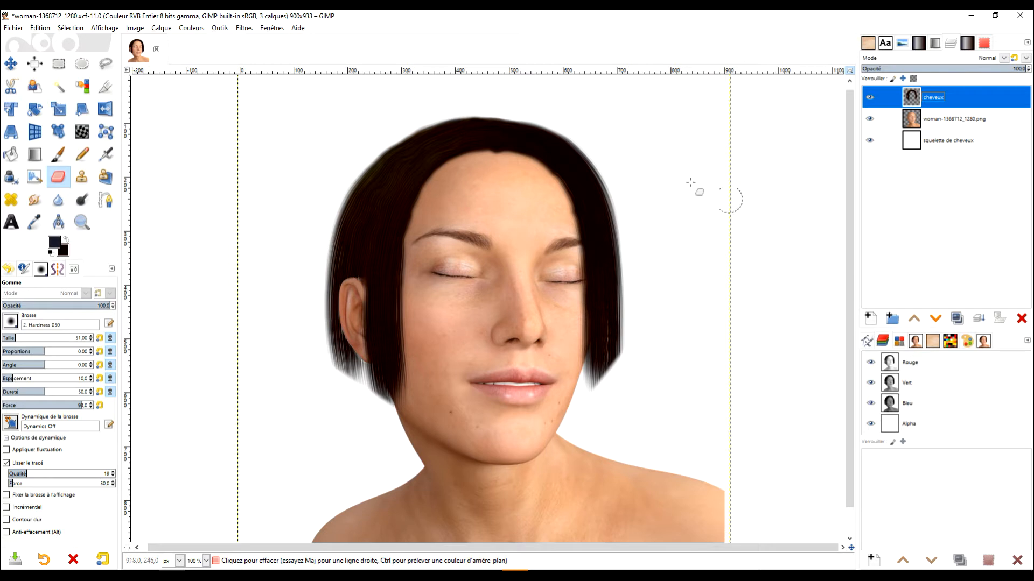
Open the recent image determination-3516569_1280.jpg to view it, and return to the woman's portrait.
{"action": "left_click", "coordinate": [12, 28]}
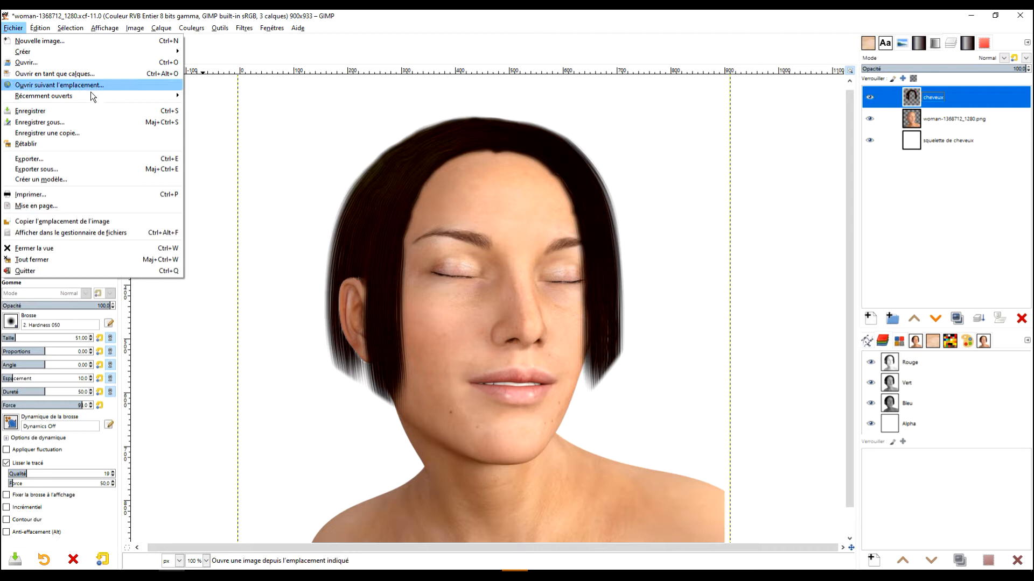
{"action": "mouse_move", "coordinate": [89, 95]}
{"action": "left_click", "coordinate": [249, 107]}
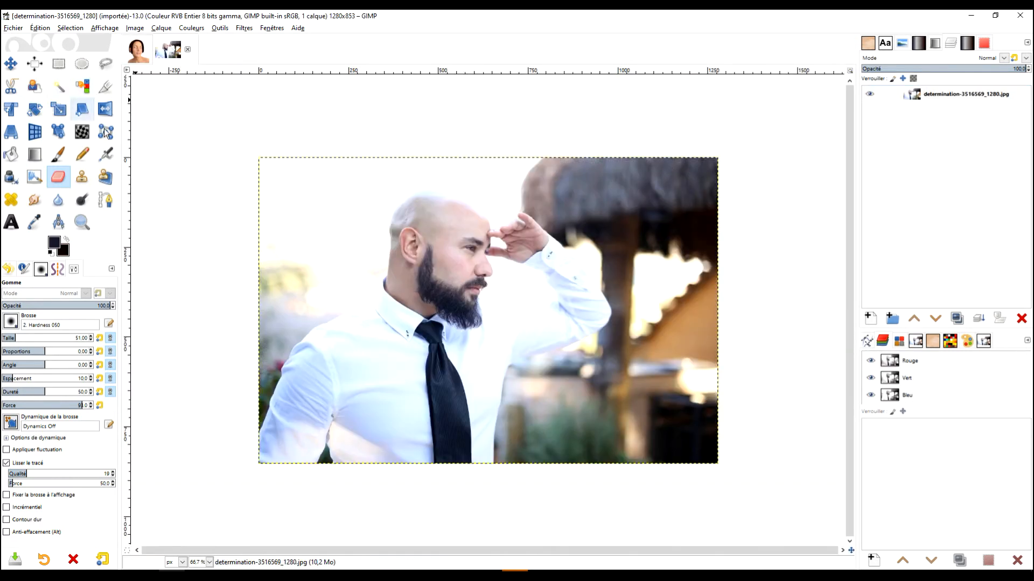
{"action": "left_click_drag", "start_coordinate": [316, 149], "coordinate": [278, 187]}
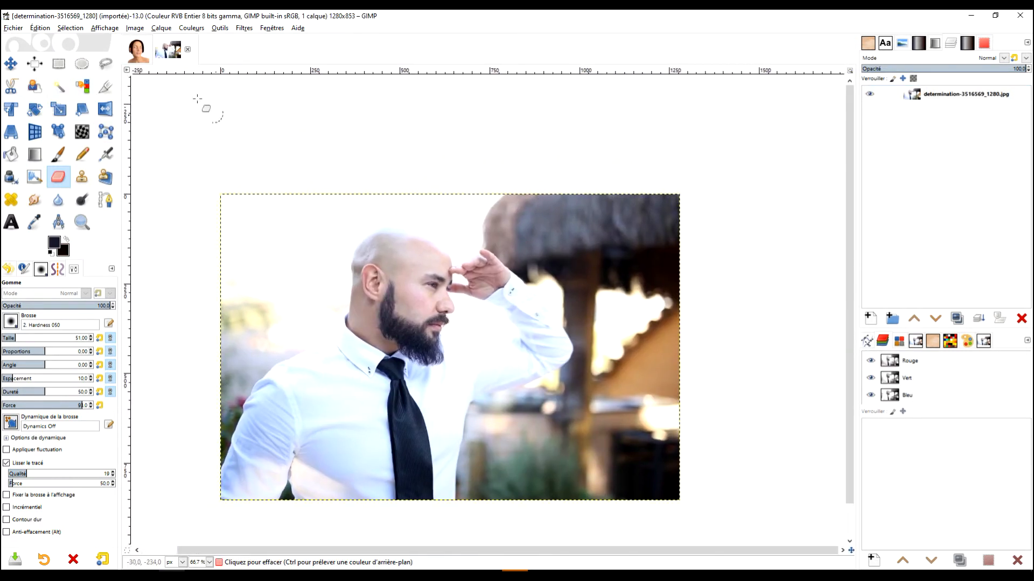
{"action": "left_click", "coordinate": [137, 51]}
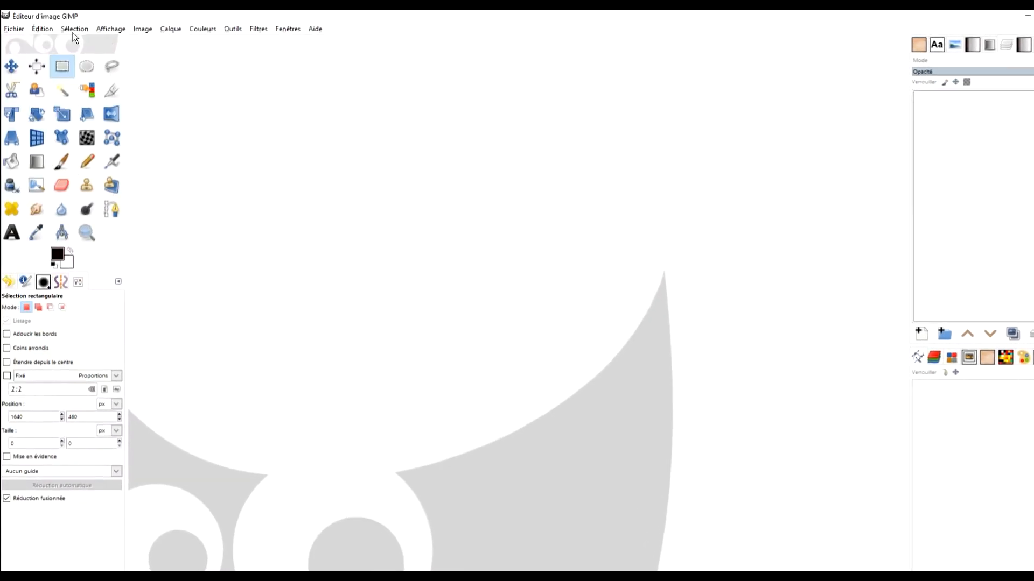
Open the recent image woman-1368712_1280.png.
{"action": "left_click", "coordinate": [13, 30]}
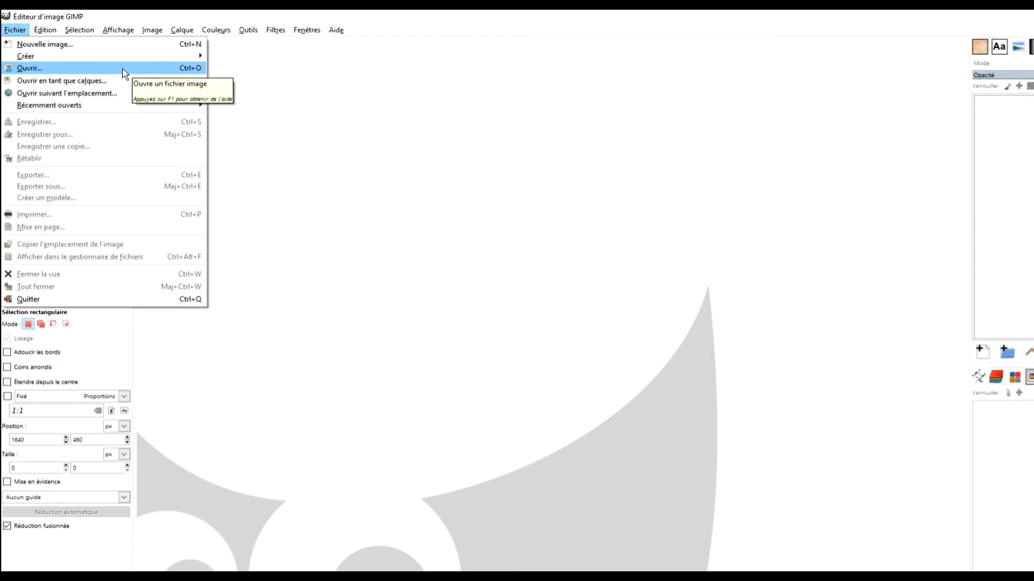
{"action": "mouse_move", "coordinate": [121, 105]}
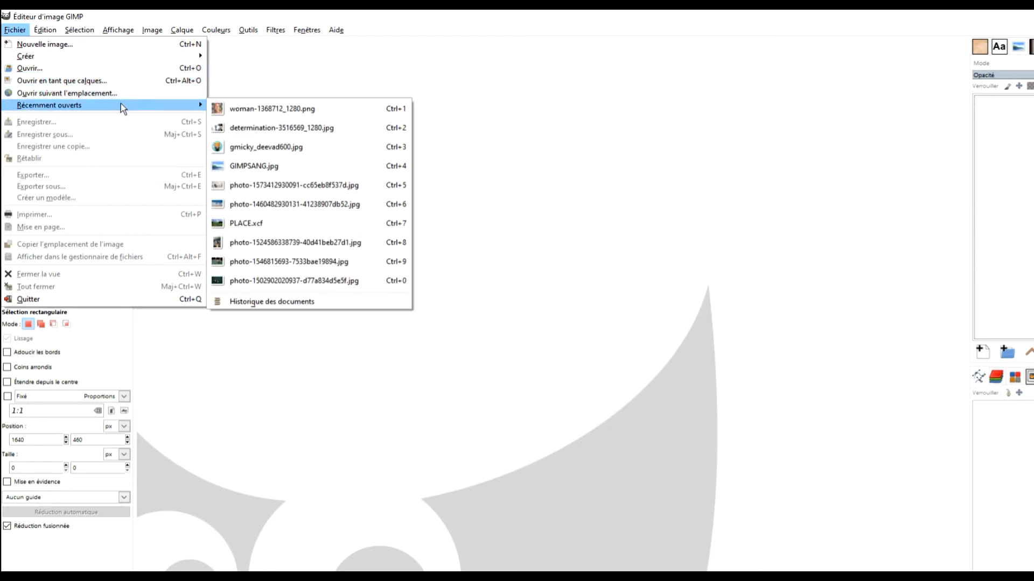
{"action": "left_click", "coordinate": [291, 109]}
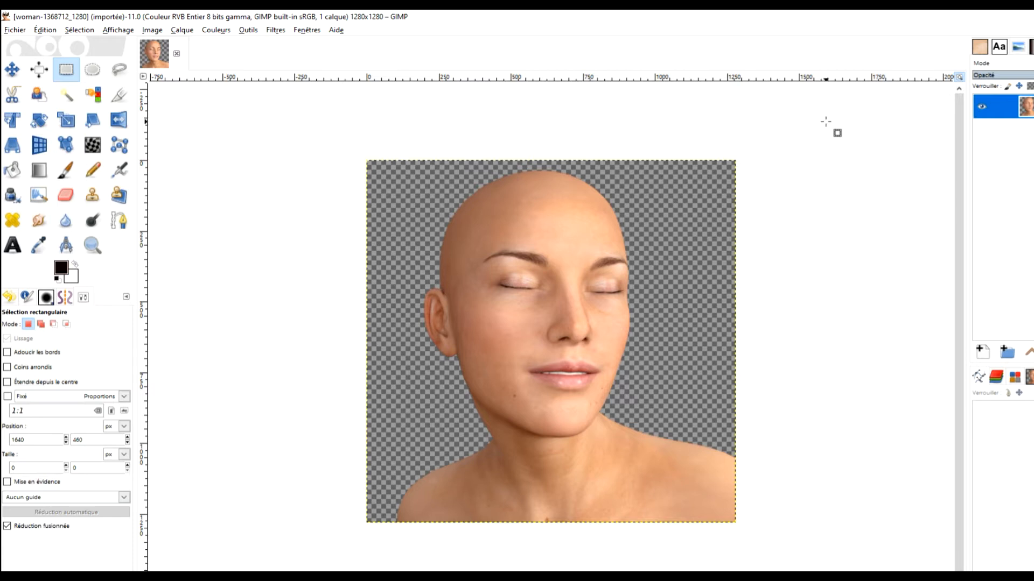
{"action": "left_click", "coordinate": [275, 30]}
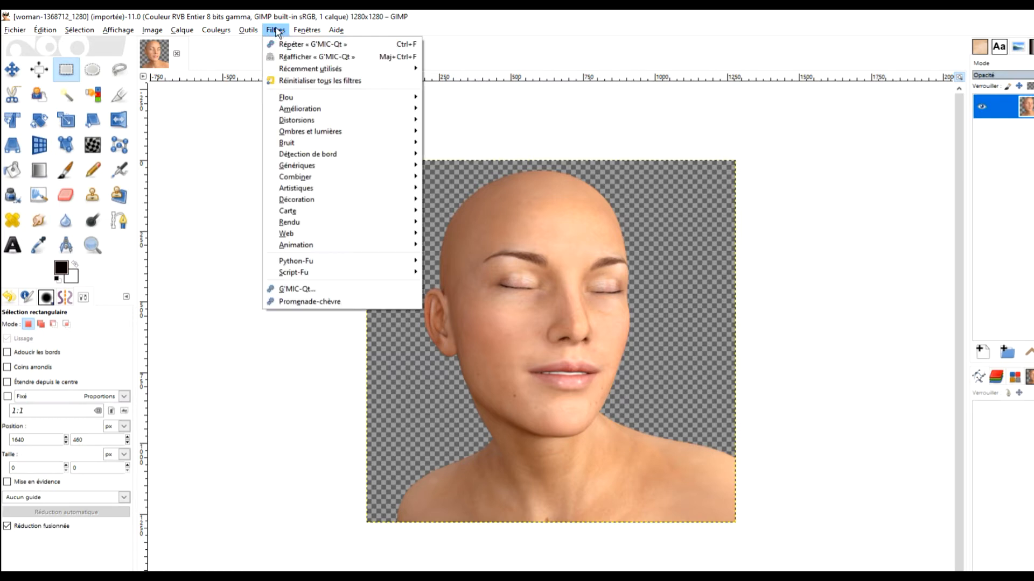
{"action": "left_click", "coordinate": [770, 208]}
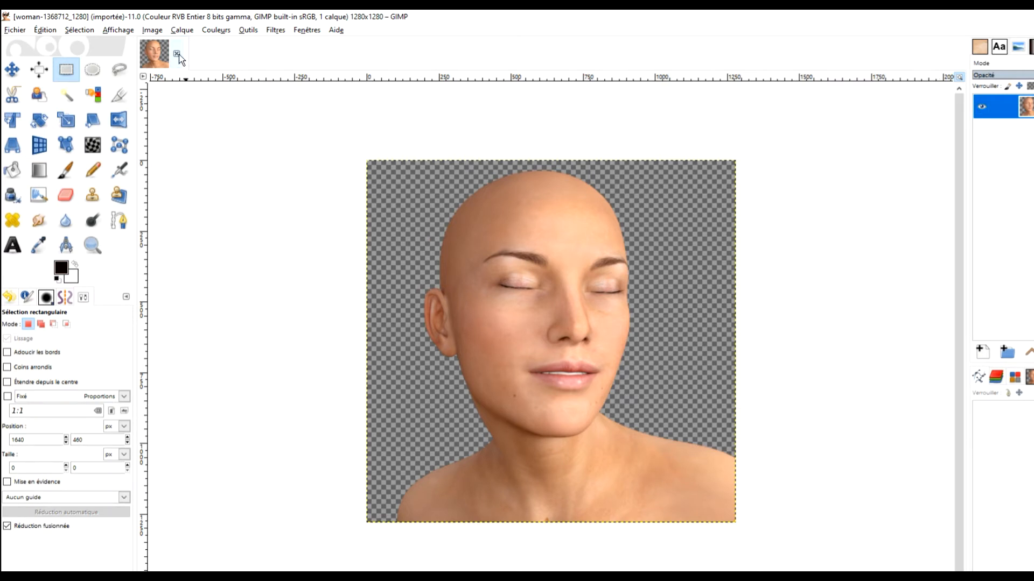
In the canvas size settings, set the height to 1408 px and move the image down to a Y offset of 128 px.
{"action": "left_click", "coordinate": [152, 30]}
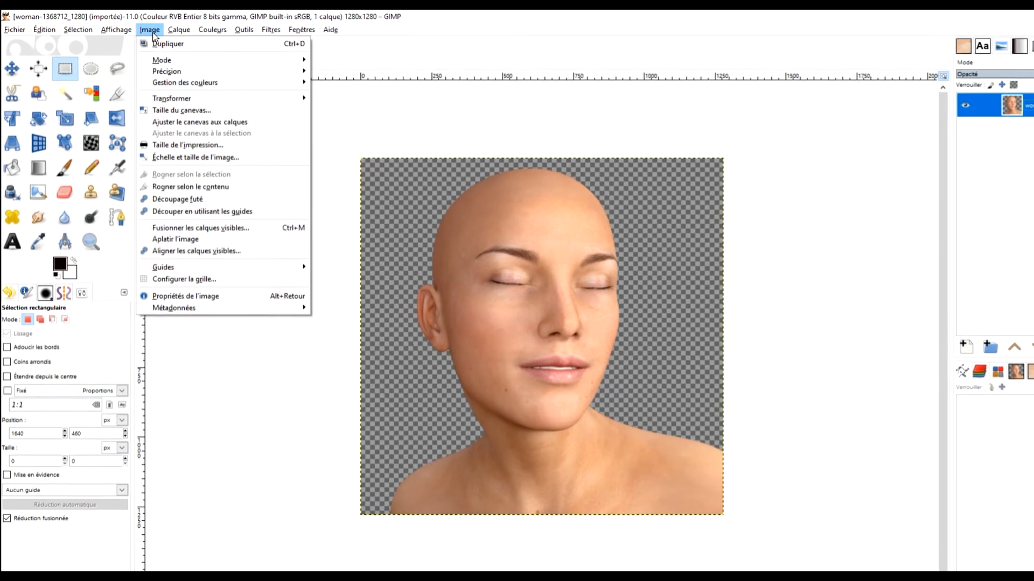
{"action": "left_click", "coordinate": [176, 108]}
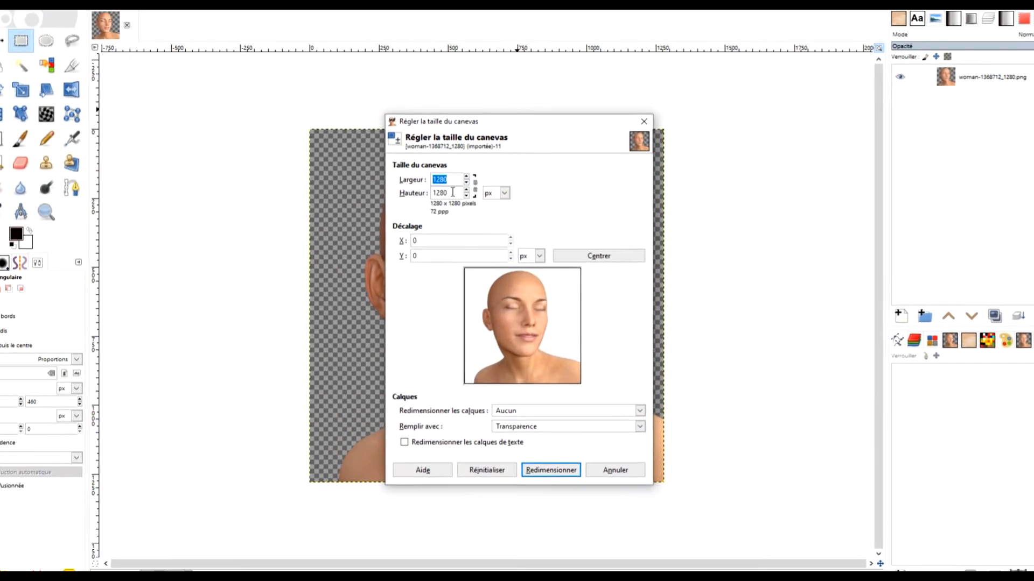
{"action": "left_click", "coordinate": [477, 205]}
{"action": "left_click", "coordinate": [477, 205]}
{"action": "left_click", "coordinate": [477, 205]}
{"action": "left_click", "coordinate": [456, 153]}
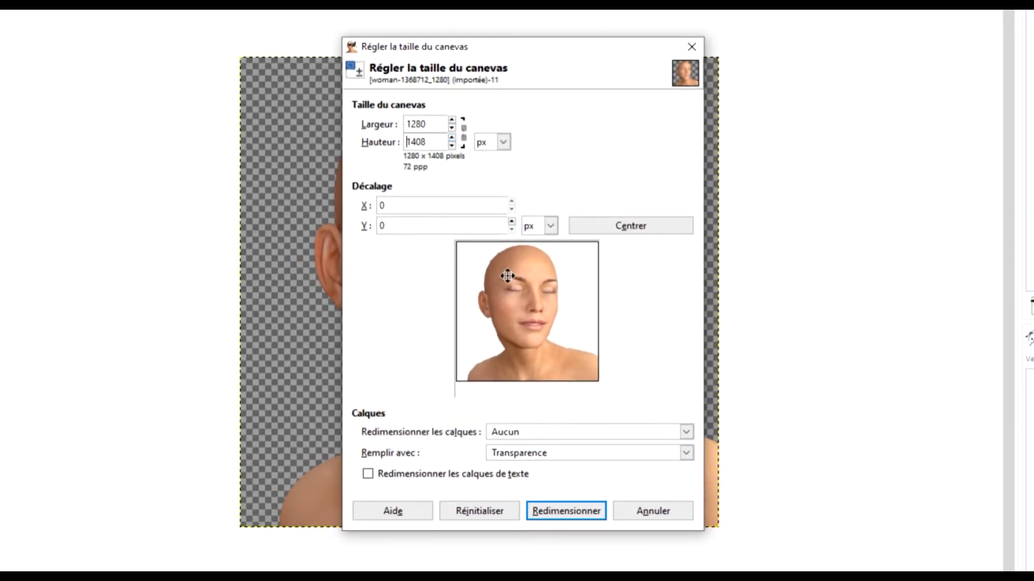
{"action": "left_click_drag", "start_coordinate": [506, 281], "coordinate": [519, 345]}
Set the canvas width to 1358 px and shift the image to an X offset of 78 px.
{"action": "left_click", "coordinate": [451, 120]}
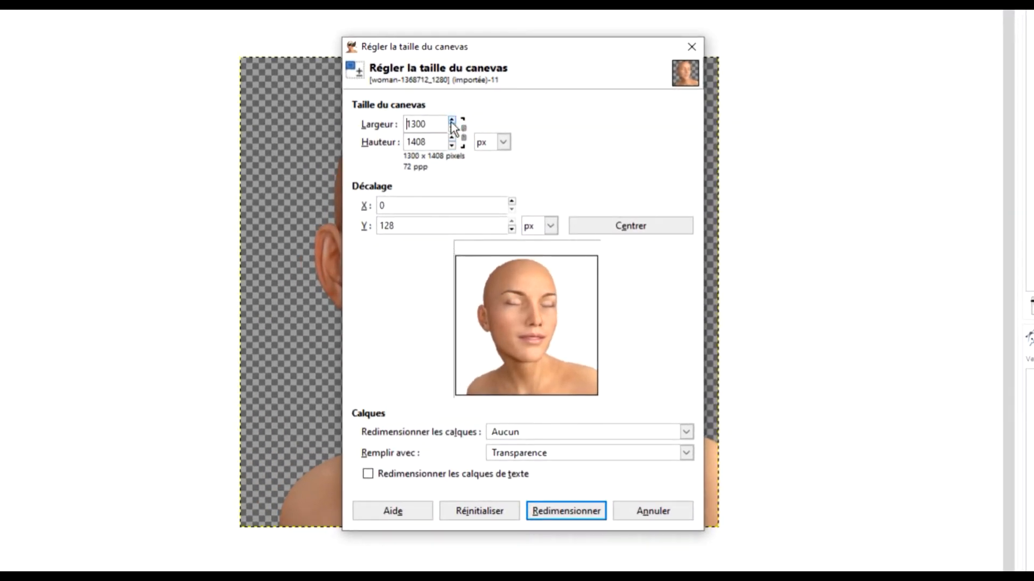
{"action": "left_click", "coordinate": [451, 120]}
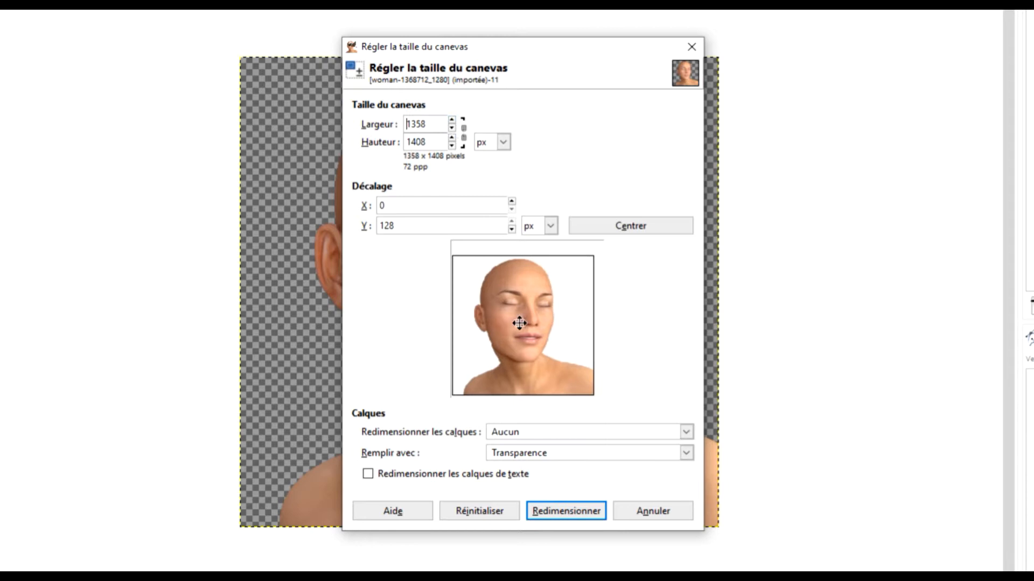
{"action": "left_click_drag", "start_coordinate": [517, 295], "coordinate": [653, 342]}
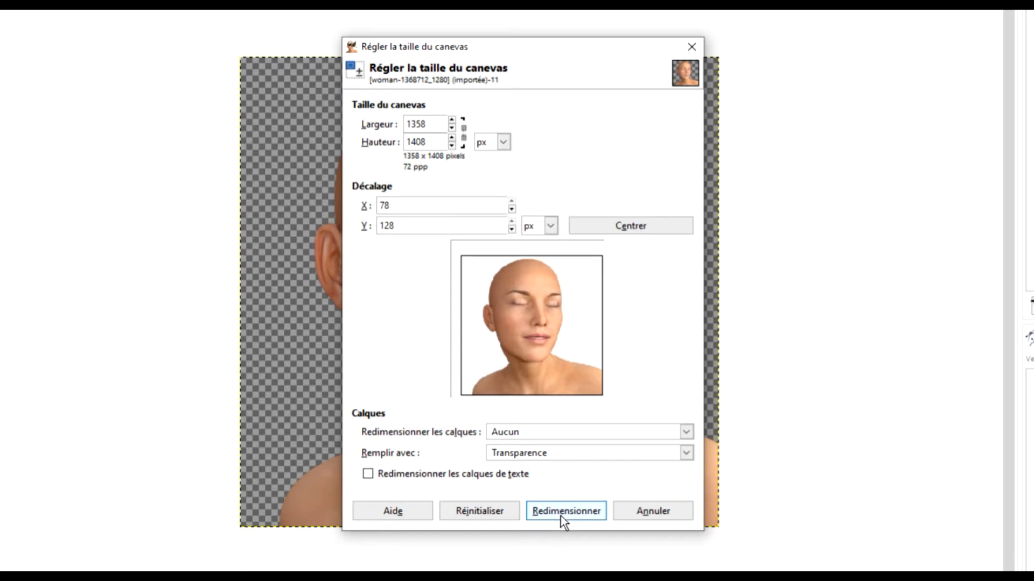
Set the resize to include all layers and apply the new canvas size.
{"action": "left_click", "coordinate": [685, 431]}
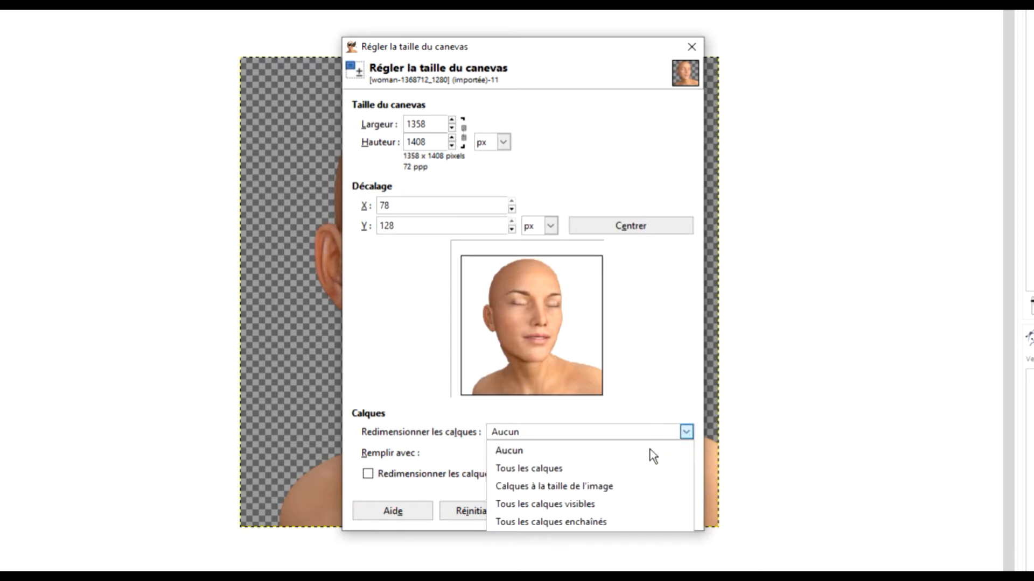
{"action": "left_click", "coordinate": [623, 470]}
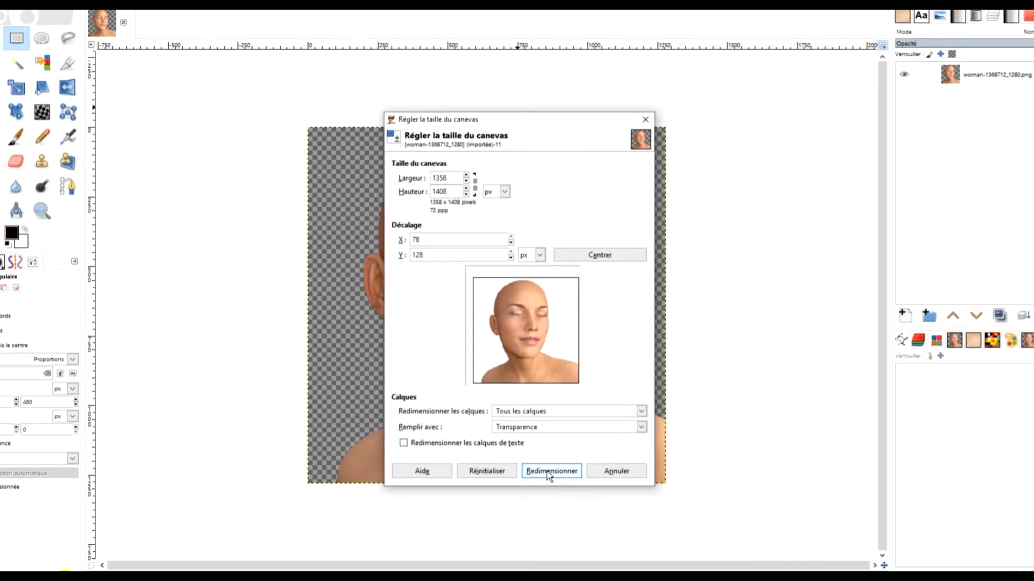
{"action": "left_click", "coordinate": [548, 472]}
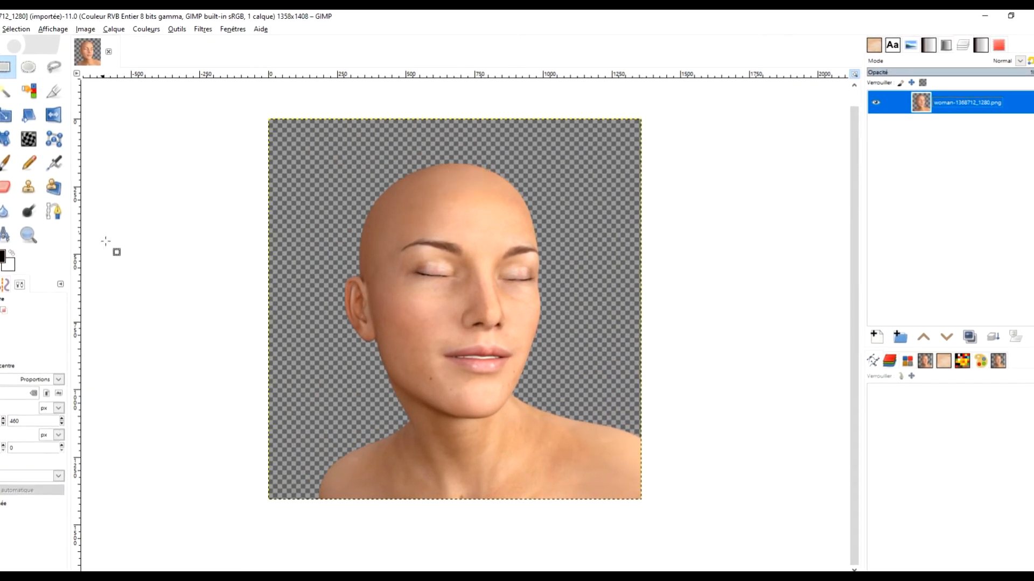
Create a transparent layer named squelette de cheveux at the full image size of 1358 × 1408 px.
{"action": "left_click", "coordinate": [876, 336]}
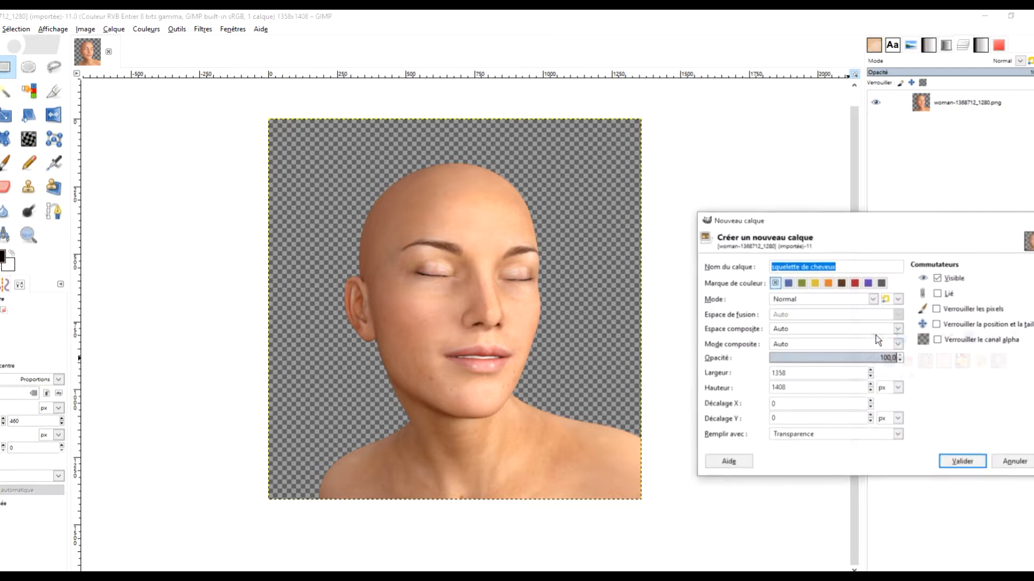
{"action": "left_click", "coordinate": [961, 464]}
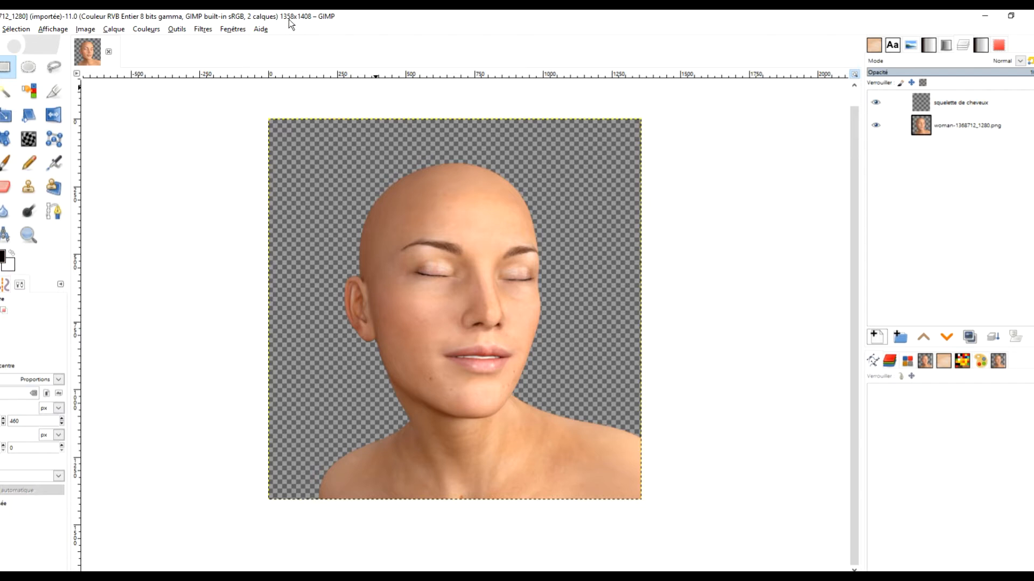
Scale the whole image proportionally to a width of 900 px using LoHalo interpolation.
{"action": "left_click", "coordinate": [85, 29]}
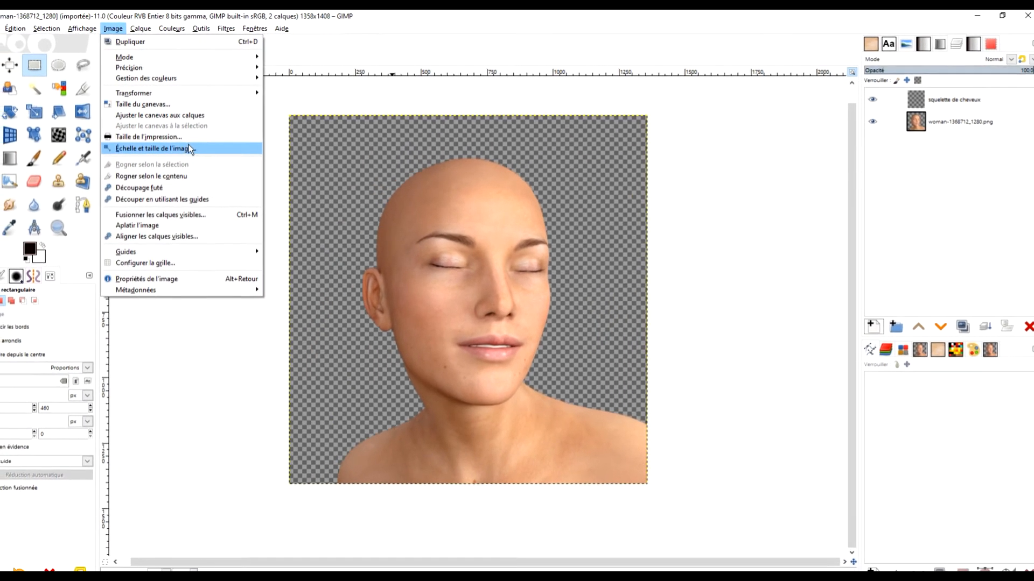
{"action": "left_click", "coordinate": [178, 153]}
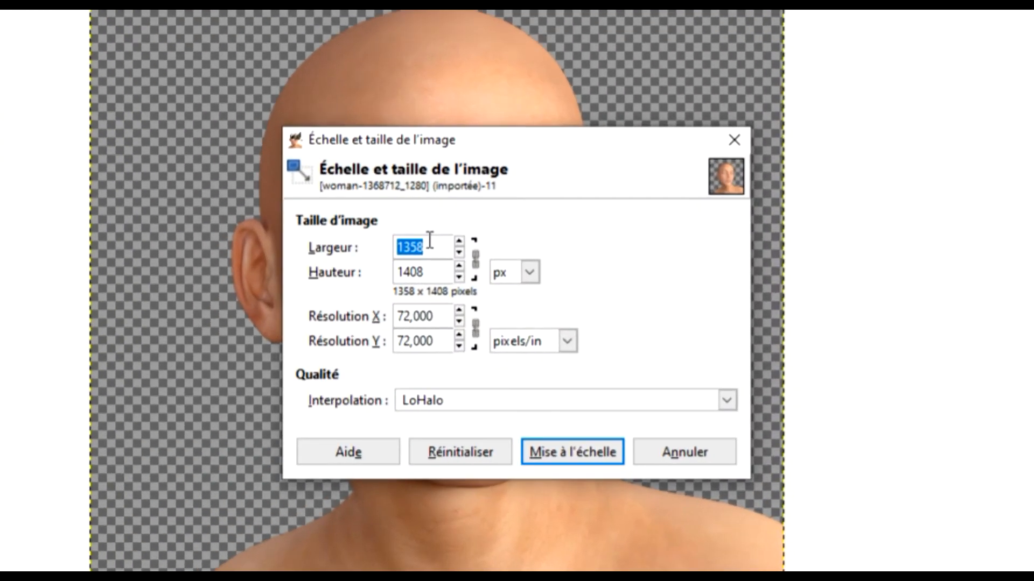
{"action": "type", "text": "1000"}
{"action": "key", "text": "BackSpace"}
{"action": "key", "text": "BackSpace"}
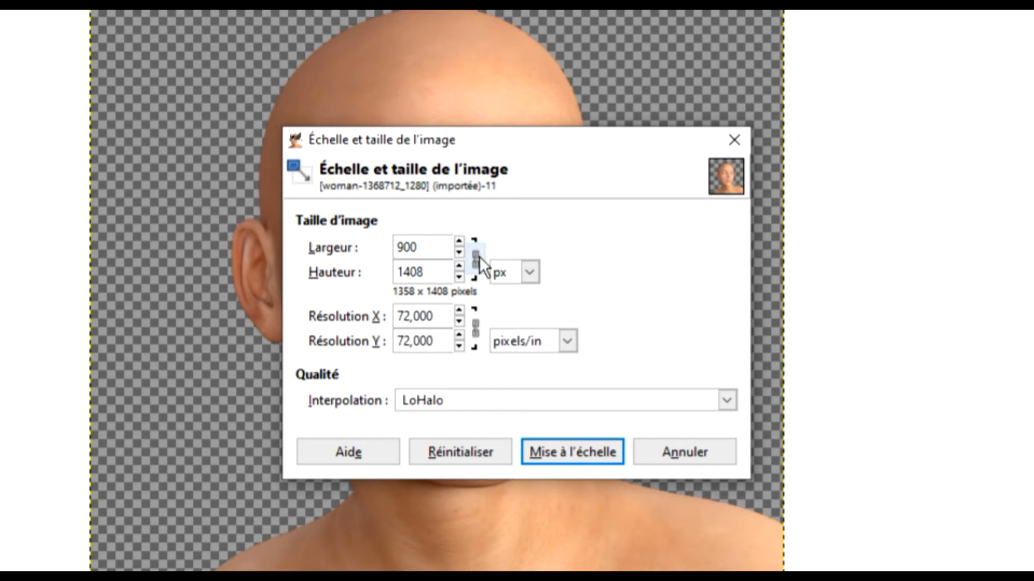
{"action": "left_click", "coordinate": [598, 449]}
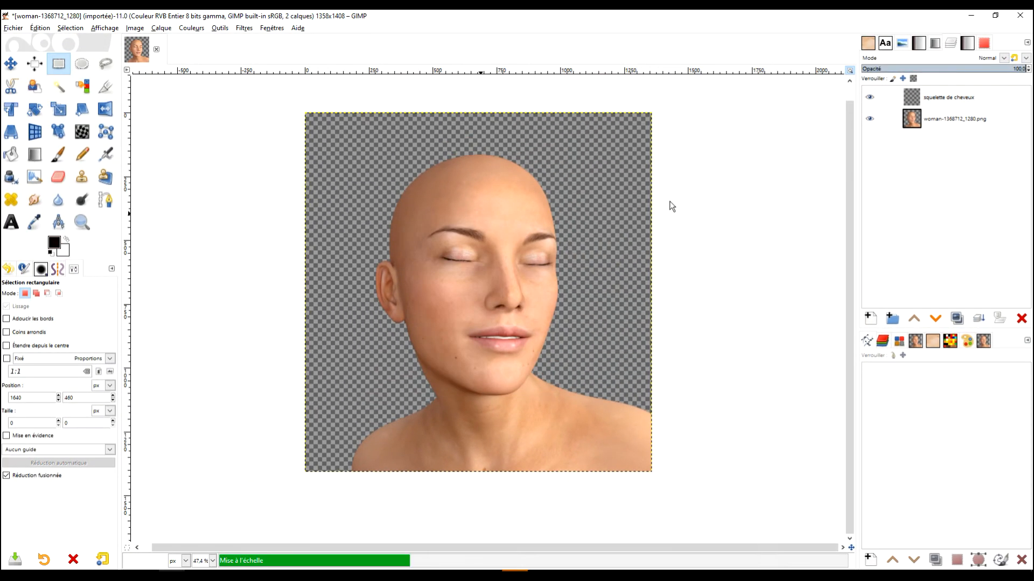
{"action": "left_click", "coordinate": [849, 71]}
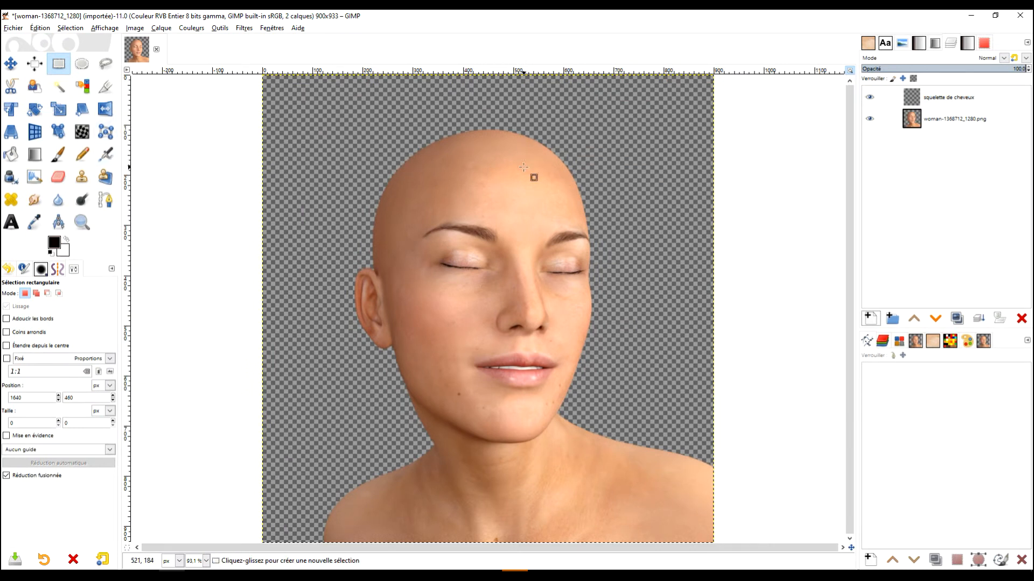
With the squelette de cheveux layer active, start a path with one node atop the head and one just below the earlobe.
{"action": "left_click", "coordinate": [106, 200]}
{"action": "left_click", "coordinate": [941, 99]}
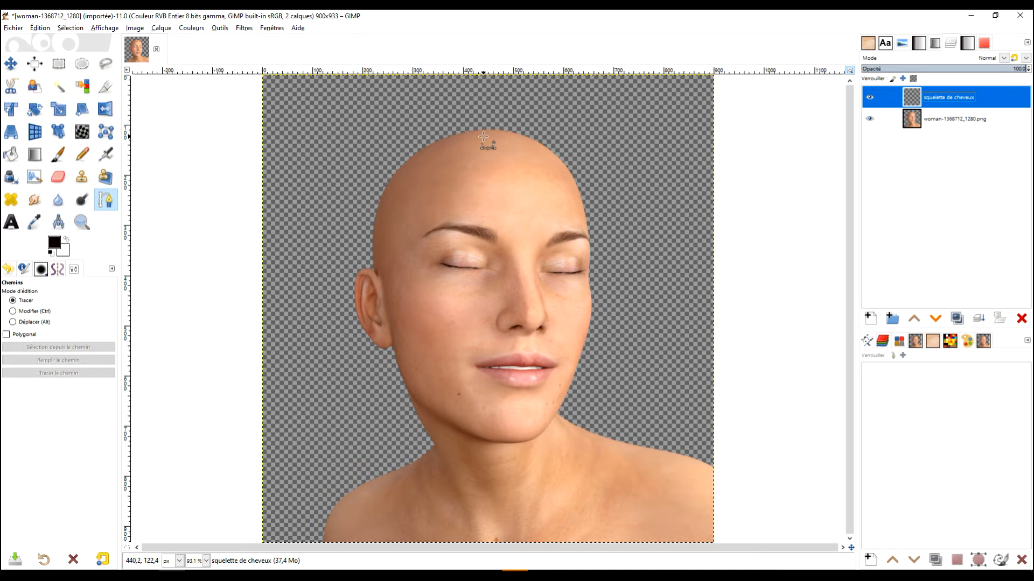
{"action": "left_click_drag", "start_coordinate": [482, 135], "coordinate": [440, 137]}
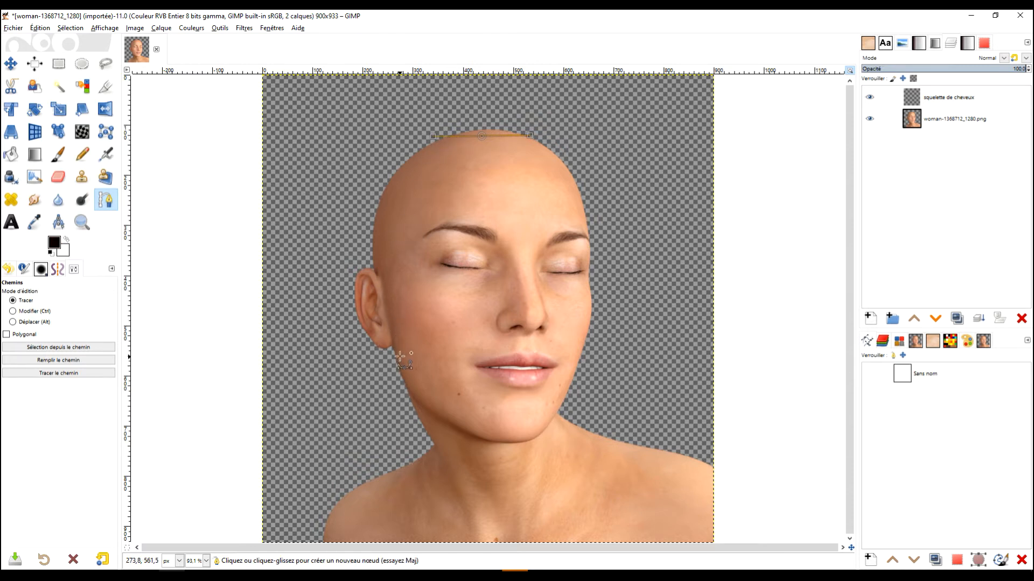
{"action": "mouse_move", "coordinate": [400, 352]}
{"action": "left_mouse_down"}
{"action": "mouse_move", "coordinate": [394, 395]}
{"action": "mouse_move", "coordinate": [437, 392]}
{"action": "mouse_move", "coordinate": [384, 403]}
{"action": "mouse_move", "coordinate": [548, 408]}
{"action": "mouse_move", "coordinate": [336, 381]}
{"action": "mouse_move", "coordinate": [411, 391]}
{"action": "mouse_move", "coordinate": [401, 392]}
{"action": "mouse_move", "coordinate": [394, 356]}
{"action": "left_mouse_up"}
Adjust the path's handles and lower node so it curves from the crown along the temple to below the ear.
{"action": "left_click_drag", "start_coordinate": [481, 136], "coordinate": [355, 136]}
{"action": "left_click_drag", "start_coordinate": [355, 136], "coordinate": [354, 137]}
{"action": "left_click_drag", "start_coordinate": [395, 356], "coordinate": [394, 358]}
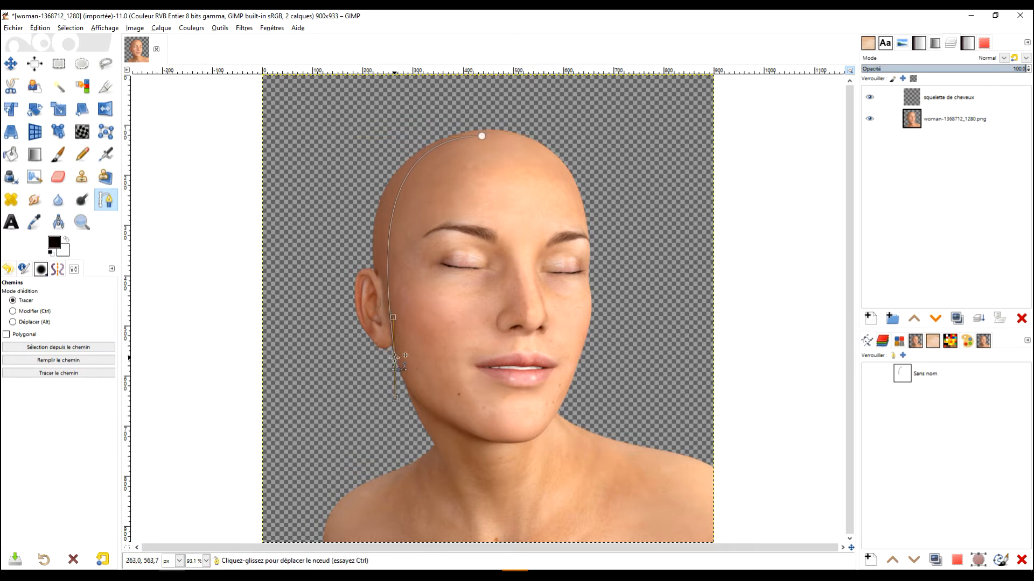
{"action": "left_click_drag", "start_coordinate": [393, 317], "coordinate": [393, 272]}
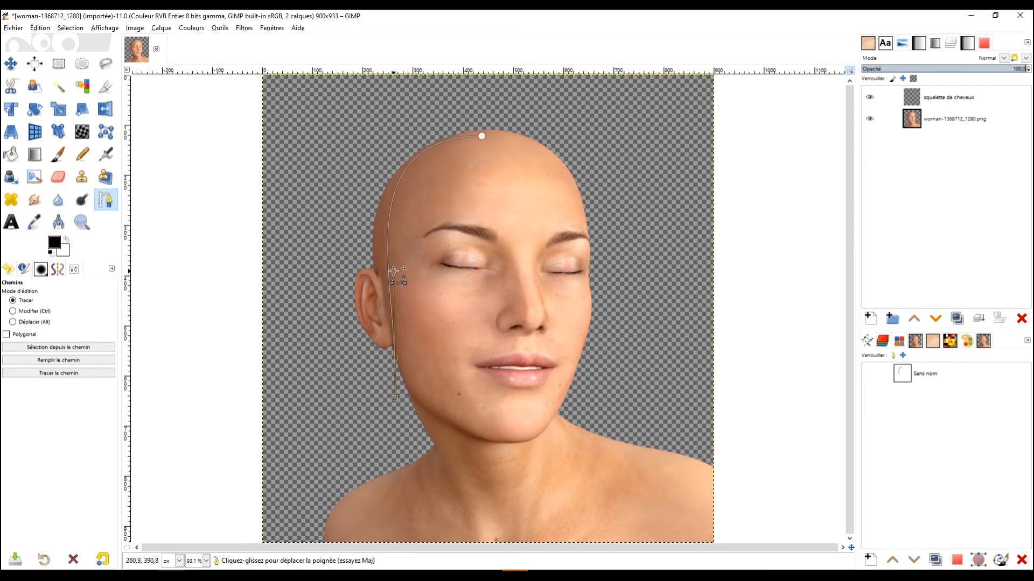
{"action": "mouse_move", "coordinate": [395, 358]}
{"action": "left_mouse_down"}
{"action": "mouse_move", "coordinate": [403, 367]}
{"action": "mouse_move", "coordinate": [397, 360]}
{"action": "left_mouse_up"}
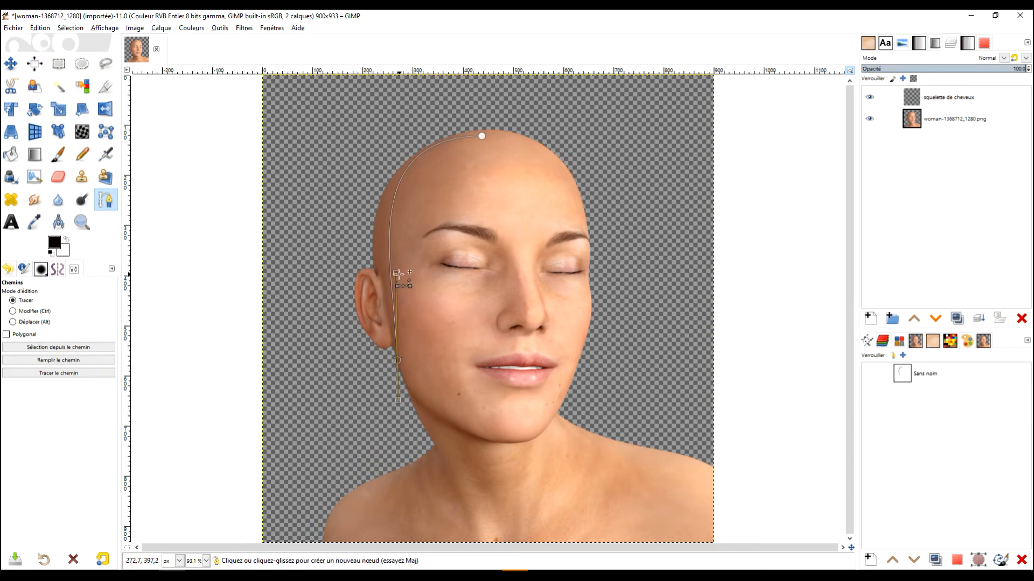
{"action": "left_click_drag", "start_coordinate": [397, 273], "coordinate": [405, 273]}
{"action": "left_click_drag", "start_coordinate": [390, 266], "coordinate": [391, 267]}
{"action": "left_click_drag", "start_coordinate": [482, 137], "coordinate": [388, 141]}
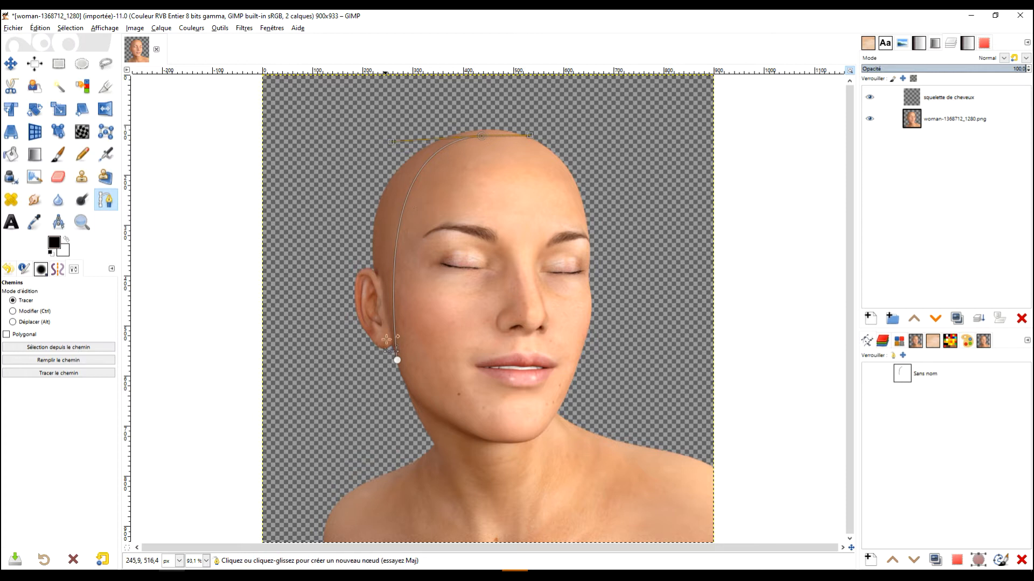
Start a second path component from the crown to a node beside the far cheek, and set the path mode to Modifier.
{"action": "left_click", "coordinate": [952, 100]}
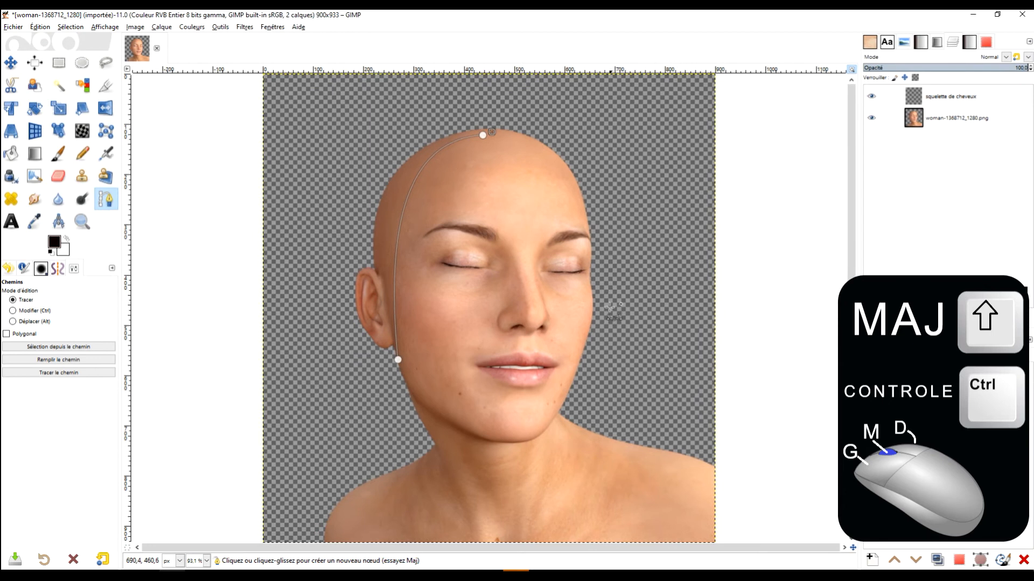
{"action": "left_click_drag", "start_coordinate": [597, 312], "coordinate": [609, 490]}
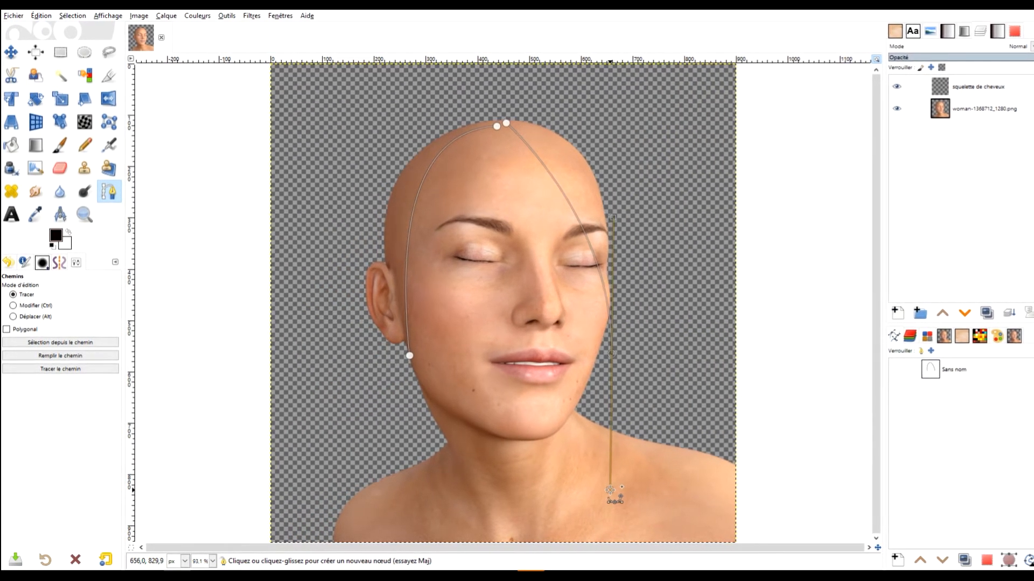
{"action": "mouse_move", "coordinate": [506, 123]}
{"action": "left_mouse_down"}
{"action": "mouse_move", "coordinate": [618, 136]}
{"action": "mouse_move", "coordinate": [525, 109]}
{"action": "left_mouse_up"}
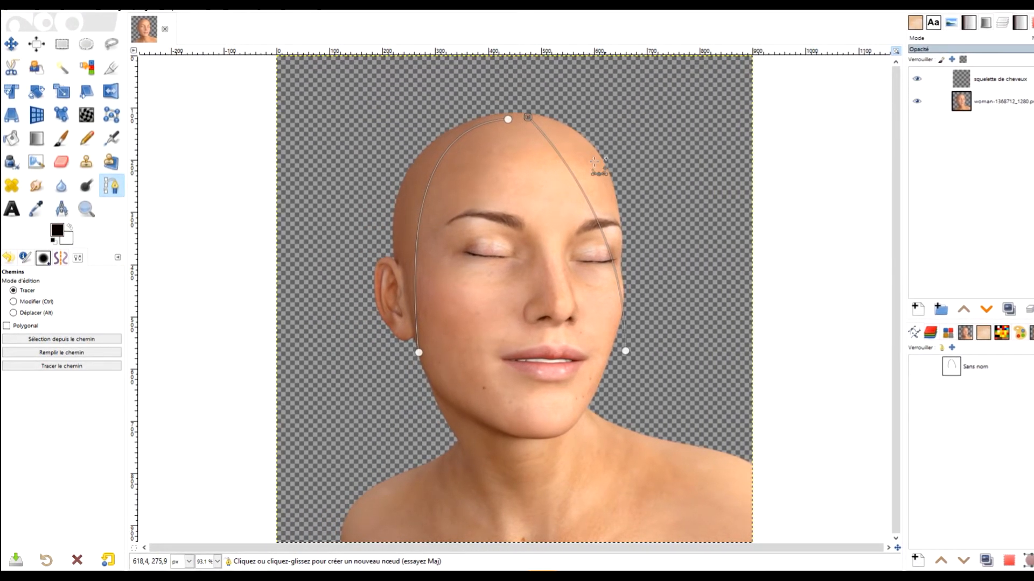
{"action": "left_click", "coordinate": [31, 302]}
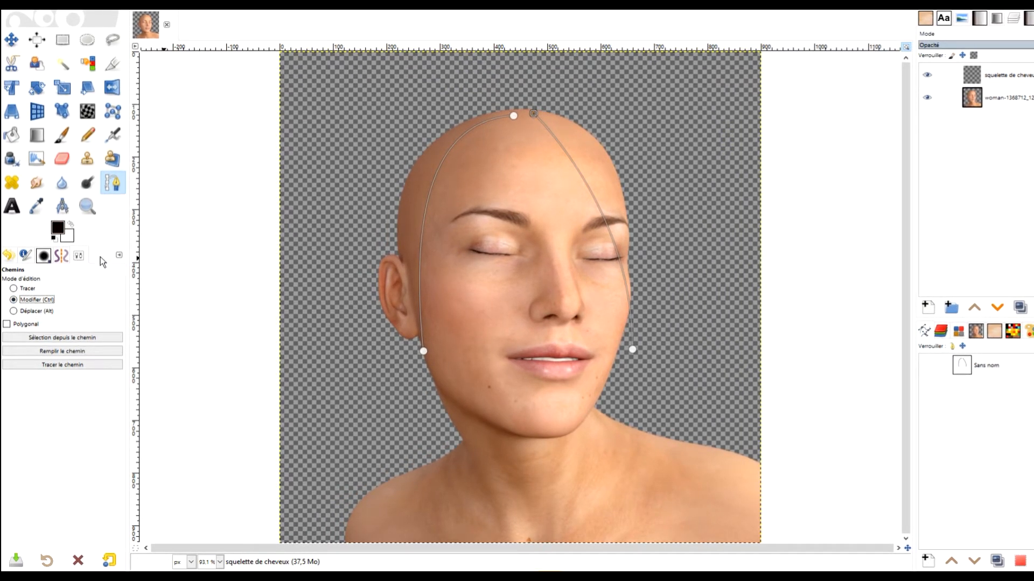
{"action": "left_click", "coordinate": [119, 257]}
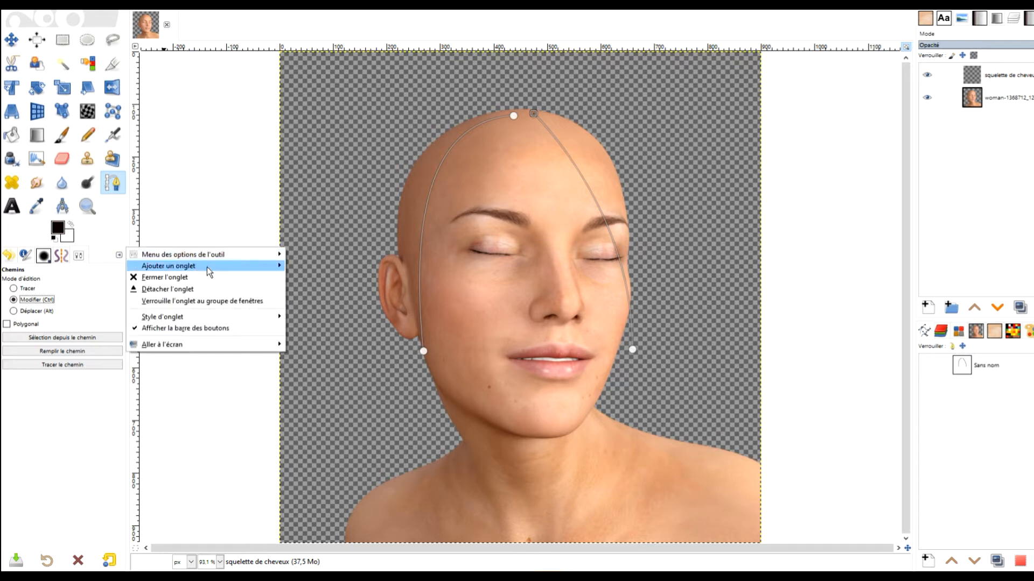
{"action": "mouse_move", "coordinate": [221, 270]}
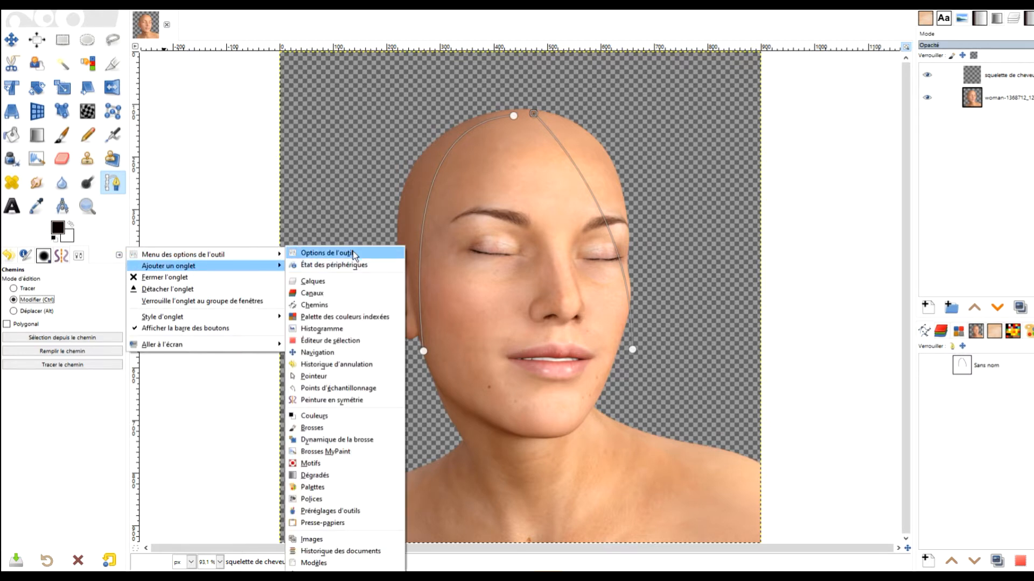
{"action": "key", "text": "Escape"}
{"action": "key", "text": "Escape"}
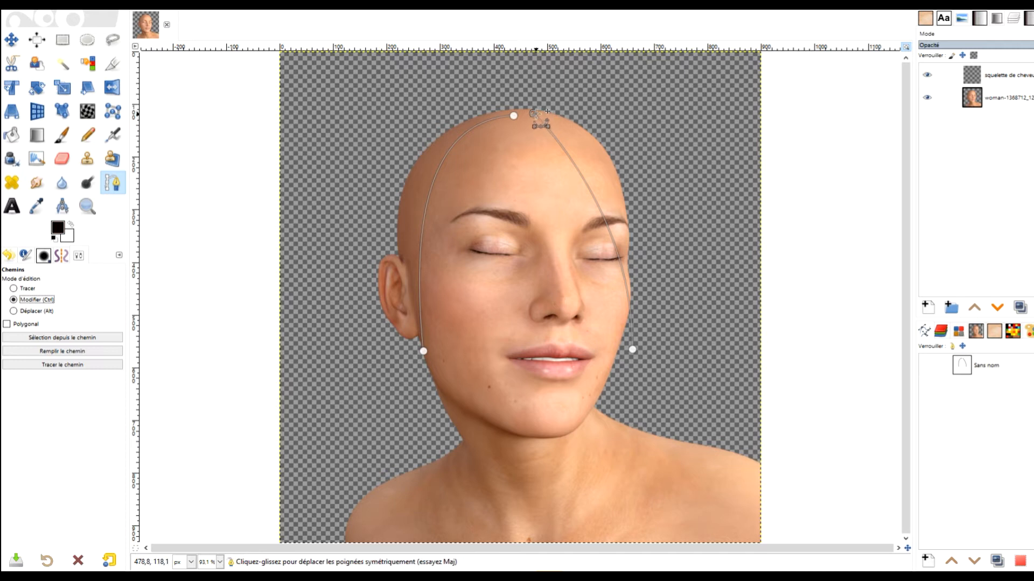
Adjust the second curve's handles and lower node so it follows the far side of the skull down beside the cheek.
{"action": "left_click_drag", "start_coordinate": [533, 114], "coordinate": [618, 115]}
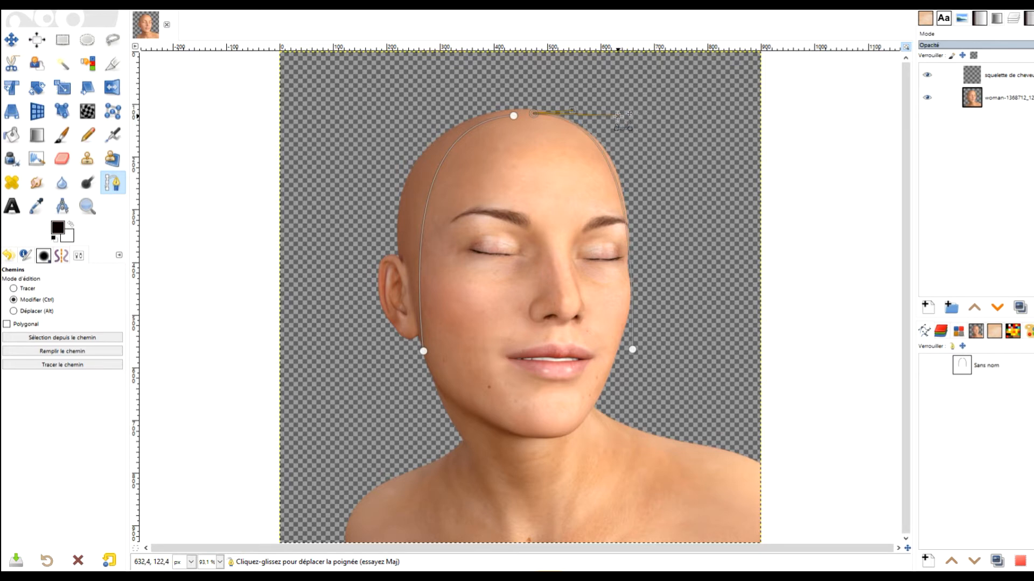
{"action": "left_click", "coordinate": [633, 348]}
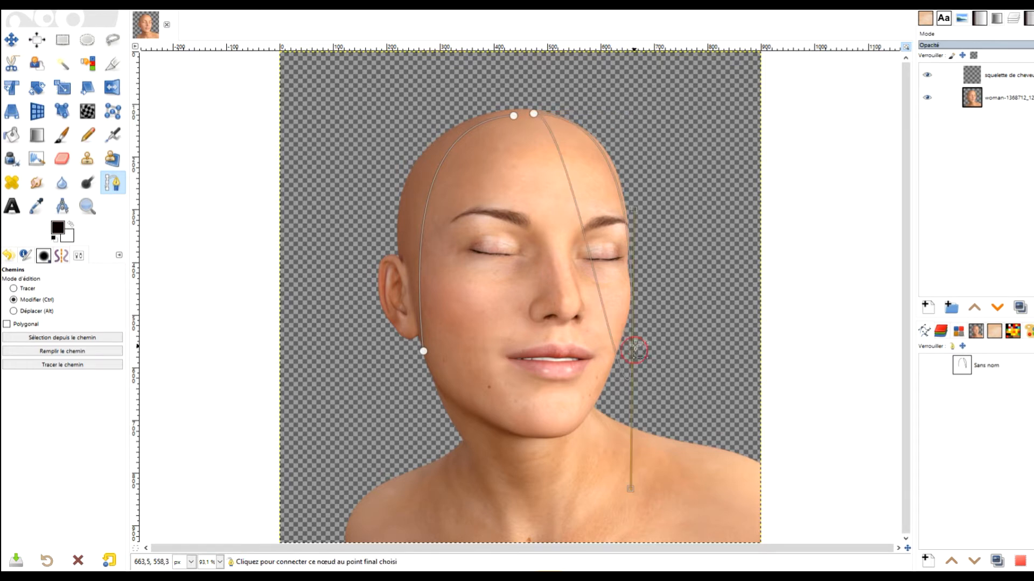
{"action": "key", "text": "ctrl+z"}
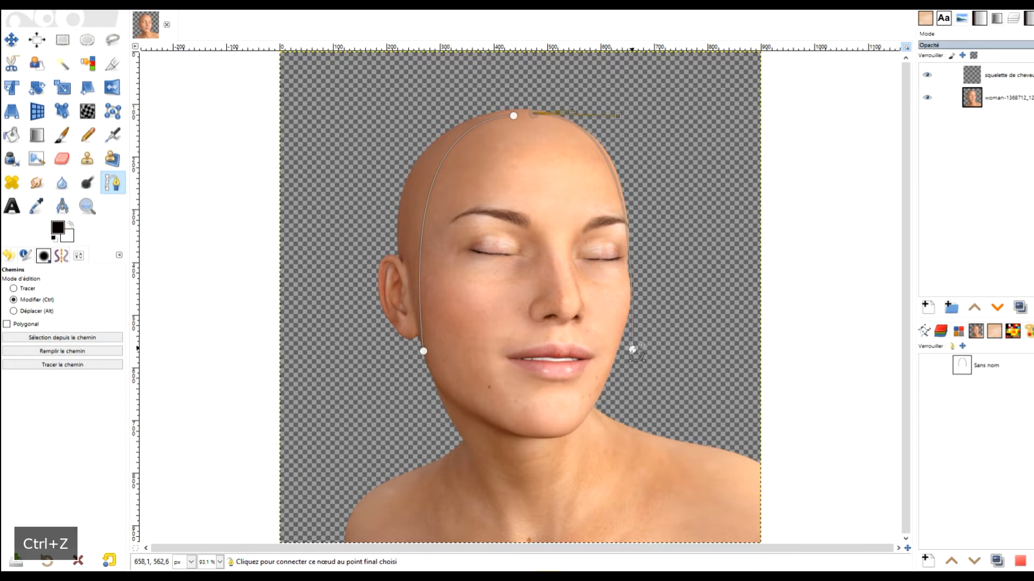
{"action": "left_click_drag", "start_coordinate": [487, 75], "coordinate": [454, 112]}
{"action": "left_click", "coordinate": [14, 289]}
{"action": "left_click_drag", "start_coordinate": [633, 351], "coordinate": [637, 331]}
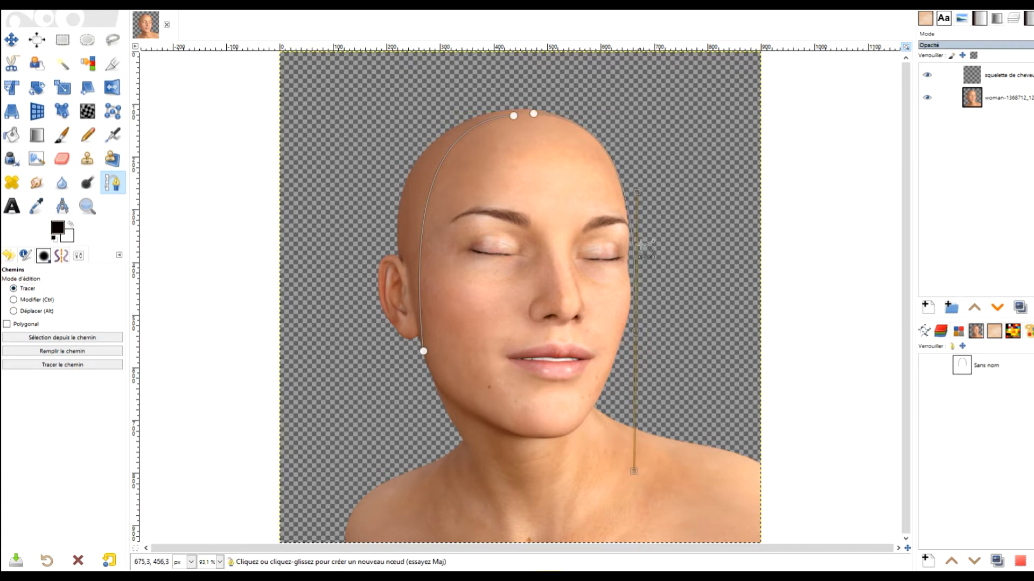
{"action": "left_click_drag", "start_coordinate": [533, 113], "coordinate": [636, 122]}
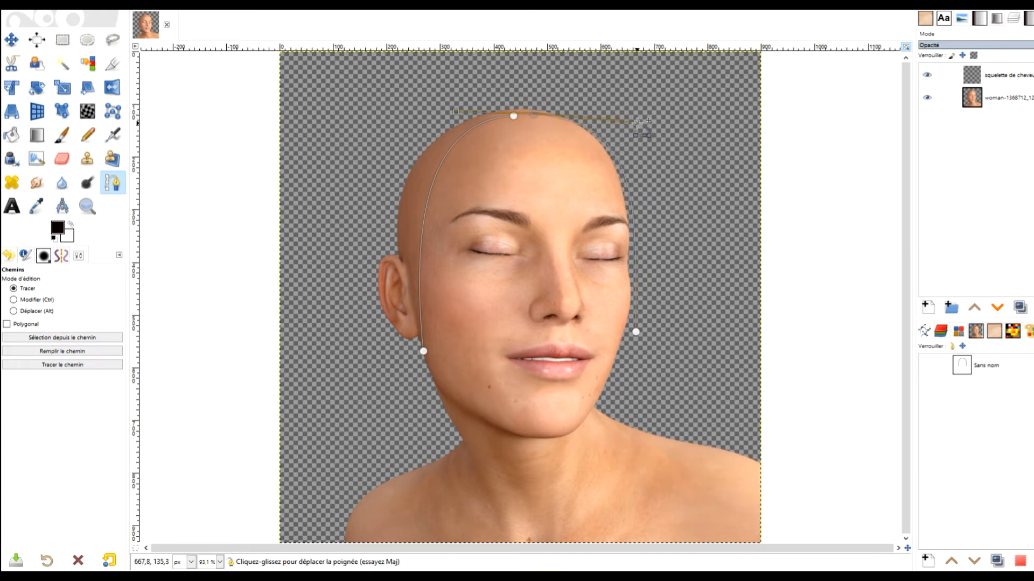
{"action": "mouse_move", "coordinate": [635, 332]}
{"action": "left_mouse_down"}
{"action": "mouse_move", "coordinate": [644, 336]}
{"action": "mouse_move", "coordinate": [636, 331]}
{"action": "left_mouse_up"}
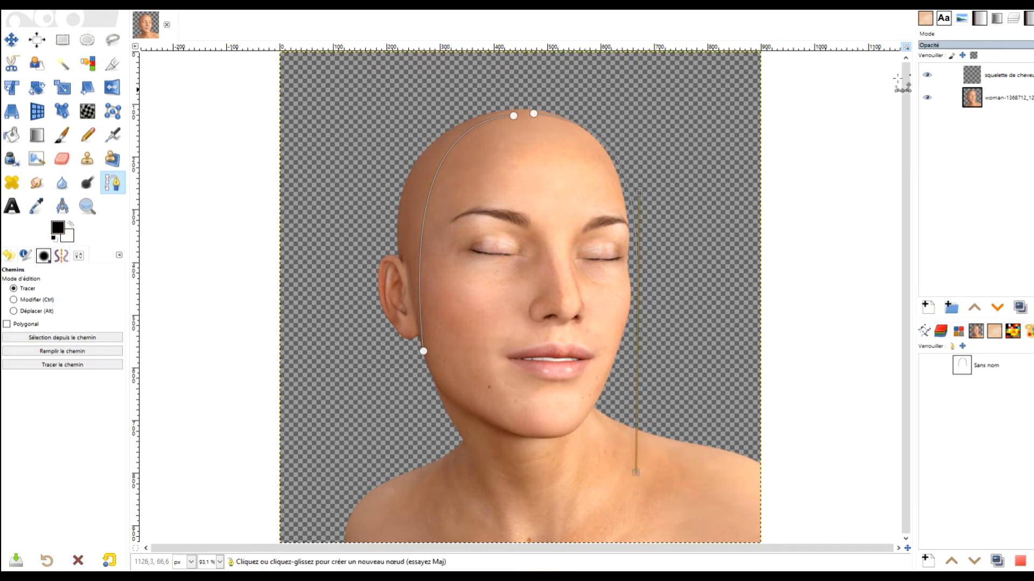
Add a third path component from the near side of the crown to a node at the ear, bowed outside the head.
{"action": "left_click", "coordinate": [973, 77]}
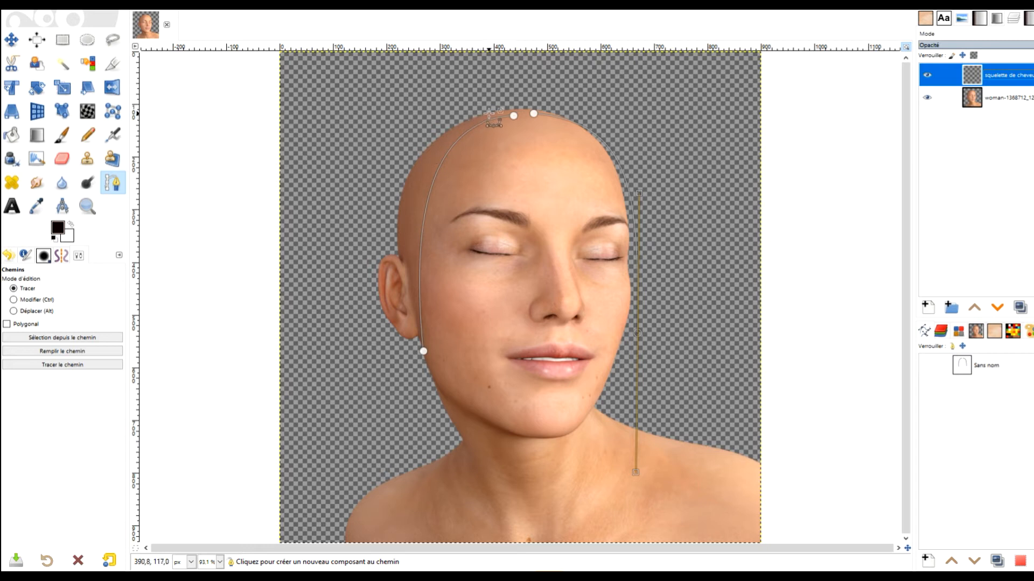
{"action": "left_click", "coordinate": [491, 112], "text": "shift"}
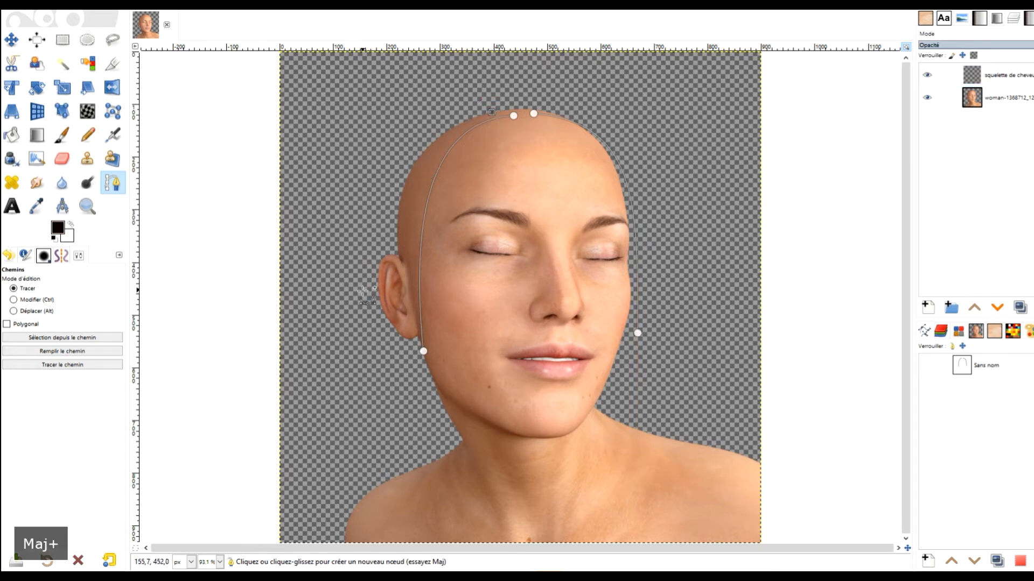
{"action": "left_click_drag", "start_coordinate": [386, 321], "coordinate": [405, 532]}
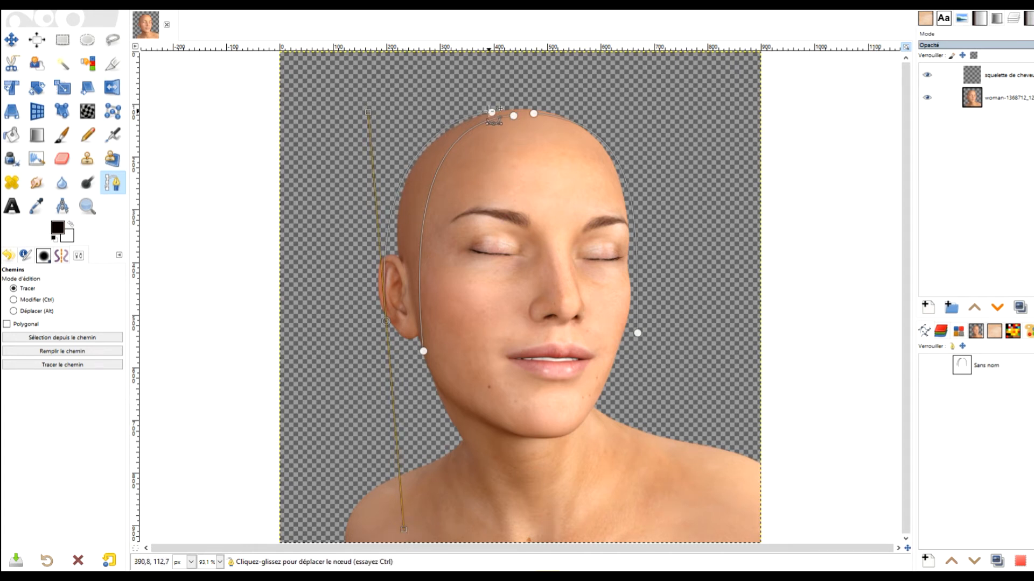
Adjust the third curve's crown node and its handle so the curve wraps around the outer edge of the skull.
{"action": "left_click", "coordinate": [13, 300]}
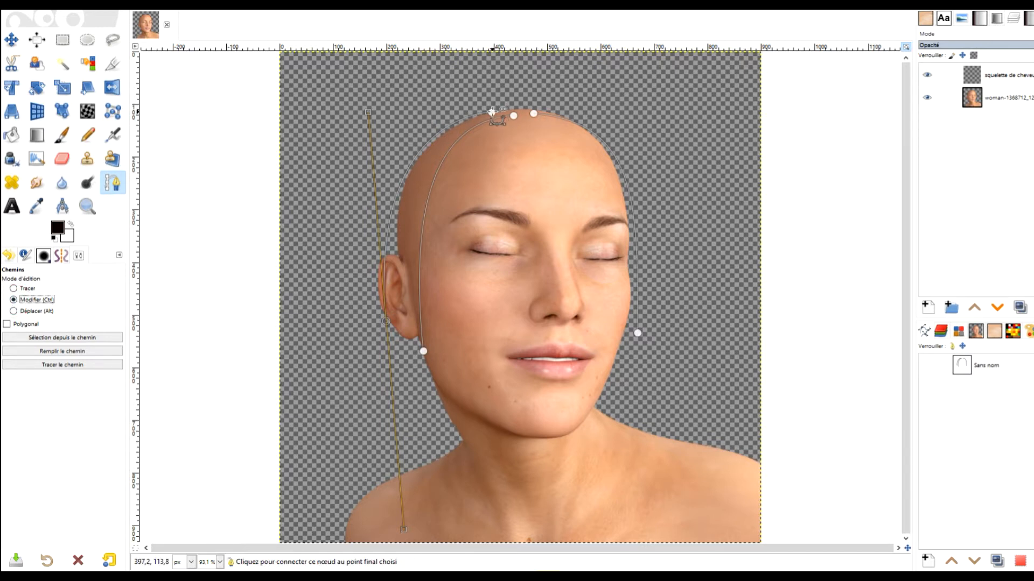
{"action": "left_click", "coordinate": [13, 289]}
{"action": "left_click", "coordinate": [491, 112]}
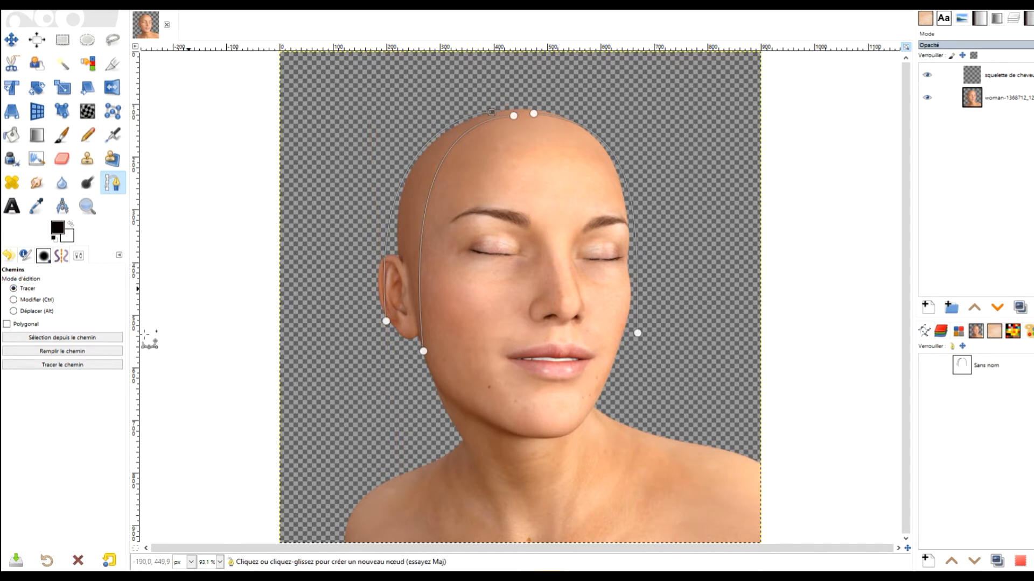
{"action": "left_click", "coordinate": [14, 300]}
{"action": "left_click_drag", "start_coordinate": [492, 113], "coordinate": [578, 70]}
{"action": "mouse_move", "coordinate": [491, 113]}
{"action": "left_mouse_down"}
{"action": "mouse_move", "coordinate": [405, 105]}
{"action": "mouse_move", "coordinate": [486, 119]}
{"action": "left_mouse_up"}
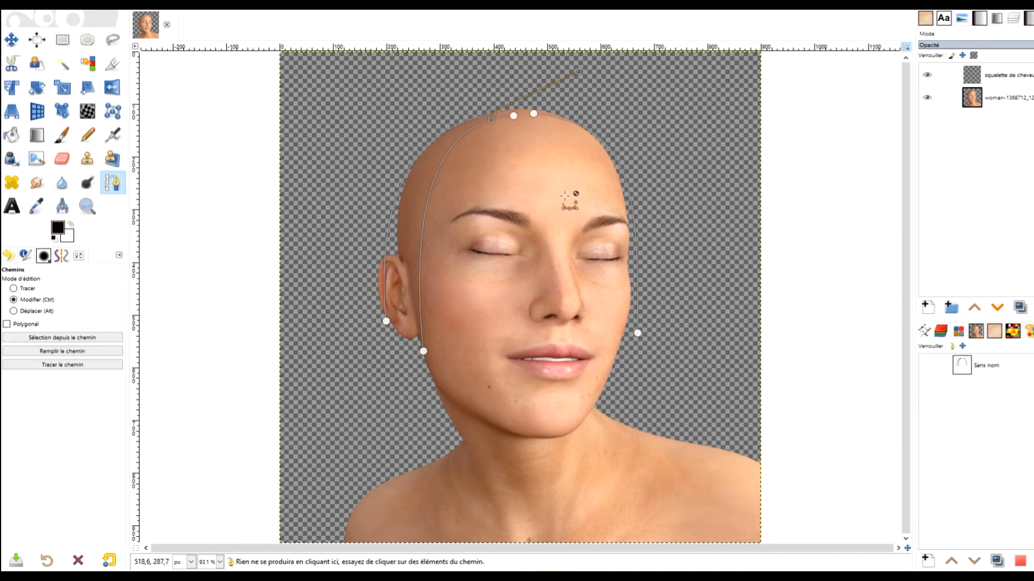
Switch from the Paths tool to Rectangle Select and select the finished hair path in the path list.
{"action": "left_click", "coordinate": [62, 39]}
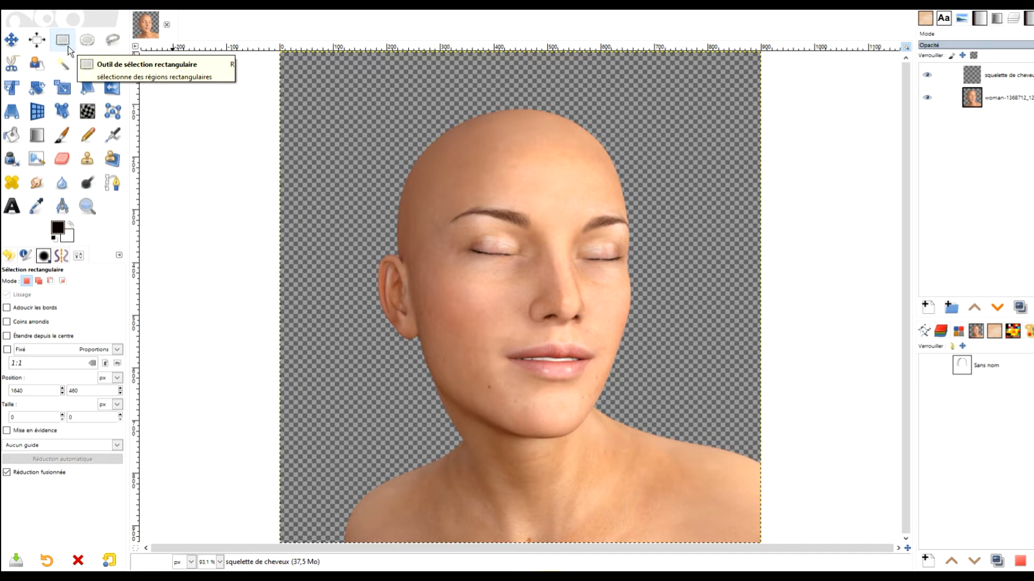
{"action": "left_click", "coordinate": [1007, 78]}
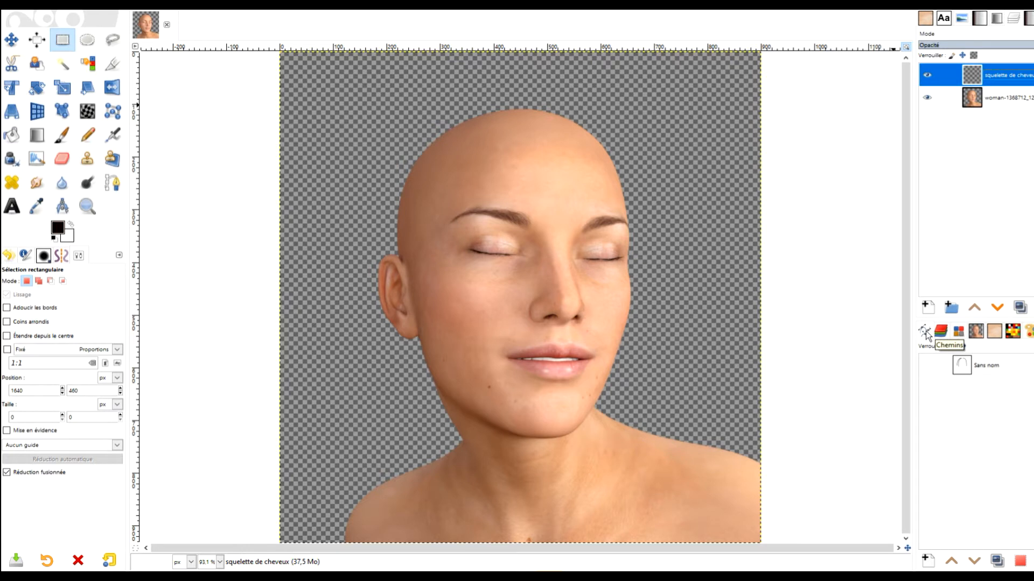
{"action": "left_click", "coordinate": [1008, 358]}
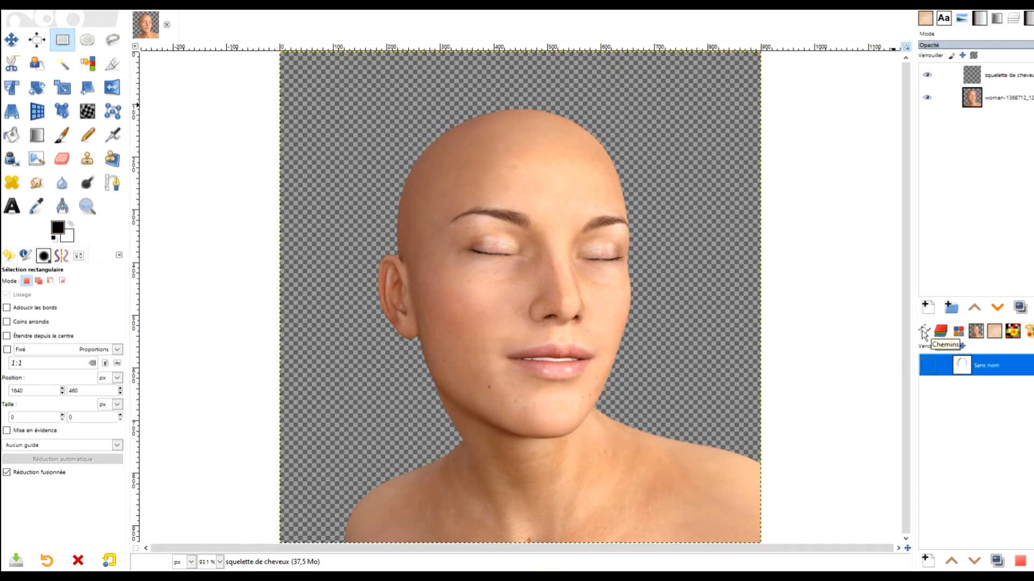
{"action": "left_click", "coordinate": [119, 255]}
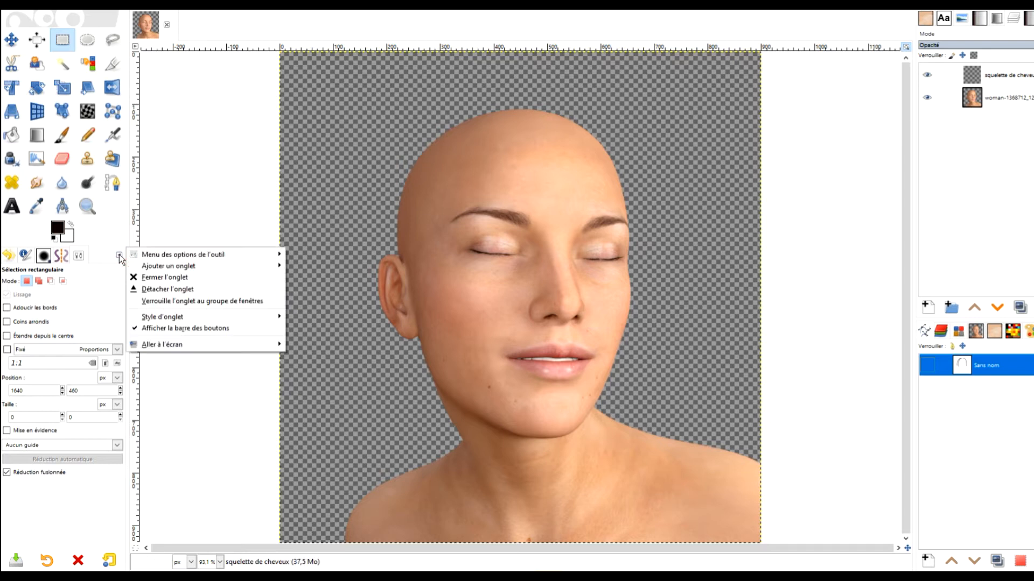
{"action": "mouse_move", "coordinate": [187, 257]}
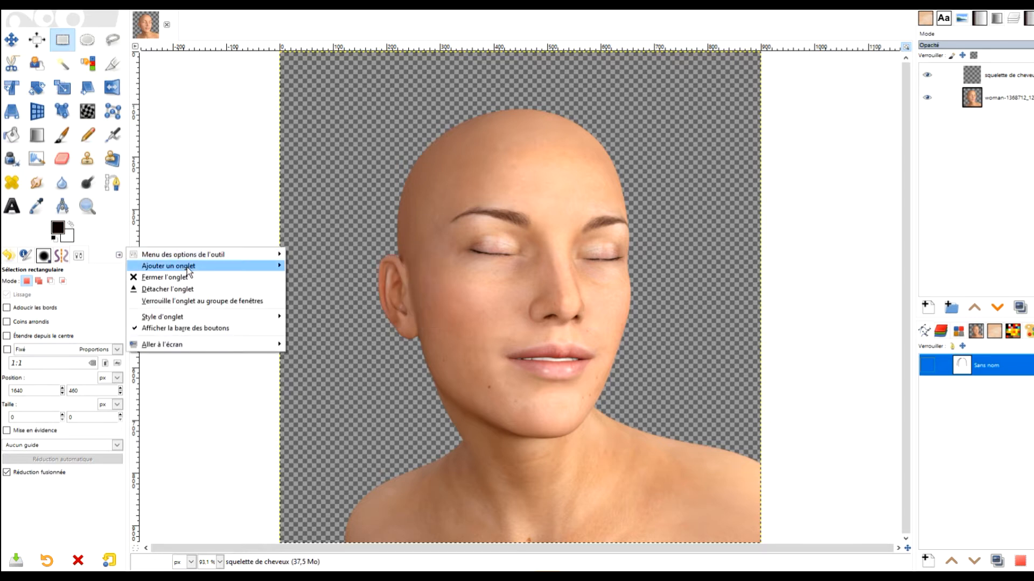
{"action": "mouse_move", "coordinate": [246, 268]}
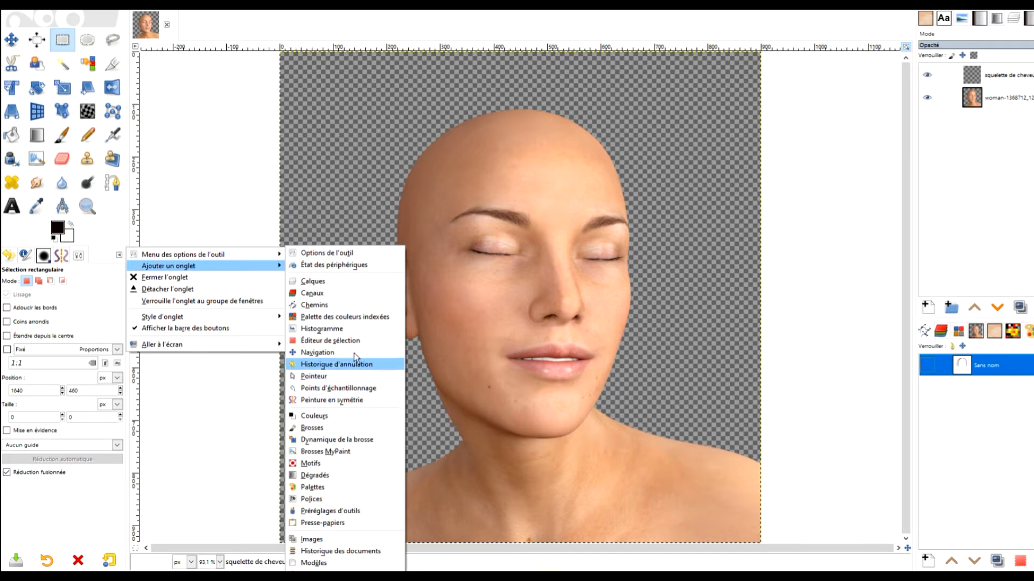
{"action": "left_click", "coordinate": [990, 400]}
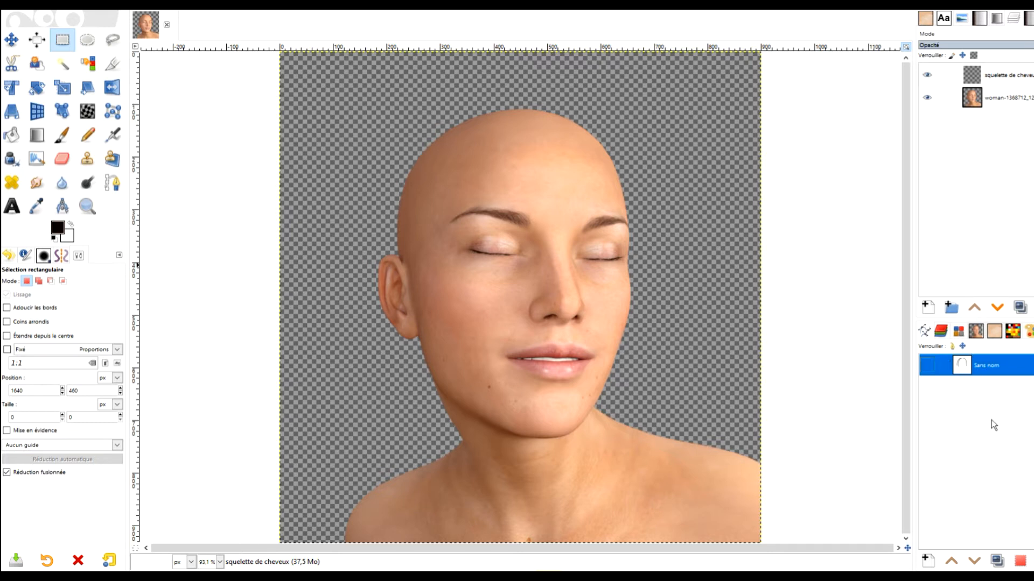
Stroke the three-curve path with a solid black antialiased line on the hair skeleton layer and hide the path's outline.
{"action": "left_click", "coordinate": [926, 366]}
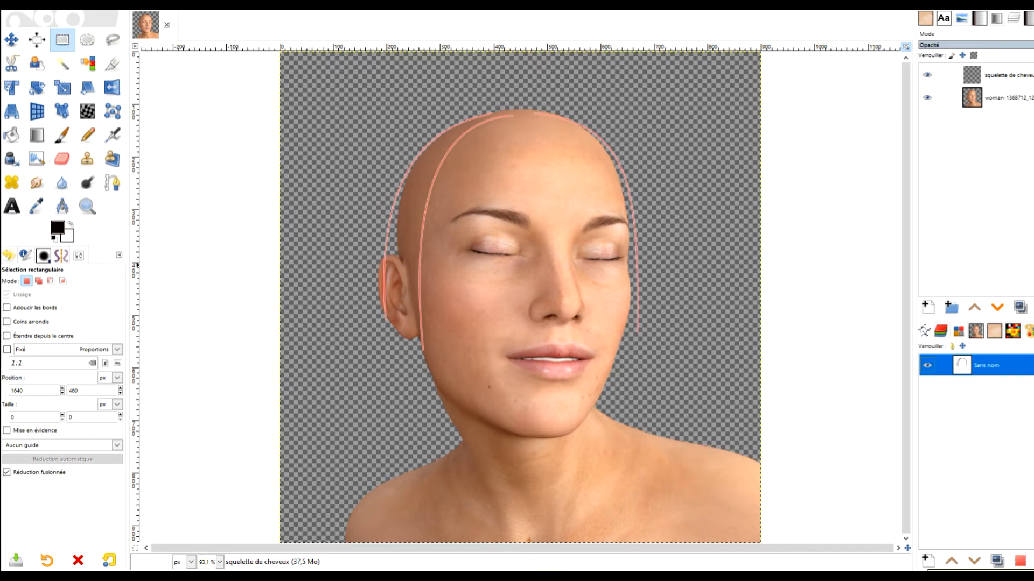
{"action": "left_click", "coordinate": [1032, 561]}
{"action": "left_click_drag", "start_coordinate": [1027, 365], "coordinate": [429, 178]}
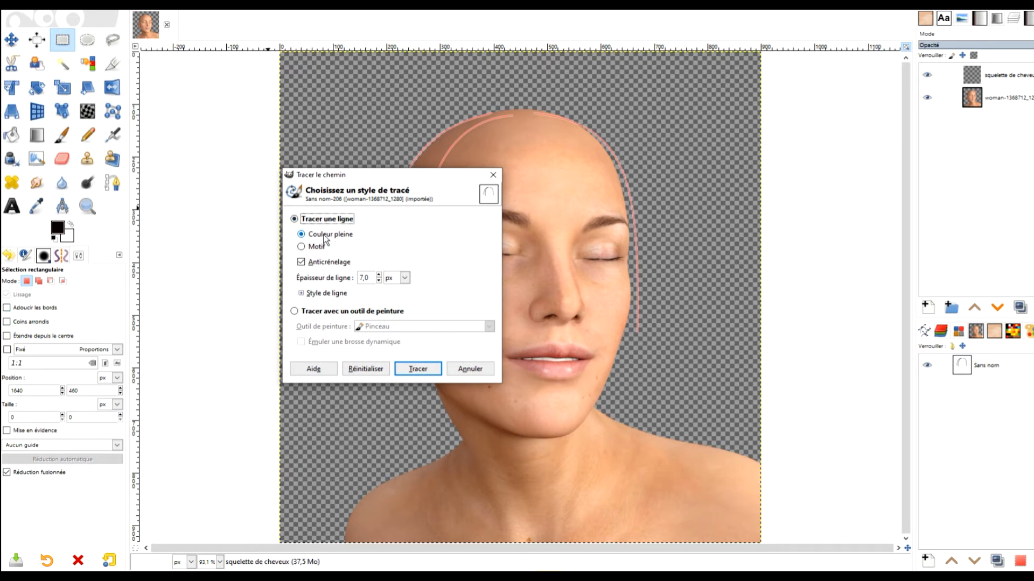
{"action": "left_click", "coordinate": [379, 275]}
{"action": "left_click", "coordinate": [424, 366]}
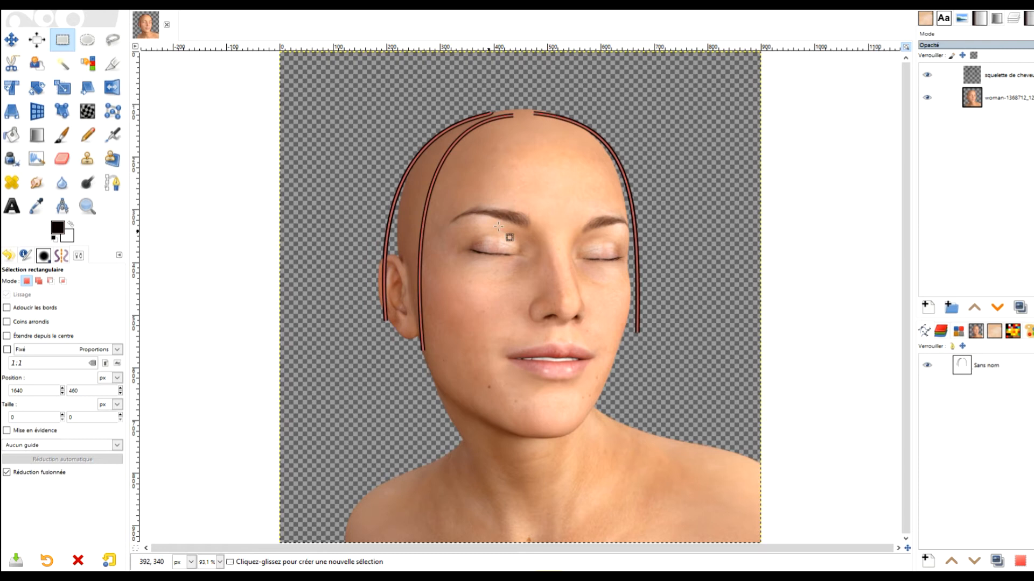
{"action": "left_click", "coordinate": [927, 366]}
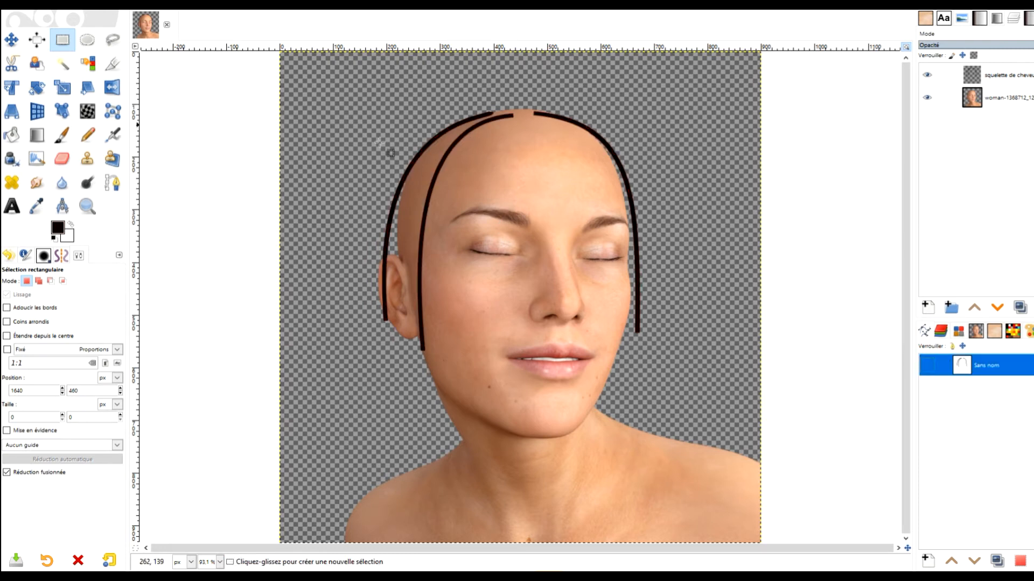
Activate the squelette de cheveux layer and open the G'MIC-Qt filters on it.
{"action": "left_click", "coordinate": [112, 183]}
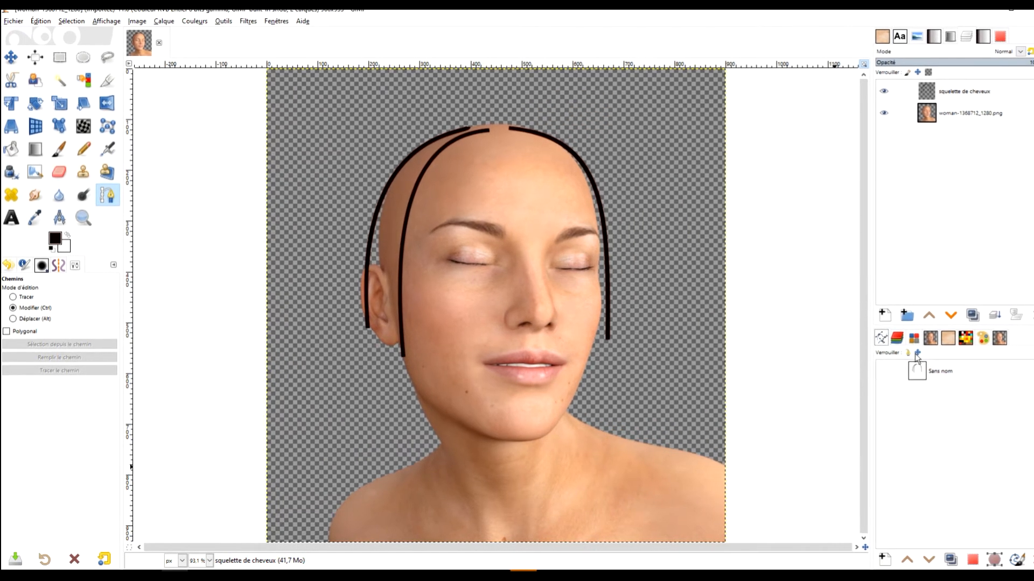
{"action": "left_click", "coordinate": [914, 376]}
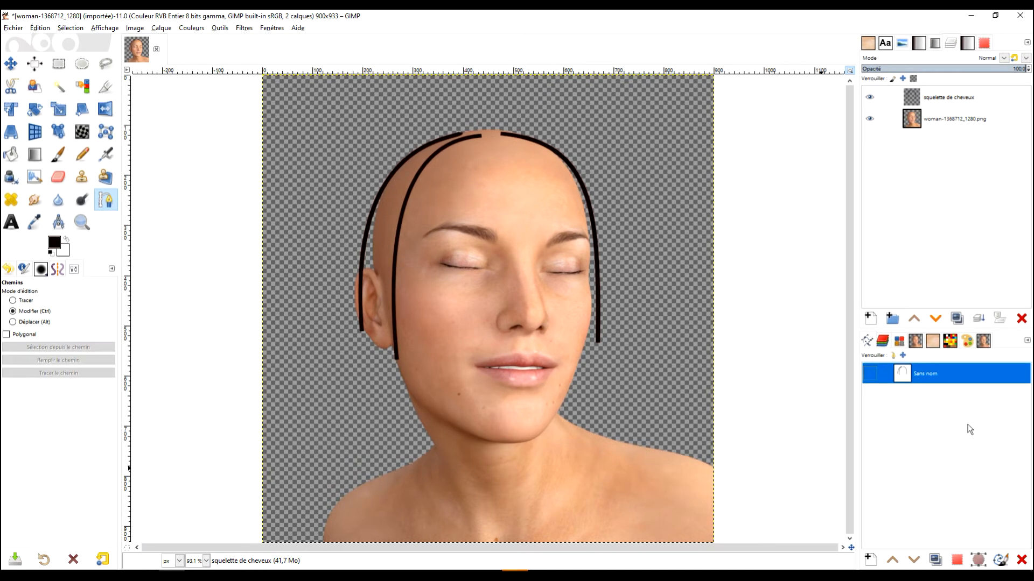
{"action": "left_click", "coordinate": [949, 97]}
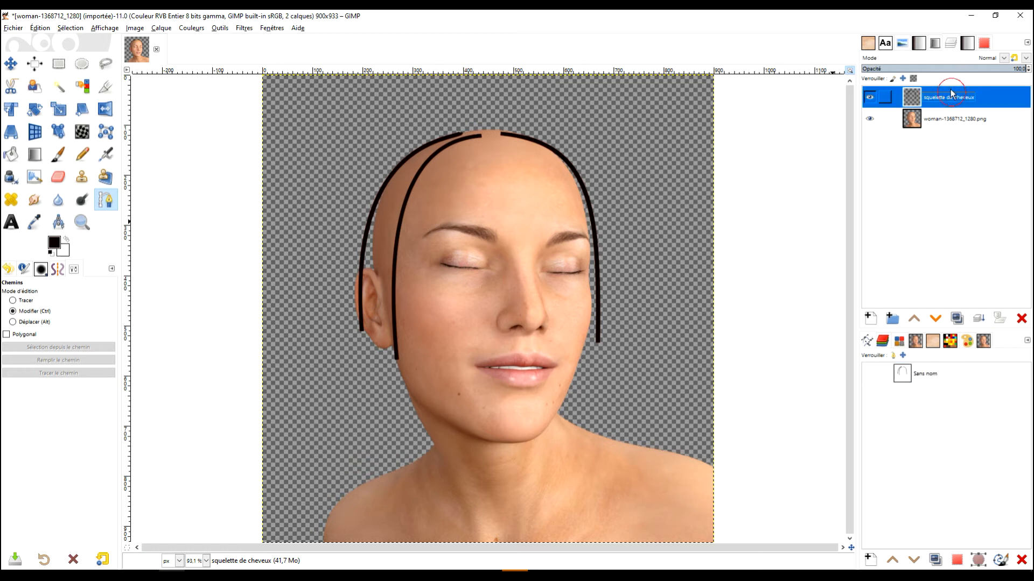
{"action": "left_click", "coordinate": [242, 28]}
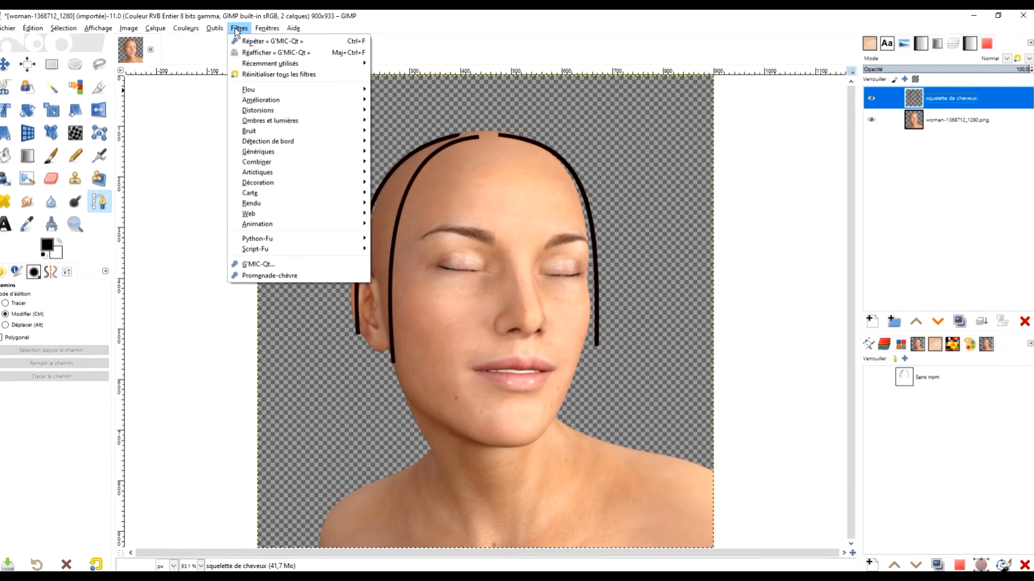
{"action": "left_click", "coordinate": [279, 268]}
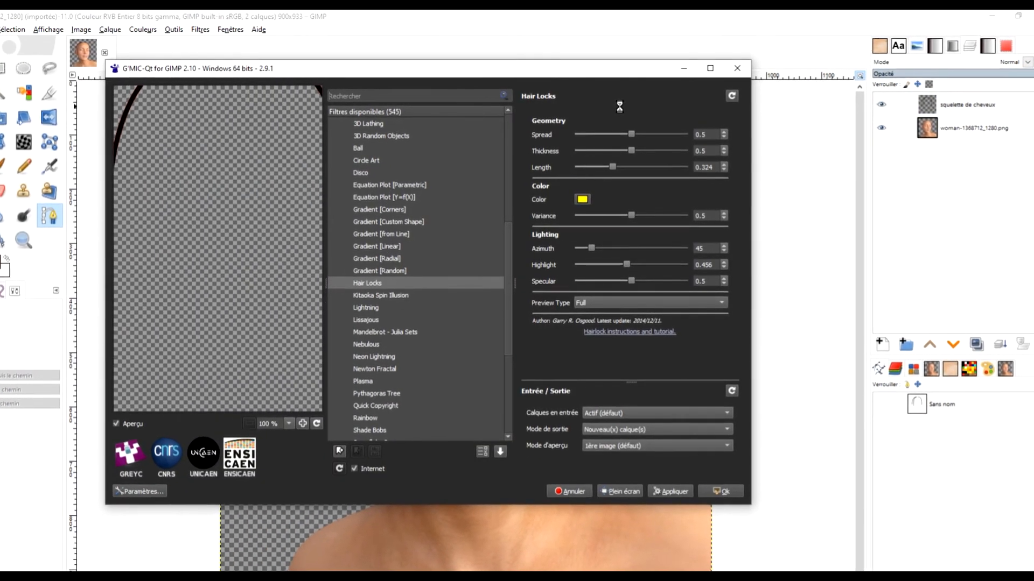
Search the G'MIC filters for "hair" and bring the generated hair strands into the Hair Locks preview.
{"action": "left_click", "coordinate": [374, 93]}
{"action": "type", "text": "hair"}
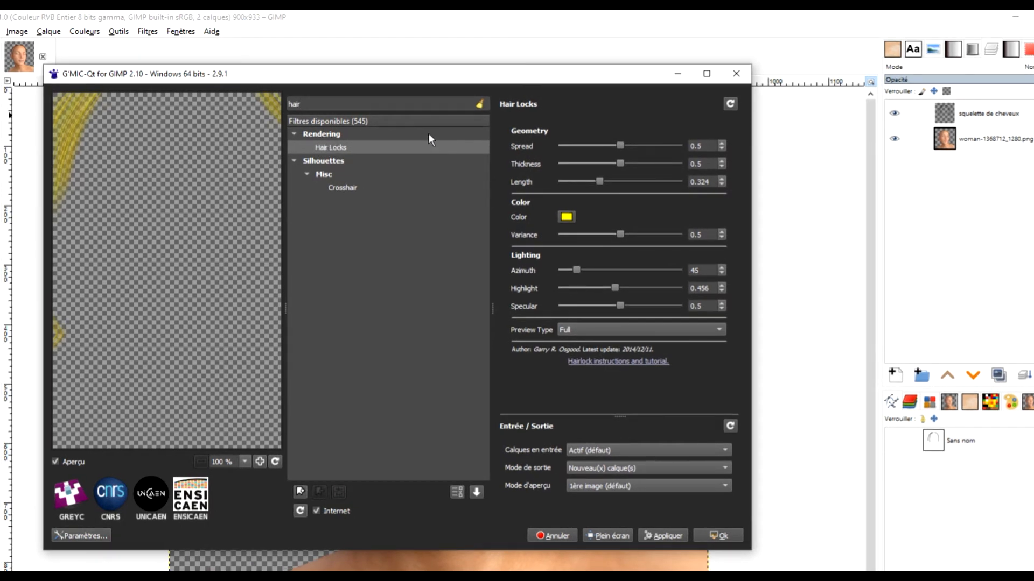
{"action": "mouse_move", "coordinate": [125, 146]}
{"action": "left_mouse_down"}
{"action": "mouse_move", "coordinate": [231, 193]}
{"action": "mouse_move", "coordinate": [210, 219]}
{"action": "left_mouse_up"}
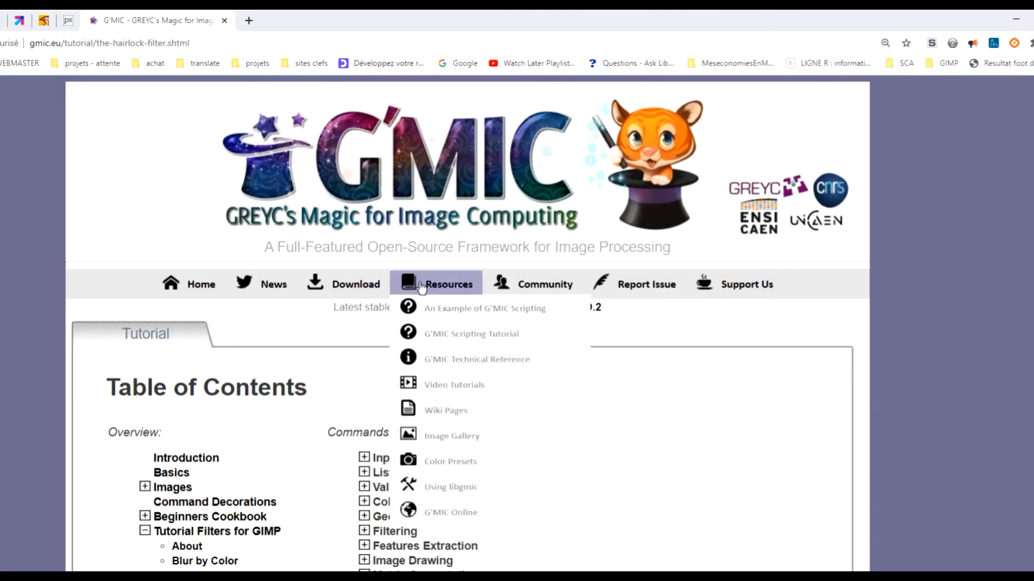
Read the G'MIC Hair Lock tutorial page in the browser, covering the geometry, color and lighting settings.
{"action": "scroll", "coordinate": [606, 385], "scroll_direction": "down", "scroll_amount": 15}
{"action": "scroll", "coordinate": [605, 274], "scroll_direction": "up", "scroll_amount": 5}
{"action": "scroll", "coordinate": [603, 258], "scroll_direction": "down", "scroll_amount": 12}
{"action": "scroll", "coordinate": [603, 258], "scroll_direction": "down", "scroll_amount": 15}
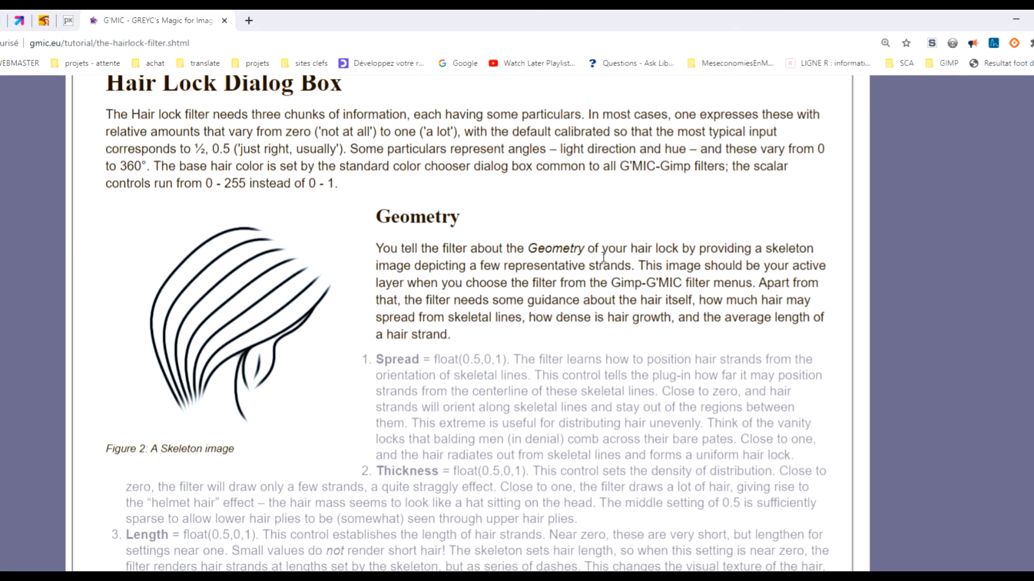
{"action": "scroll", "coordinate": [604, 262], "scroll_direction": "down", "scroll_amount": 2}
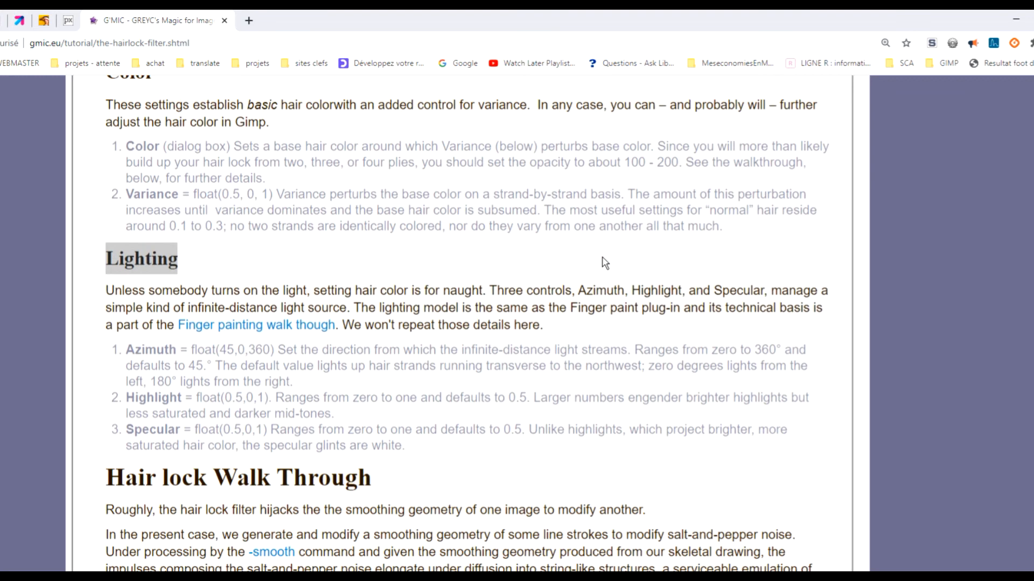
{"action": "key", "text": "alt+Tab"}
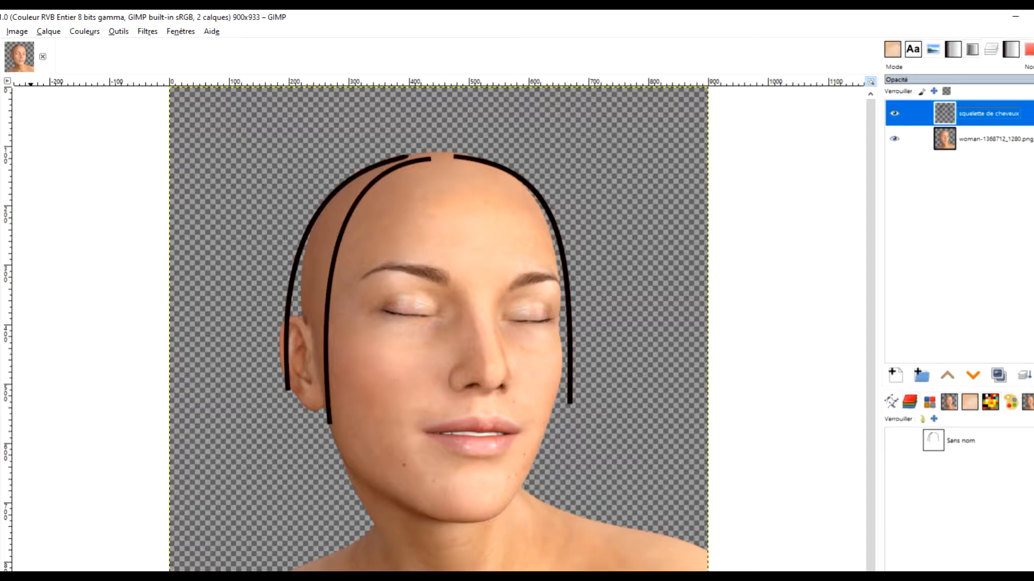
{"action": "key", "text": "alt+Tab"}
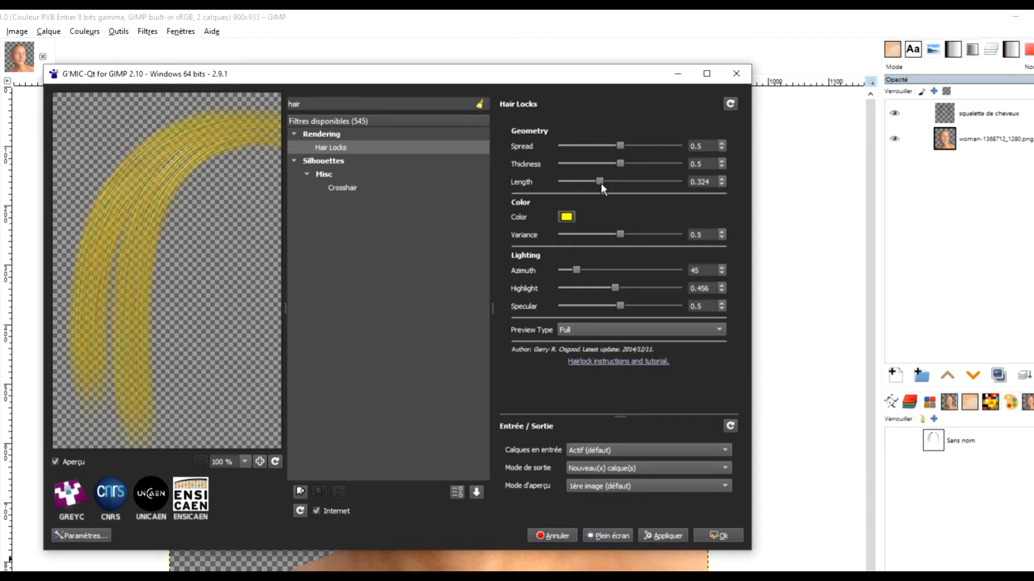
Apply Hair Locks with Length set to 0.39 and the preview turned off, and hide the original squelette de cheveux layer.
{"action": "left_click_drag", "start_coordinate": [601, 180], "coordinate": [608, 180]}
{"action": "left_click", "coordinate": [55, 462]}
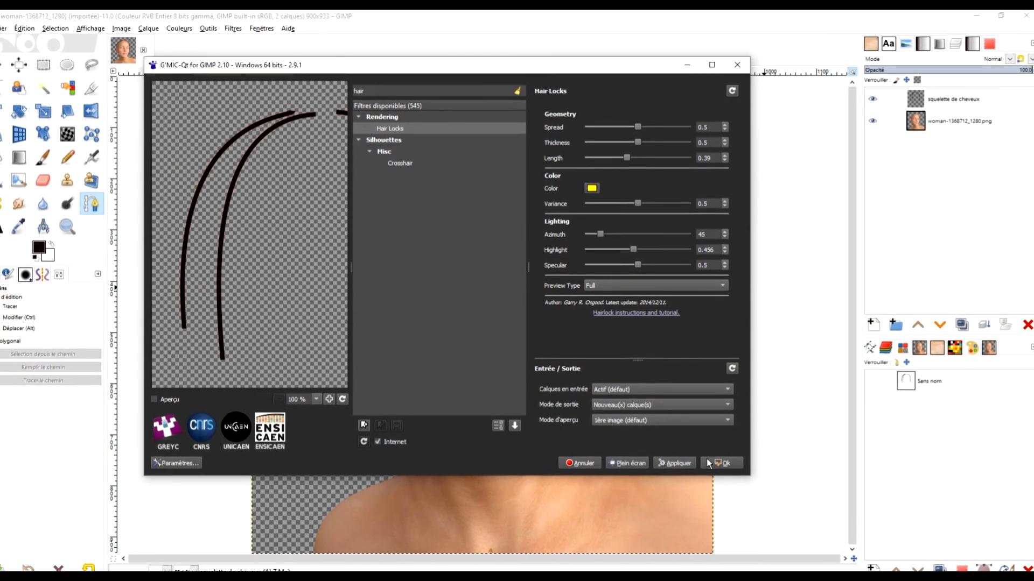
{"action": "left_click", "coordinate": [721, 465]}
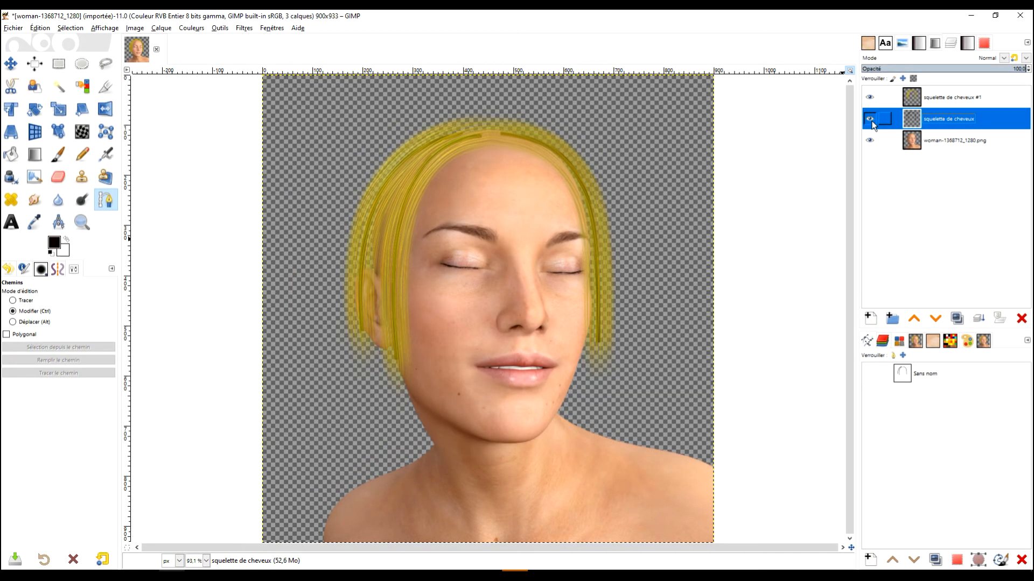
{"action": "left_click", "coordinate": [870, 119]}
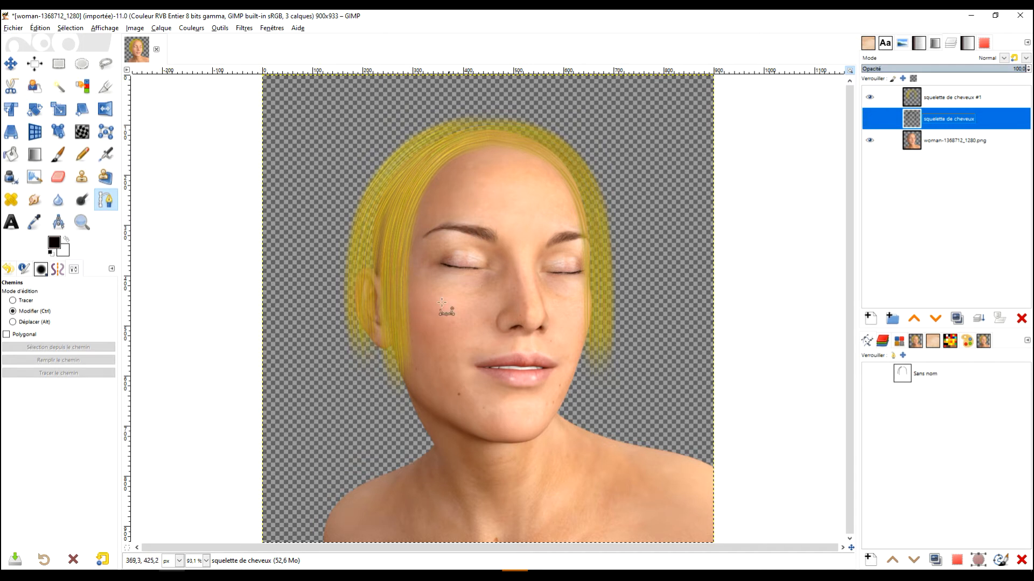
Create a selection from the alpha channel of the woman-1368712_1280.png layer.
{"action": "left_click", "coordinate": [937, 99]}
{"action": "key", "text": "2"}
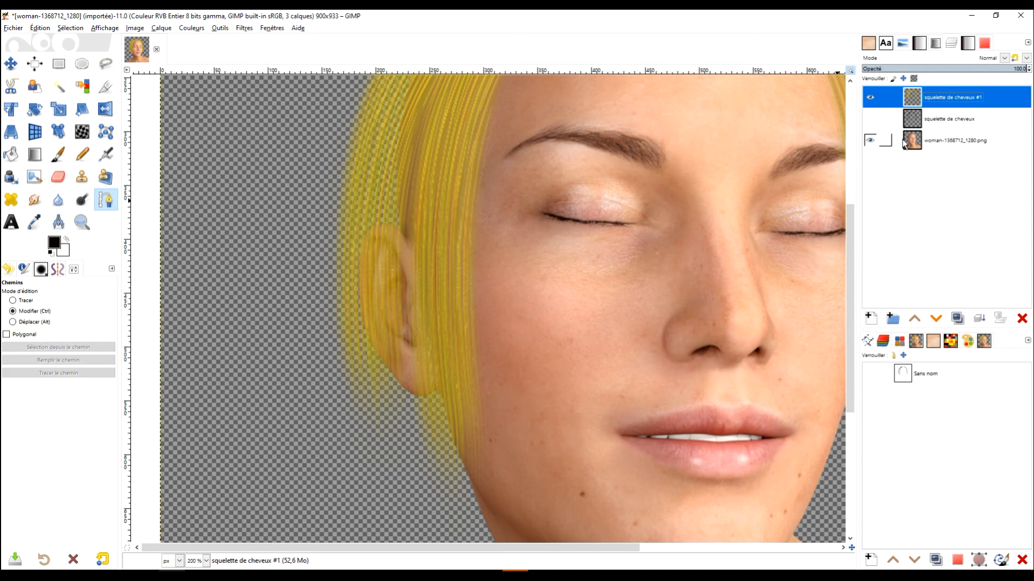
{"action": "right_click", "coordinate": [904, 143]}
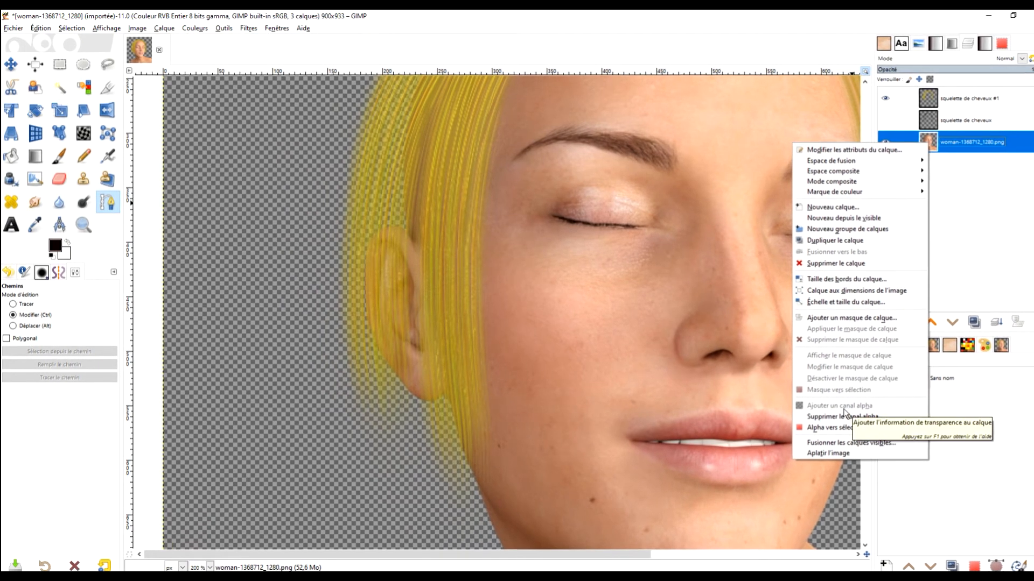
{"action": "left_click", "coordinate": [857, 429]}
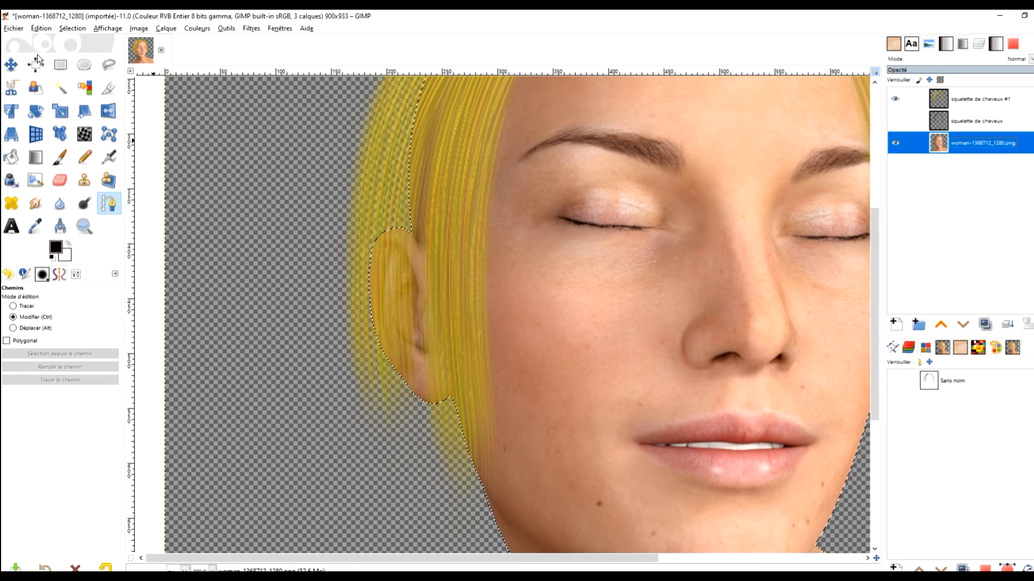
Erase the hair covering the ear on the squelette de cheveux #1 layer within the selection, and drop the selection.
{"action": "key", "text": "shift+e"}
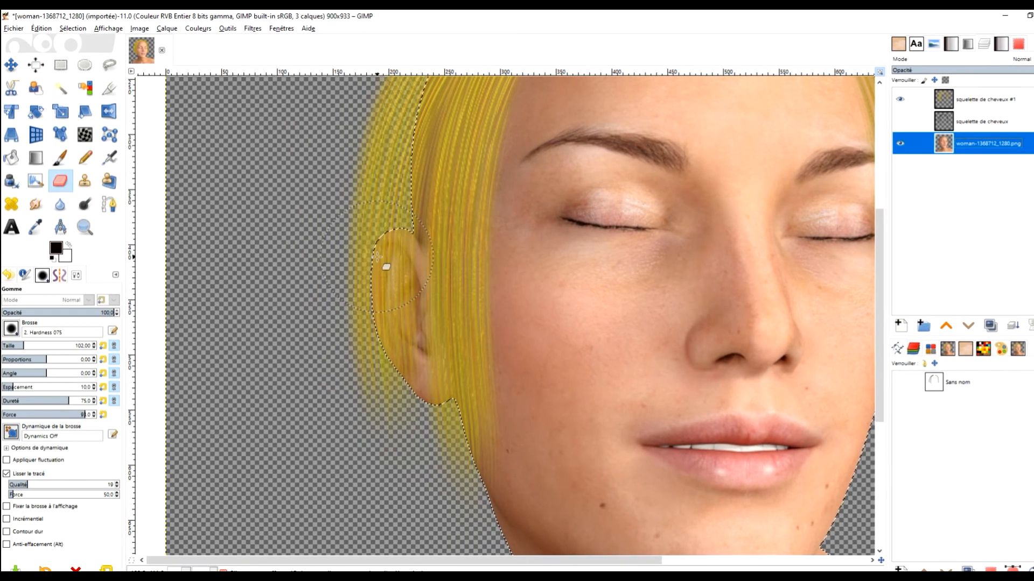
{"action": "left_click", "coordinate": [969, 99]}
{"action": "mouse_move", "coordinate": [376, 266]}
{"action": "left_mouse_down"}
{"action": "mouse_move", "coordinate": [425, 291]}
{"action": "mouse_move", "coordinate": [386, 323]}
{"action": "mouse_move", "coordinate": [405, 434]}
{"action": "left_mouse_up"}
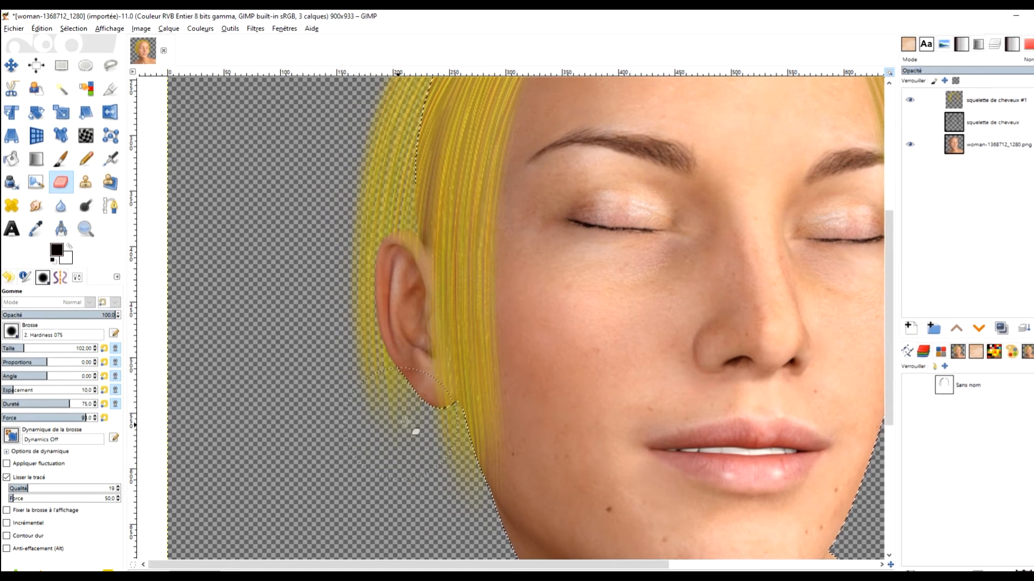
{"action": "left_click_drag", "start_coordinate": [427, 266], "coordinate": [397, 272]}
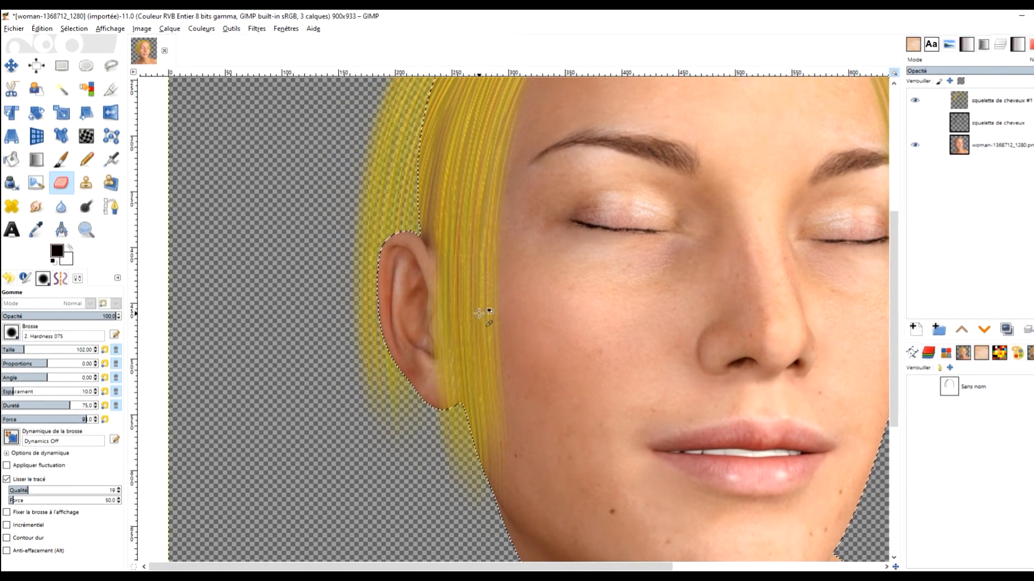
{"action": "scroll", "coordinate": [487, 293], "scroll_direction": "down", "scroll_amount": 3}
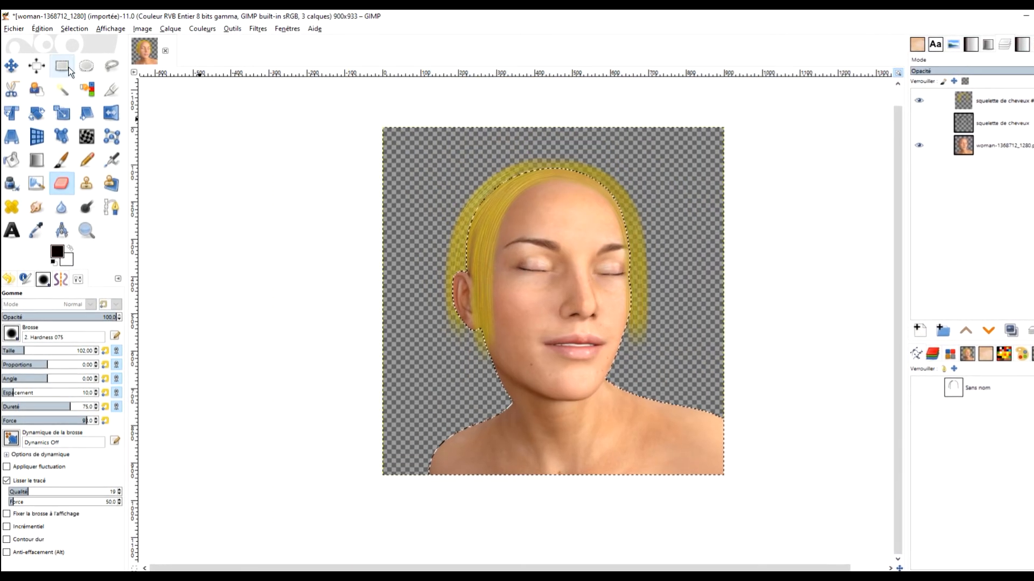
{"action": "left_click", "coordinate": [69, 66]}
{"action": "left_click", "coordinate": [299, 211]}
Duplicate the squelette de cheveux #1 hair layer to make the hair denser.
{"action": "scroll", "coordinate": [544, 231], "scroll_direction": "up", "scroll_amount": 3}
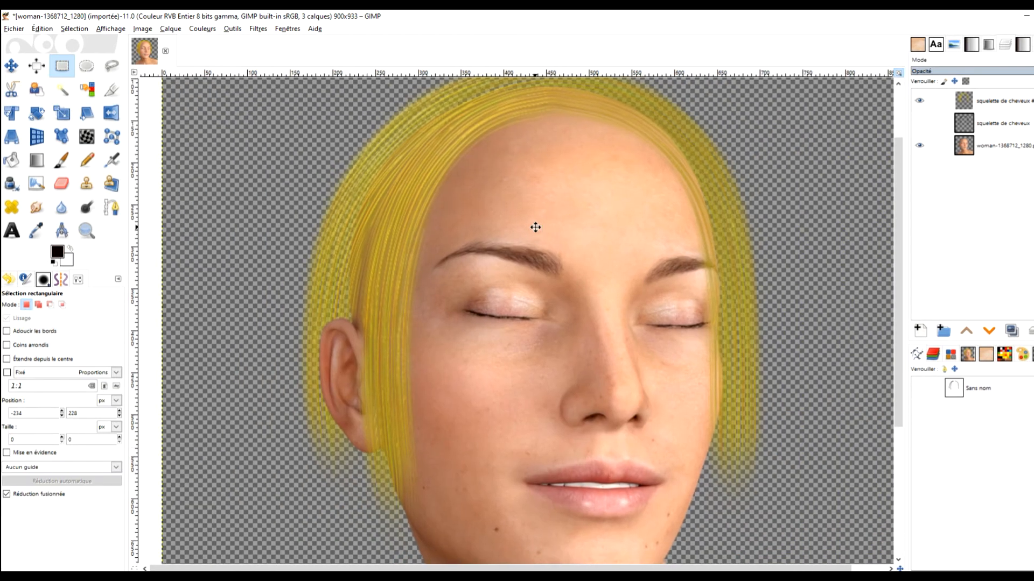
{"action": "left_click", "coordinate": [1016, 104]}
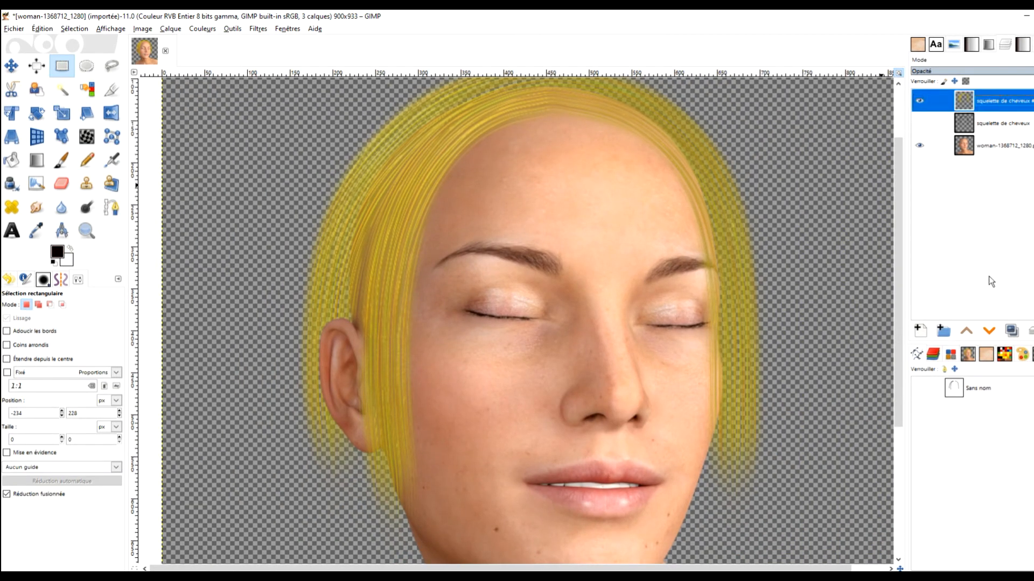
{"action": "left_click", "coordinate": [1012, 331]}
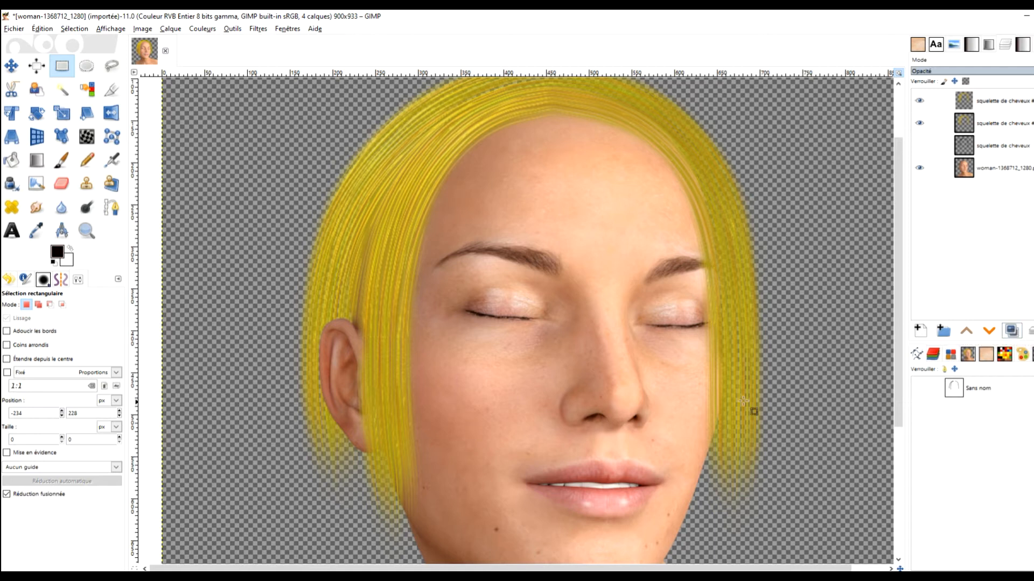
Warp the strands at the crown on the top hair layer by moving pixels with a size of 109.80.
{"action": "scroll", "coordinate": [751, 409], "scroll_direction": "down", "scroll_amount": 2}
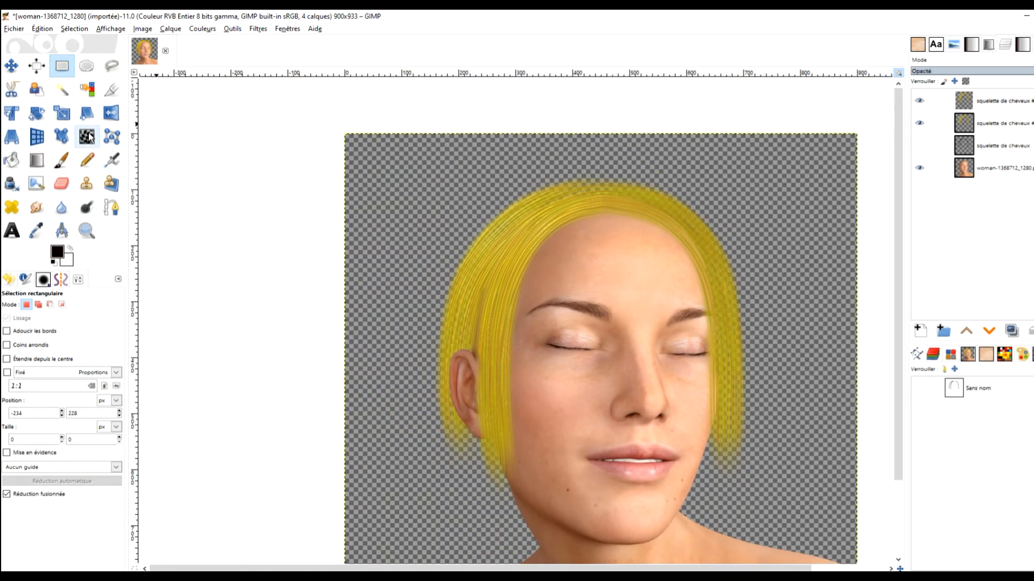
{"action": "left_click", "coordinate": [89, 136]}
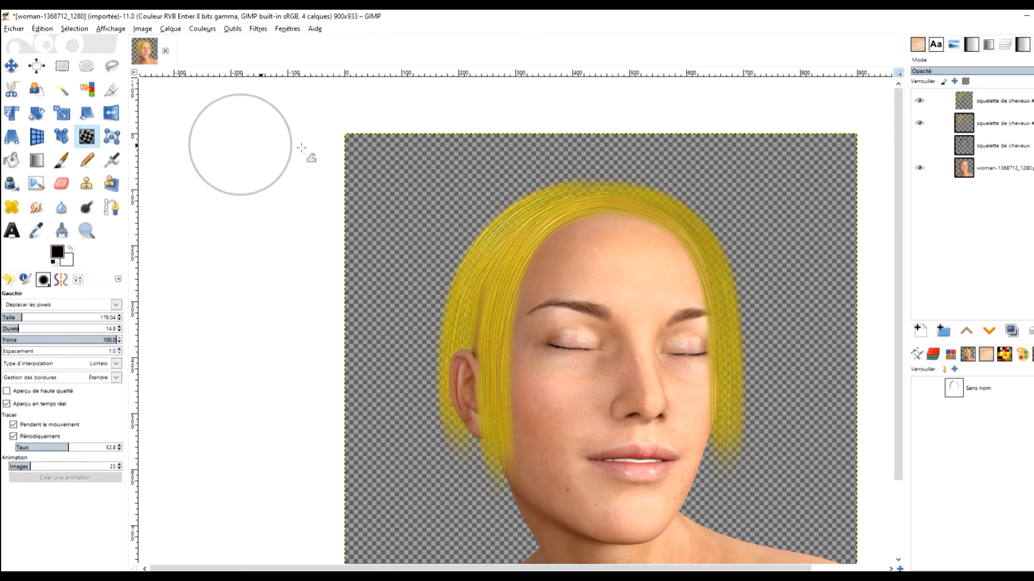
{"action": "scroll", "coordinate": [556, 187], "scroll_direction": "up", "scroll_amount": 1}
{"action": "left_click_drag", "start_coordinate": [662, 253], "coordinate": [619, 233]}
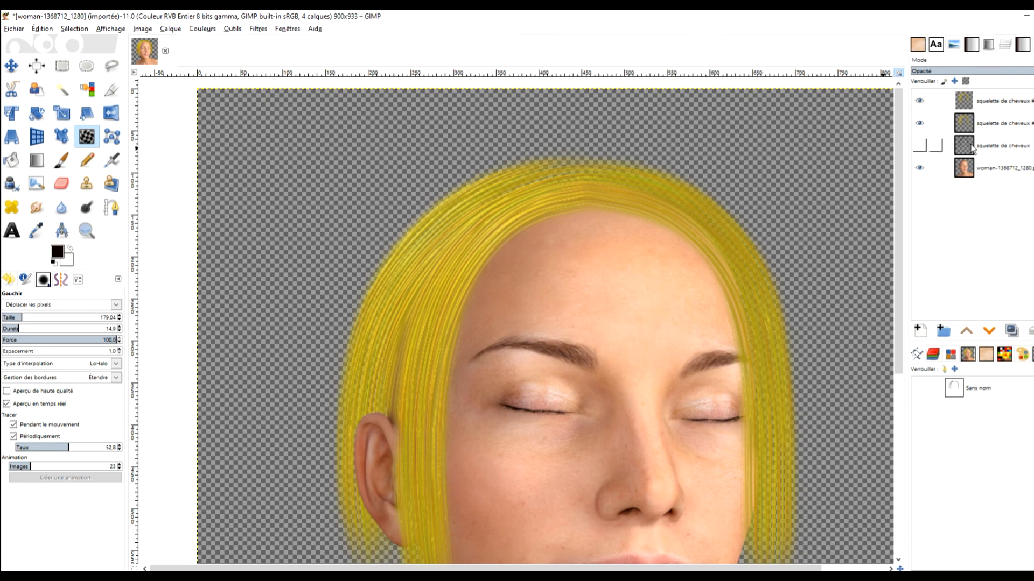
{"action": "left_click", "coordinate": [919, 146]}
{"action": "left_click", "coordinate": [919, 146]}
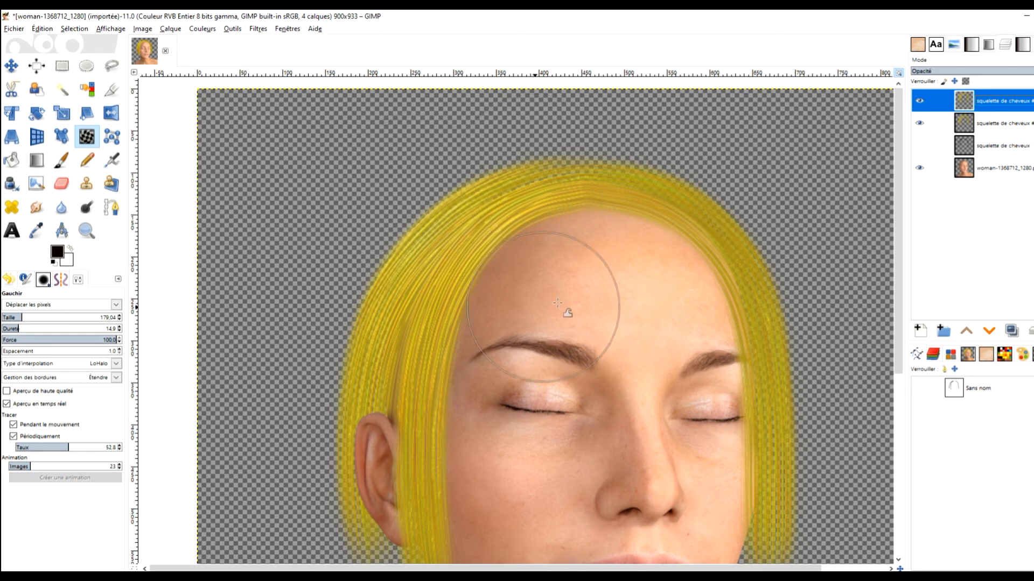
{"action": "scroll", "coordinate": [557, 303], "scroll_direction": "up", "scroll_amount": 3}
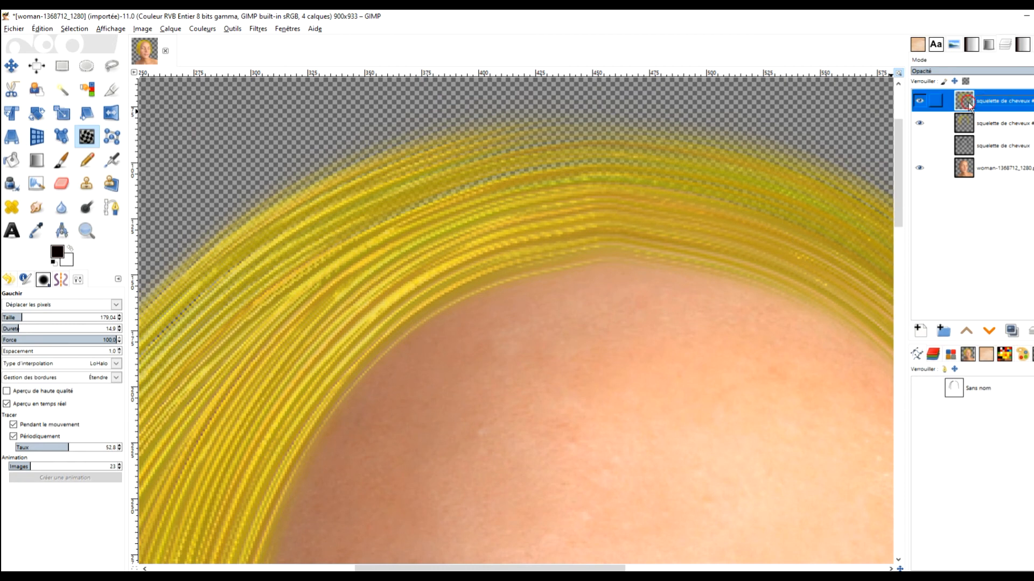
{"action": "scroll", "coordinate": [694, 305], "scroll_direction": "down", "scroll_amount": 4}
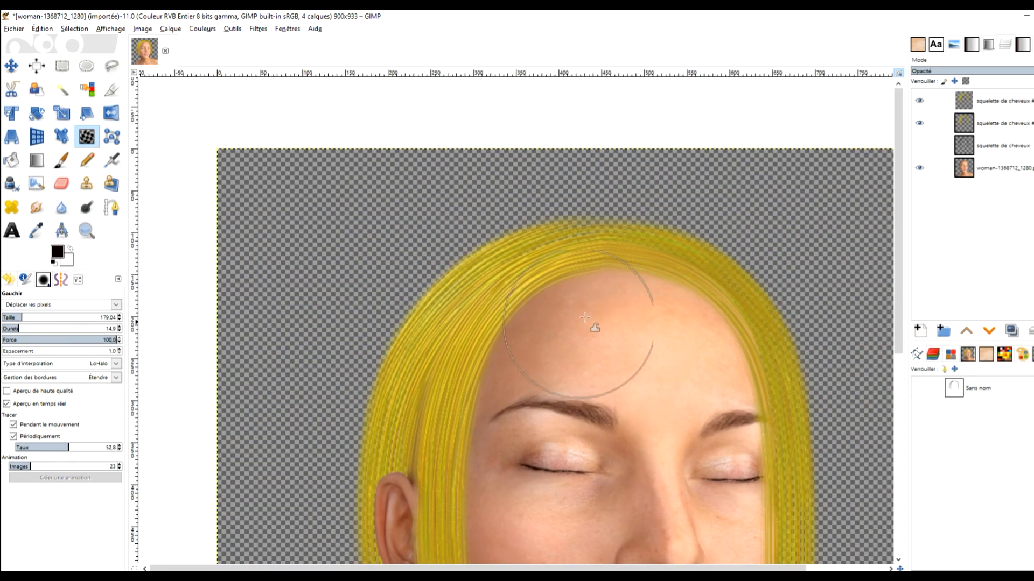
{"action": "scroll", "coordinate": [584, 318], "scroll_direction": "up", "scroll_amount": 2}
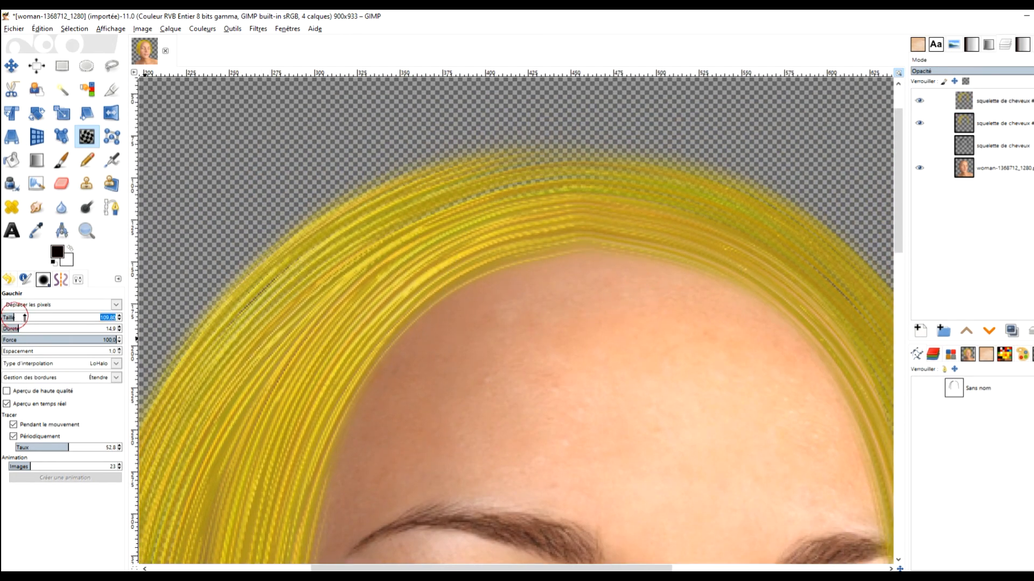
{"action": "mouse_move", "coordinate": [582, 151]}
{"action": "left_mouse_down"}
{"action": "mouse_move", "coordinate": [581, 174]}
{"action": "mouse_move", "coordinate": [513, 158]}
{"action": "left_mouse_up"}
{"action": "left_click_drag", "start_coordinate": [451, 151], "coordinate": [447, 164]}
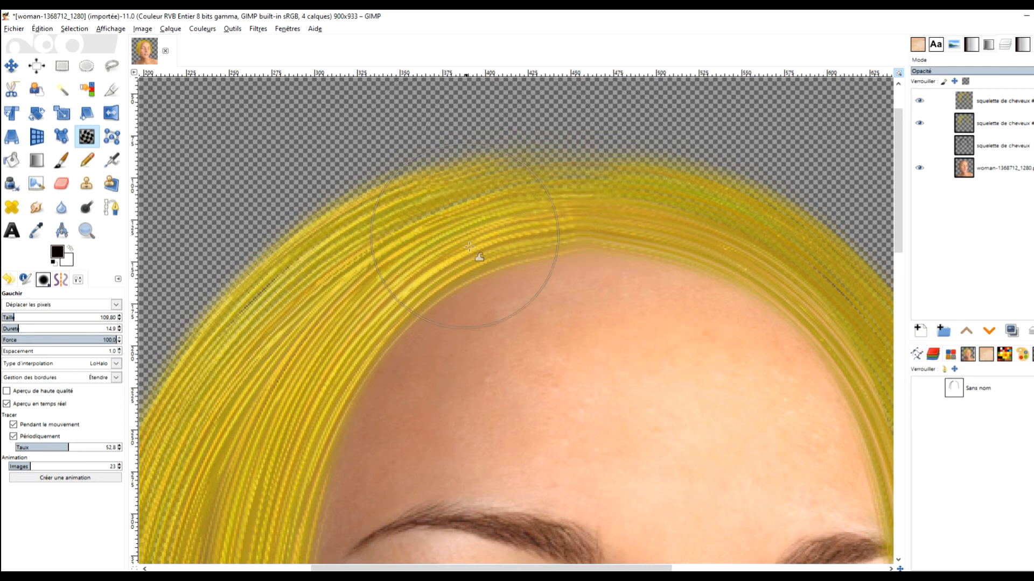
{"action": "left_click_drag", "start_coordinate": [465, 234], "coordinate": [525, 176]}
{"action": "left_click_drag", "start_coordinate": [438, 111], "coordinate": [443, 125]}
{"action": "scroll", "coordinate": [460, 125], "scroll_direction": "down", "scroll_amount": 2}
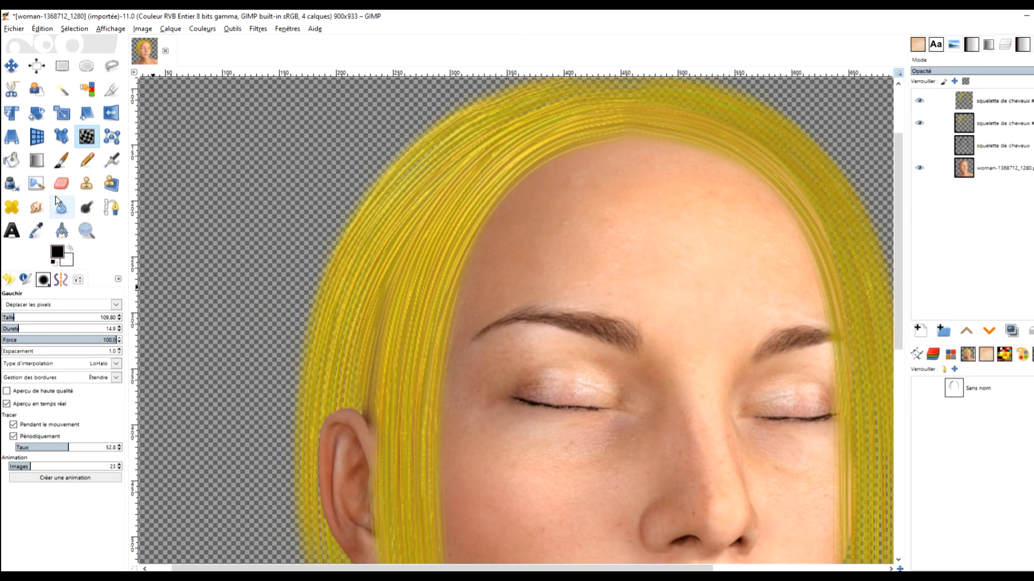
Set the Warp behavior to clockwise swirl and make the hair wavy from the upper temple down to above the visible ear.
{"action": "left_click", "coordinate": [63, 305]}
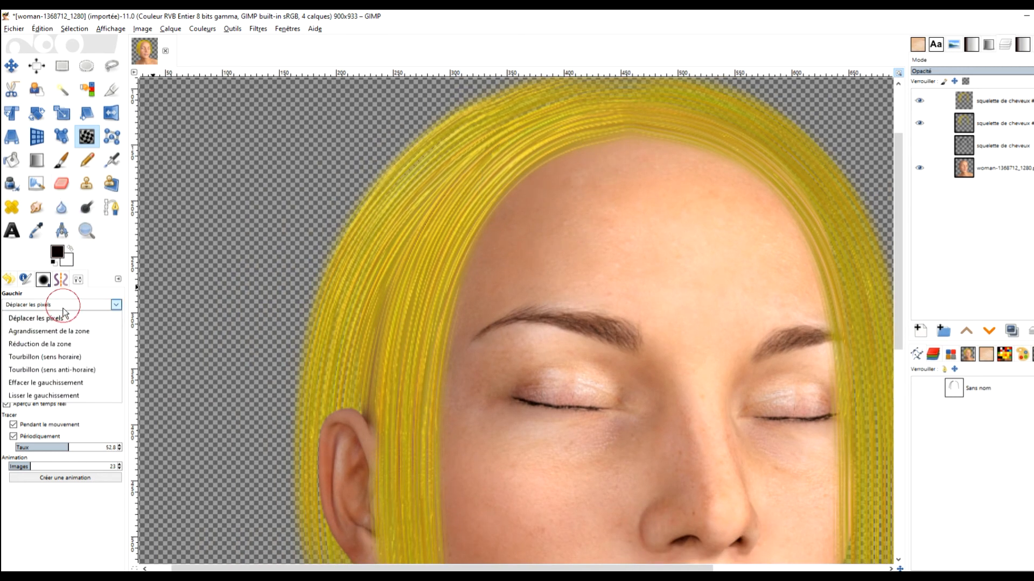
{"action": "left_click", "coordinate": [60, 357]}
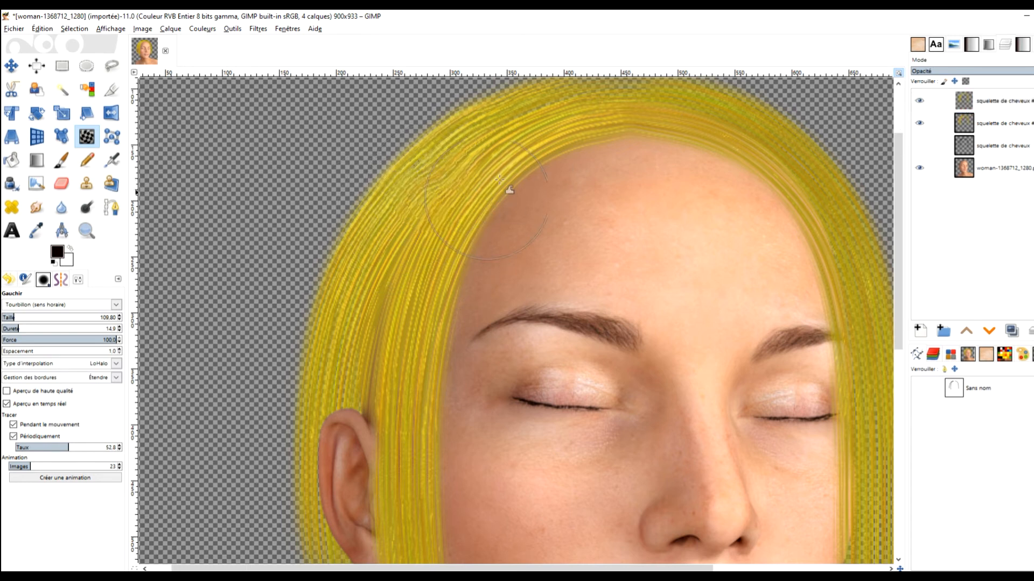
{"action": "key", "text": "ctrl+z"}
{"action": "key", "text": "ctrl+z"}
{"action": "mouse_move", "coordinate": [416, 207]}
{"action": "left_mouse_down"}
{"action": "mouse_move", "coordinate": [373, 301]}
{"action": "mouse_move", "coordinate": [366, 349]}
{"action": "left_mouse_up"}
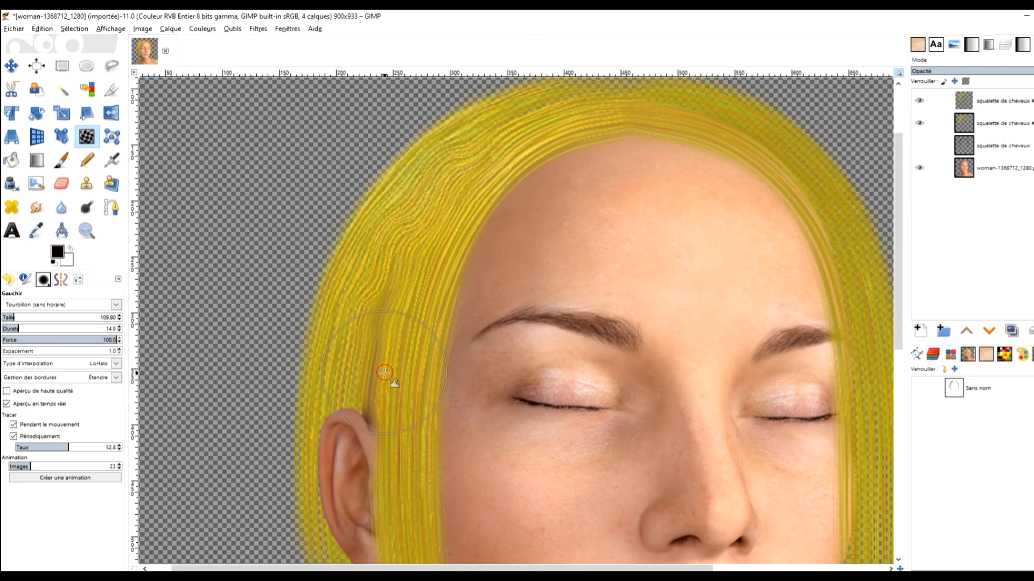
Set the Warp behavior to counterclockwise swirl and make the hair wavy on the side opposite the visible ear, from the upper forehead downward.
{"action": "left_click_drag", "start_coordinate": [589, 325], "coordinate": [461, 402]}
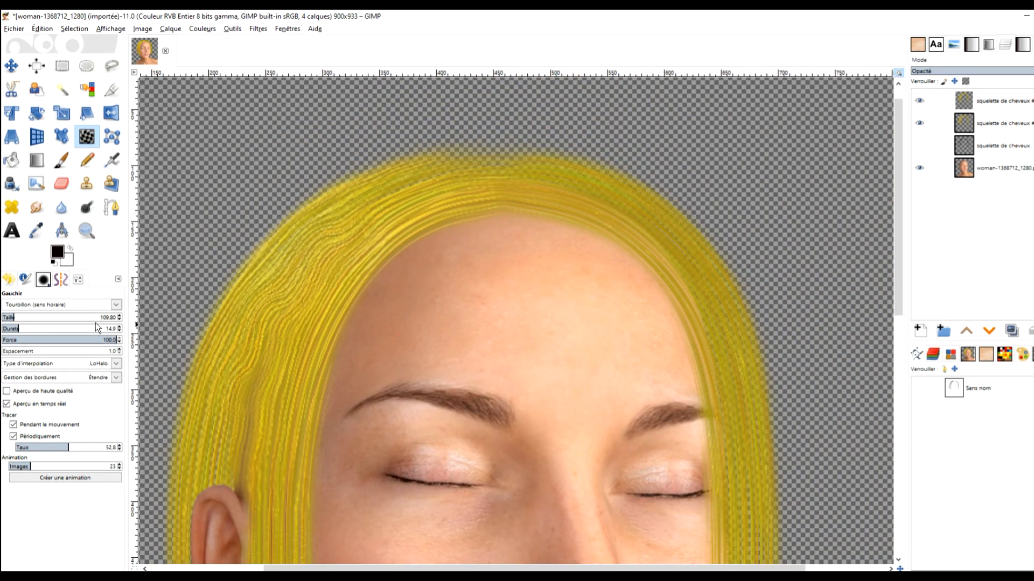
{"action": "left_click", "coordinate": [58, 304]}
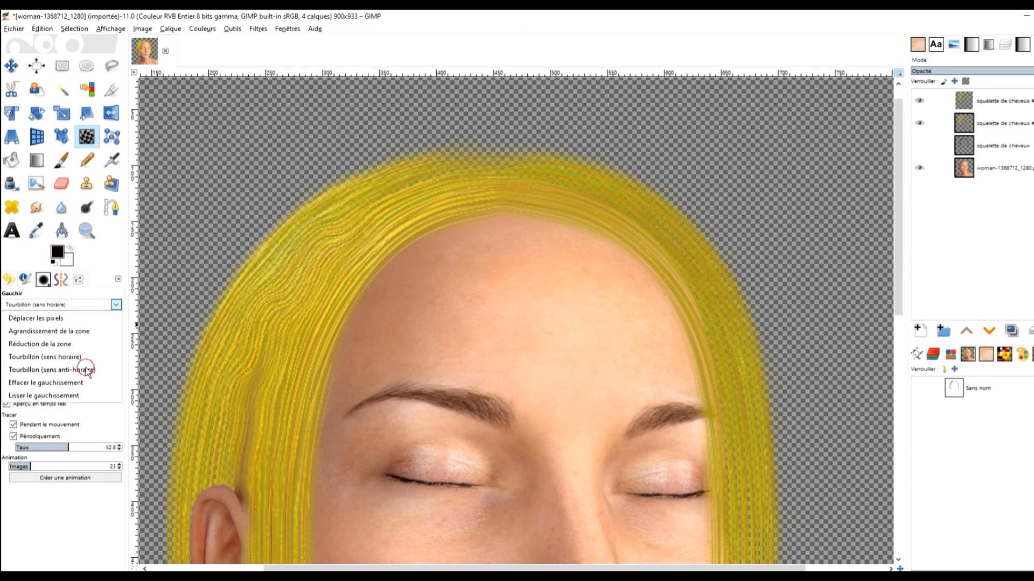
{"action": "left_click", "coordinate": [86, 370]}
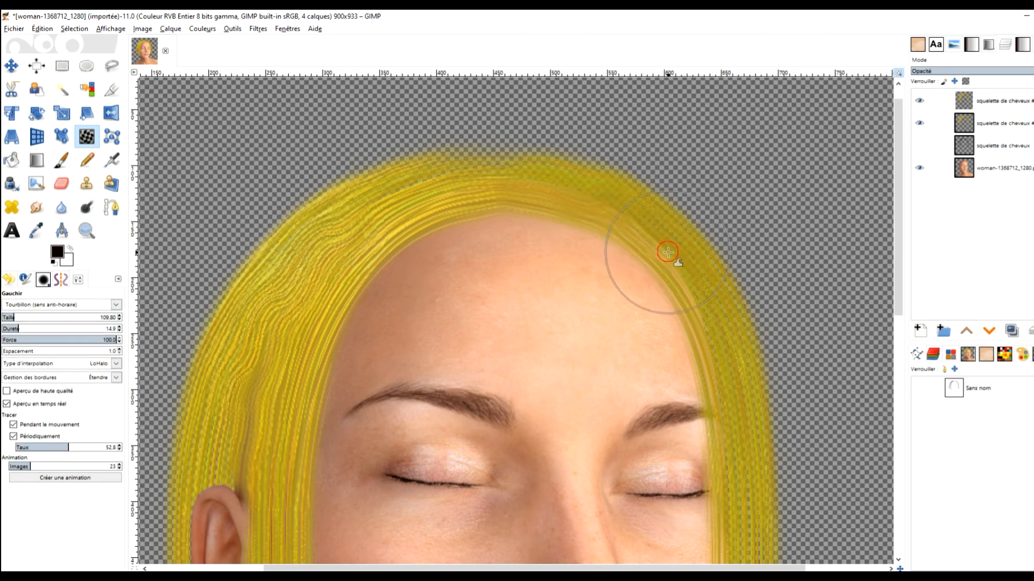
{"action": "key", "text": "ctrl+z"}
{"action": "left_click", "coordinate": [593, 197]}
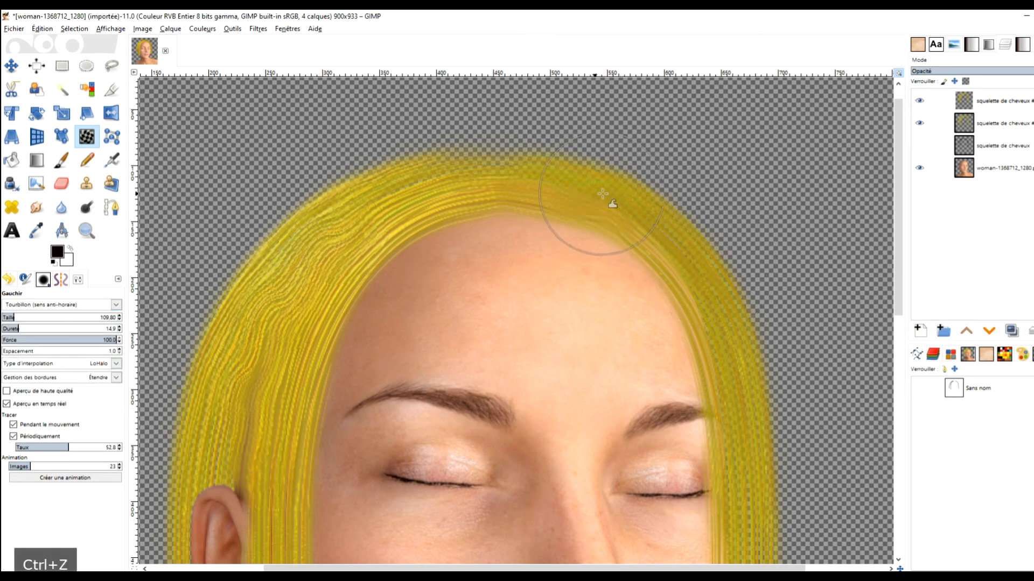
{"action": "left_click", "coordinate": [664, 246]}
{"action": "scroll", "coordinate": [775, 280], "scroll_direction": "down", "scroll_amount": 2, "text": "ctrl"}
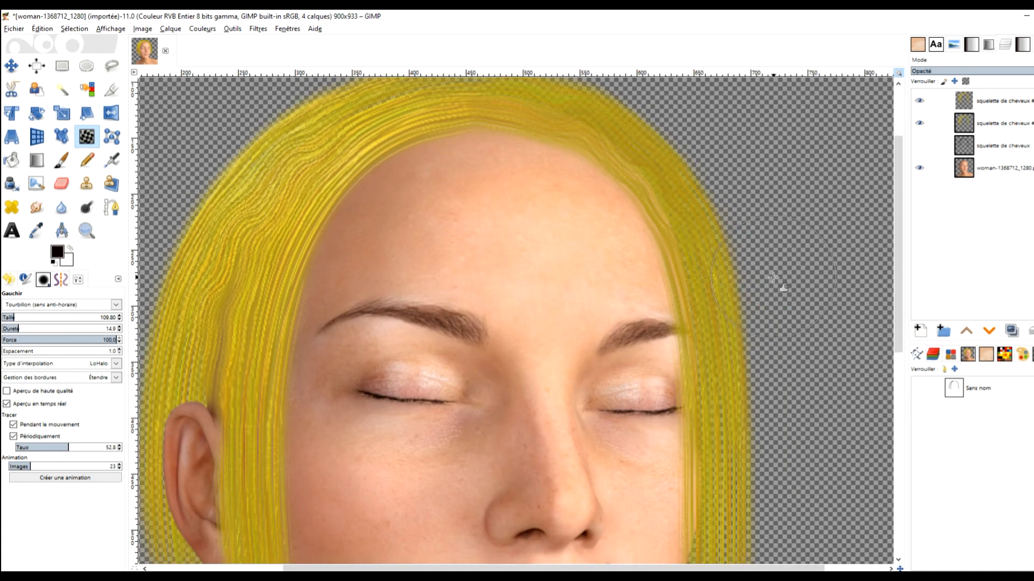
{"action": "scroll", "coordinate": [747, 280], "scroll_direction": "down", "scroll_amount": 5}
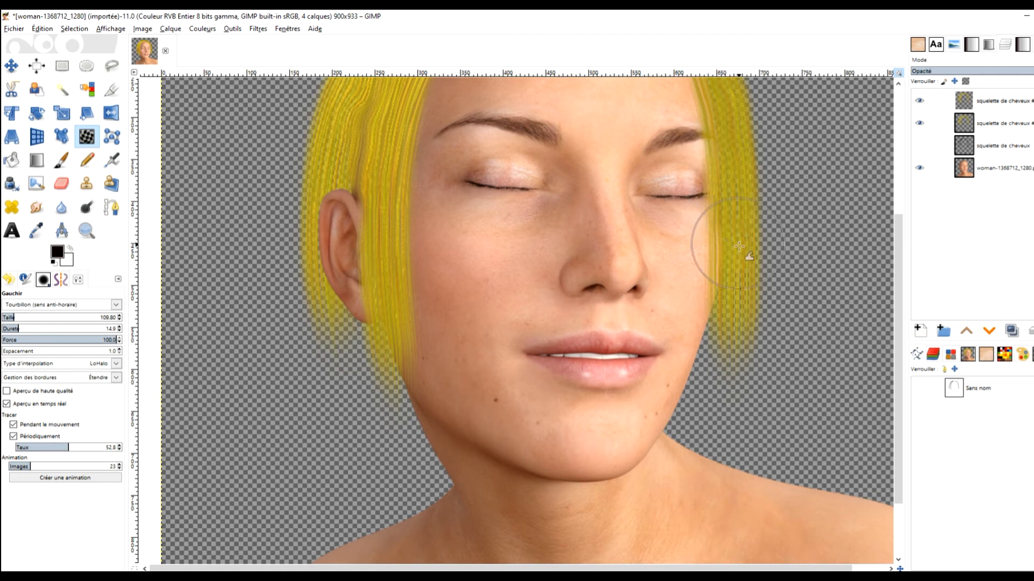
{"action": "left_click_drag", "start_coordinate": [436, 198], "coordinate": [530, 320]}
{"action": "left_click_drag", "start_coordinate": [629, 213], "coordinate": [575, 272]}
Duplicate the second squelette de cheveux hair layer in the stack to thicken the hair further.
{"action": "left_click", "coordinate": [1010, 100]}
{"action": "left_click", "coordinate": [1004, 123]}
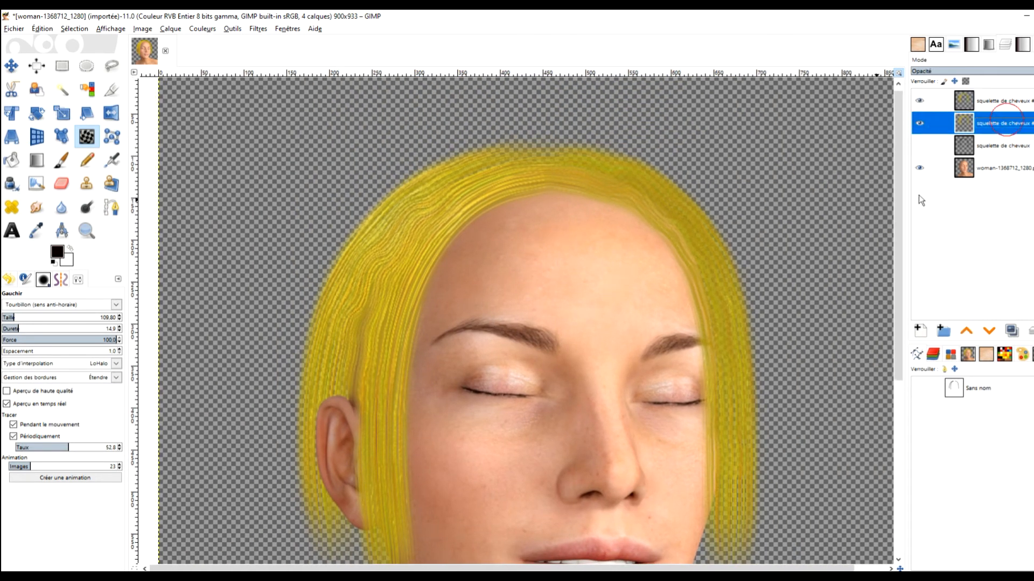
{"action": "left_click", "coordinate": [1008, 330]}
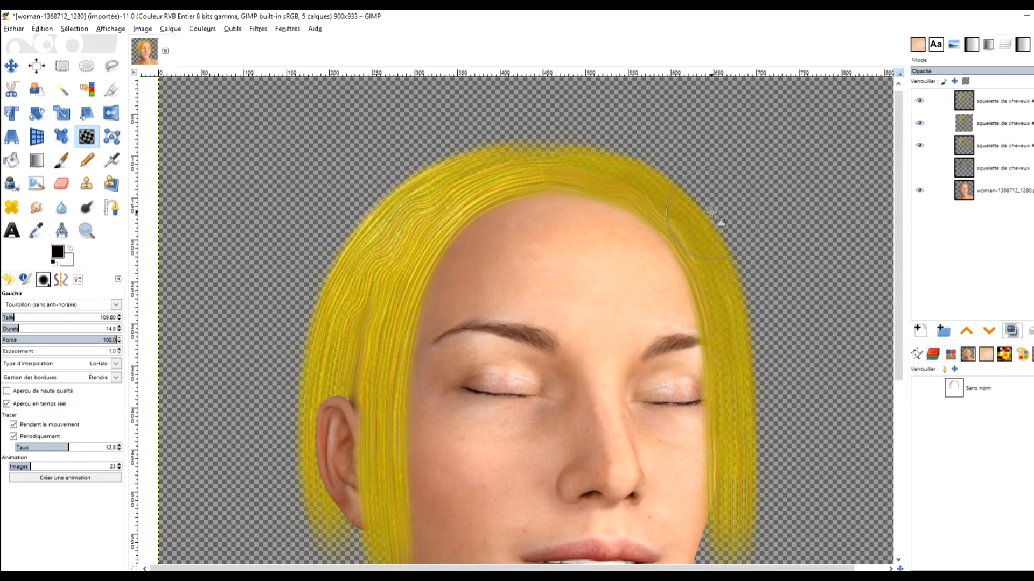
{"action": "scroll", "coordinate": [569, 311], "scroll_direction": "down", "scroll_amount": 1}
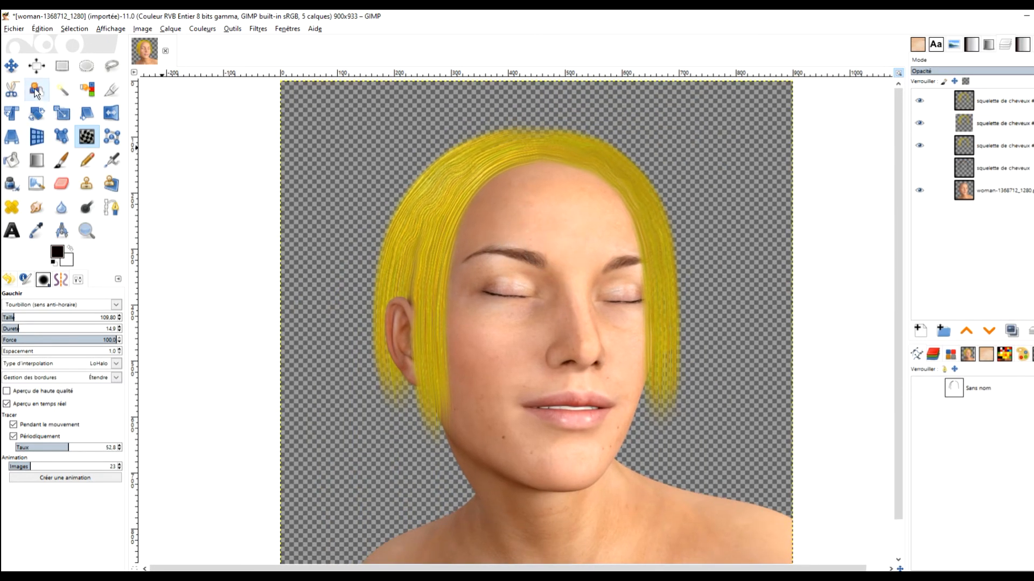
Shift the active hair layer slightly sideways toward the side opposite the ear so its strands are offset from the other layers.
{"action": "key", "text": "m"}
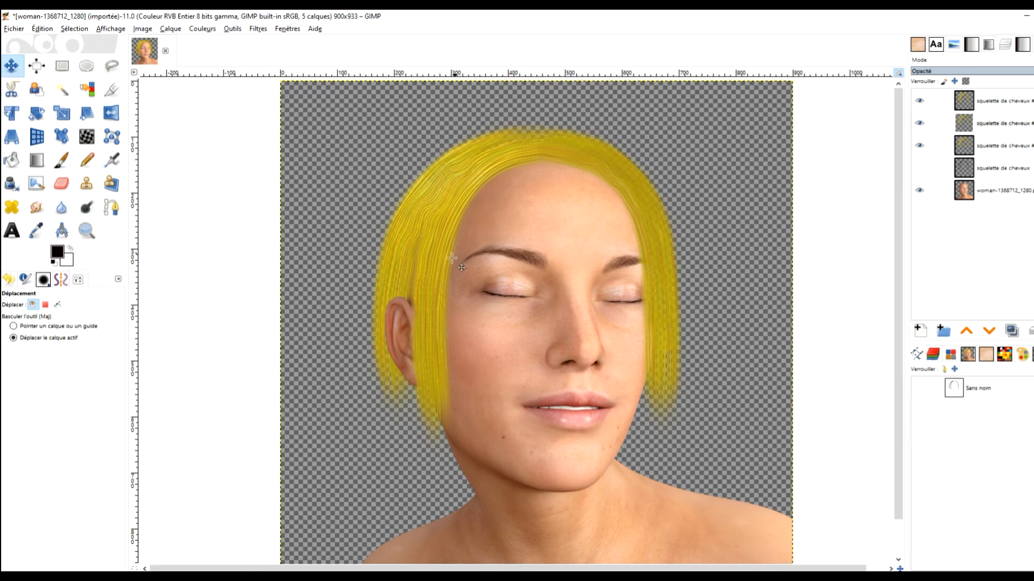
{"action": "scroll", "coordinate": [429, 152], "scroll_direction": "up", "scroll_amount": 1}
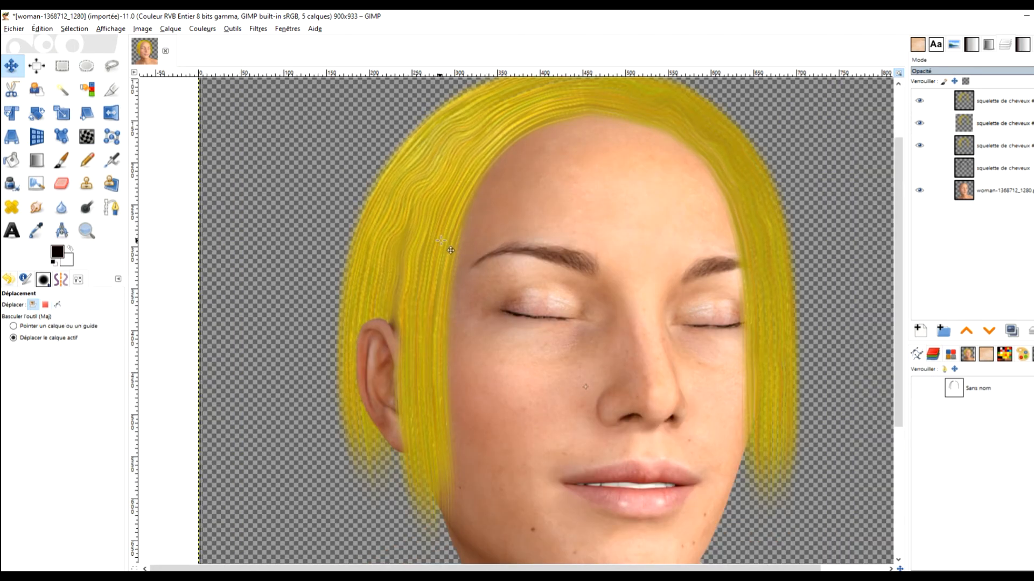
{"action": "left_click_drag", "start_coordinate": [451, 251], "coordinate": [456, 250]}
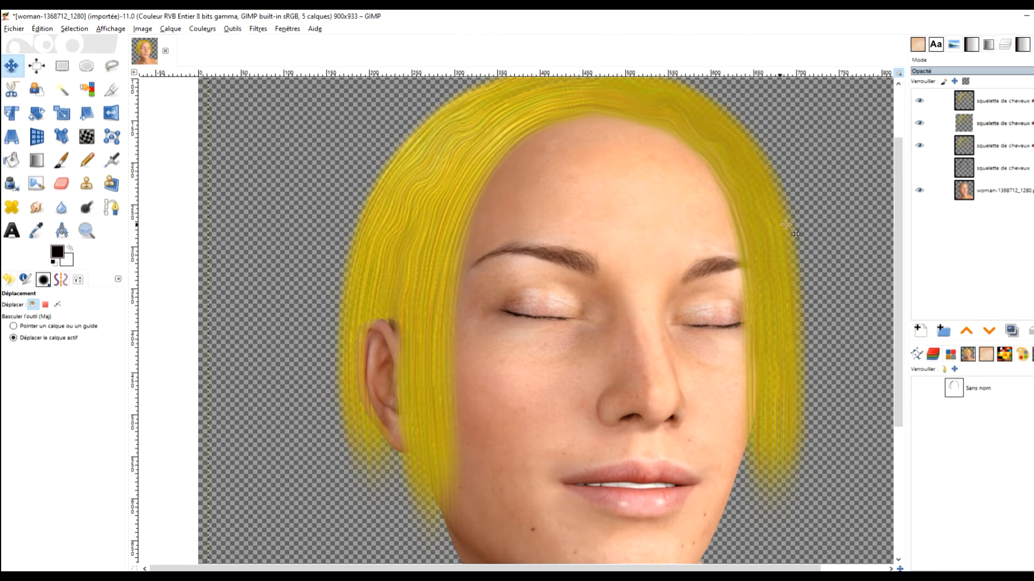
{"action": "scroll", "coordinate": [573, 248], "scroll_direction": "down", "scroll_amount": 1}
{"action": "left_click_drag", "start_coordinate": [546, 260], "coordinate": [533, 275]}
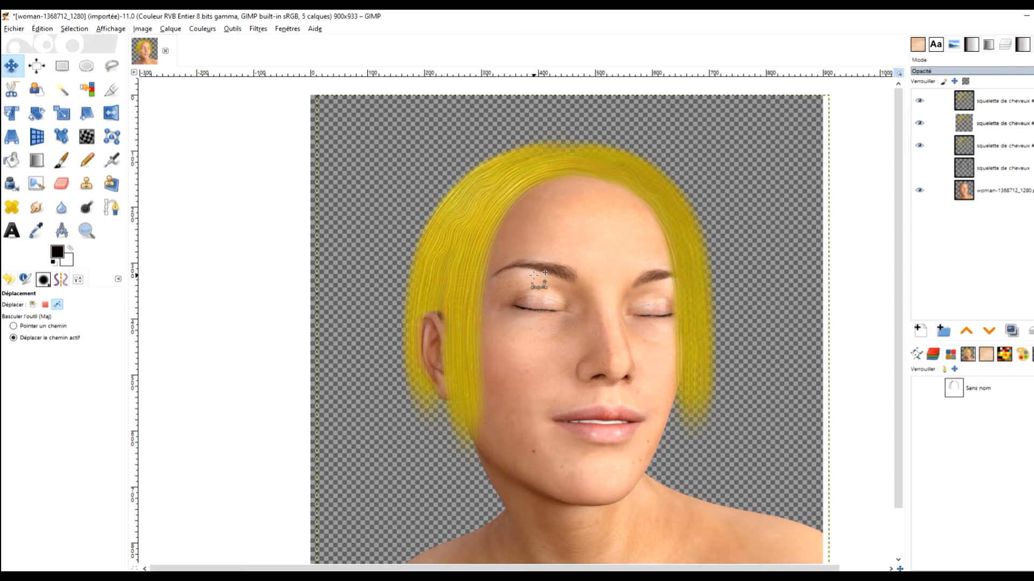
{"action": "scroll", "coordinate": [534, 275], "scroll_direction": "up", "scroll_amount": 1}
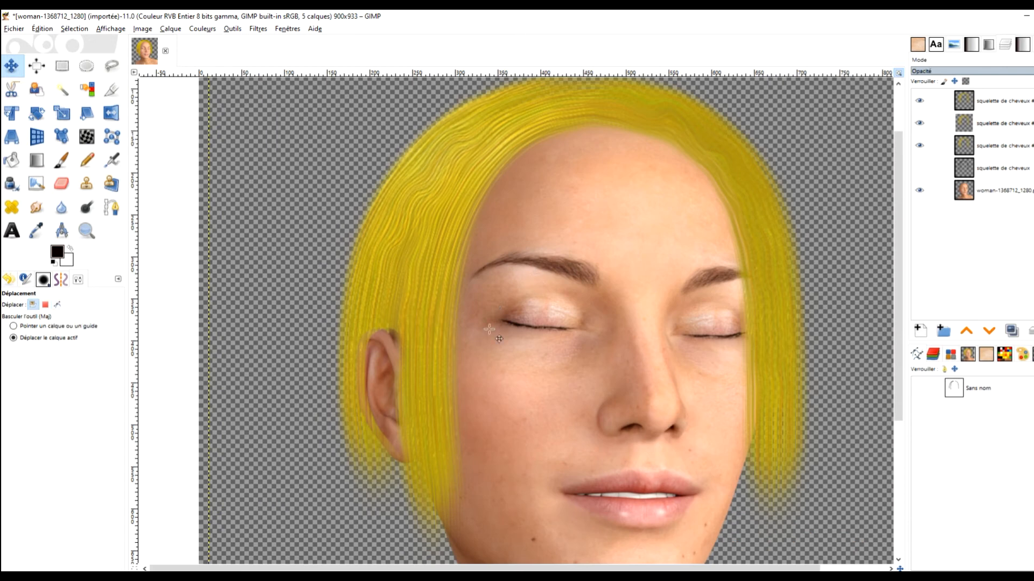
Create a selection from the alpha of the woman's portrait layer.
{"action": "left_click", "coordinate": [917, 124]}
{"action": "scroll", "coordinate": [419, 338], "scroll_direction": "up", "scroll_amount": 2}
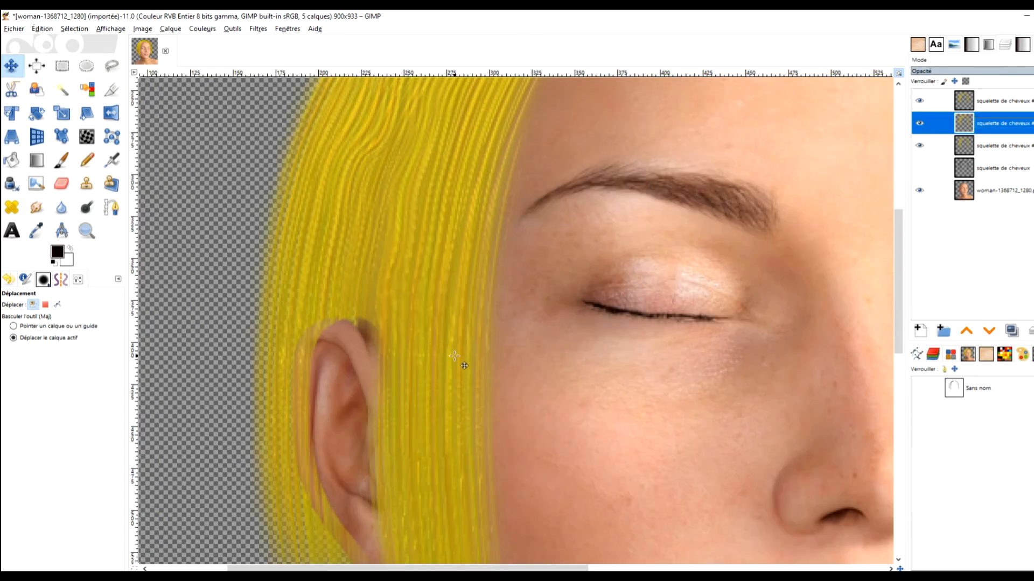
{"action": "left_click_drag", "start_coordinate": [452, 349], "coordinate": [530, 232]}
{"action": "scroll", "coordinate": [669, 236], "scroll_direction": "down", "scroll_amount": 1}
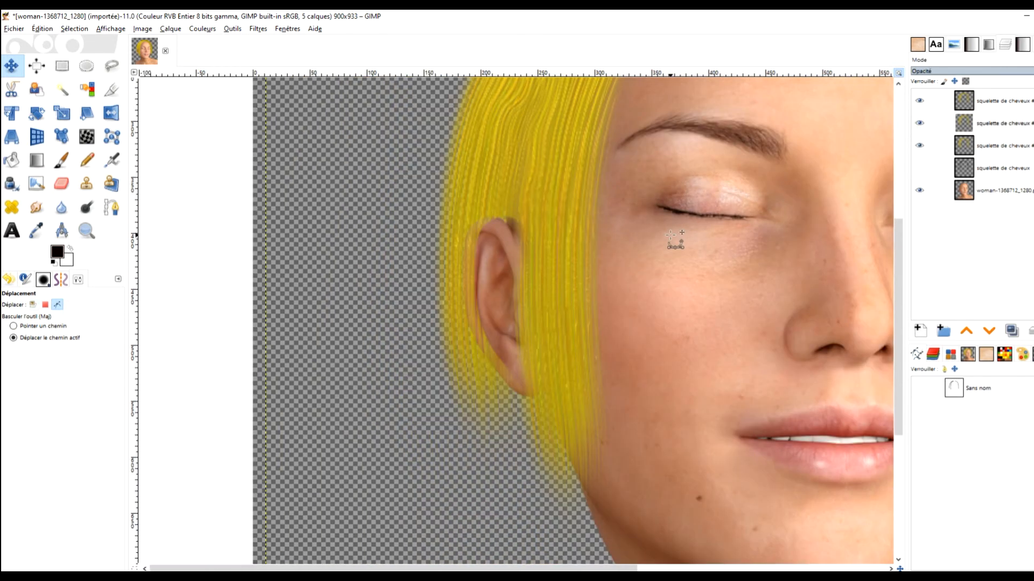
{"action": "right_click", "coordinate": [996, 193]}
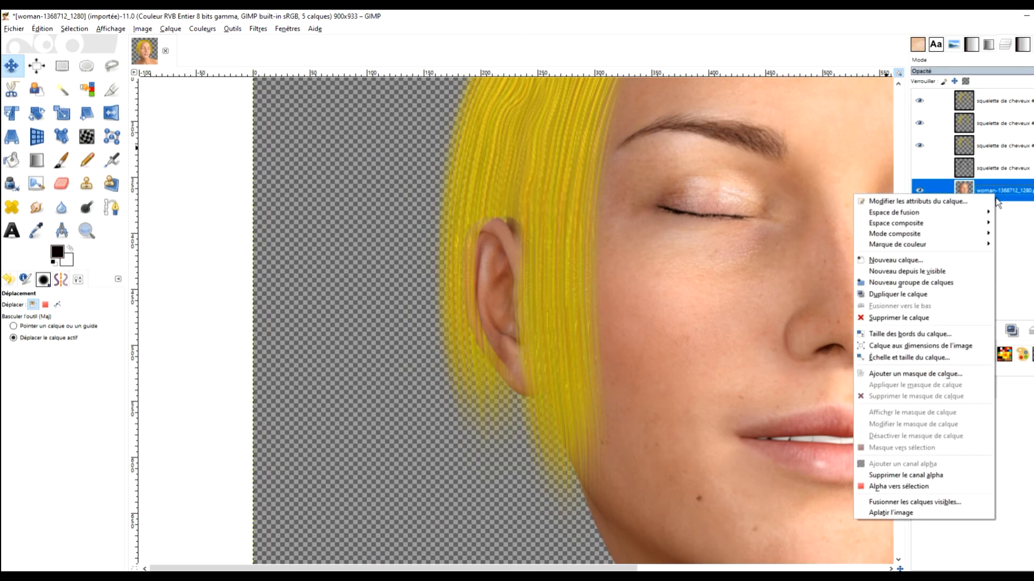
{"action": "left_click", "coordinate": [913, 487]}
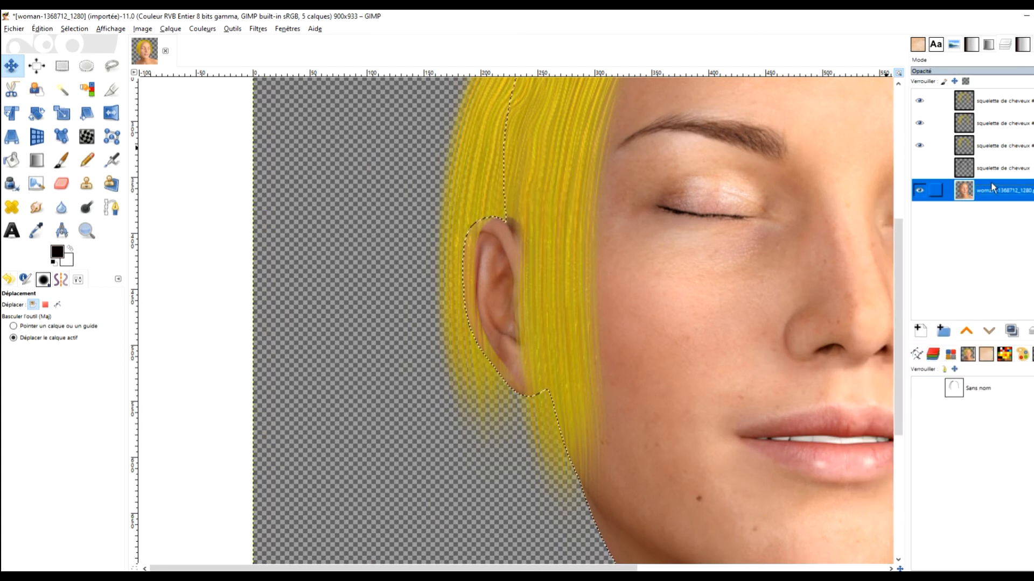
Erase the hair covering the ear on the second hair layer within the selection, and drop the selection.
{"action": "left_click", "coordinate": [61, 183]}
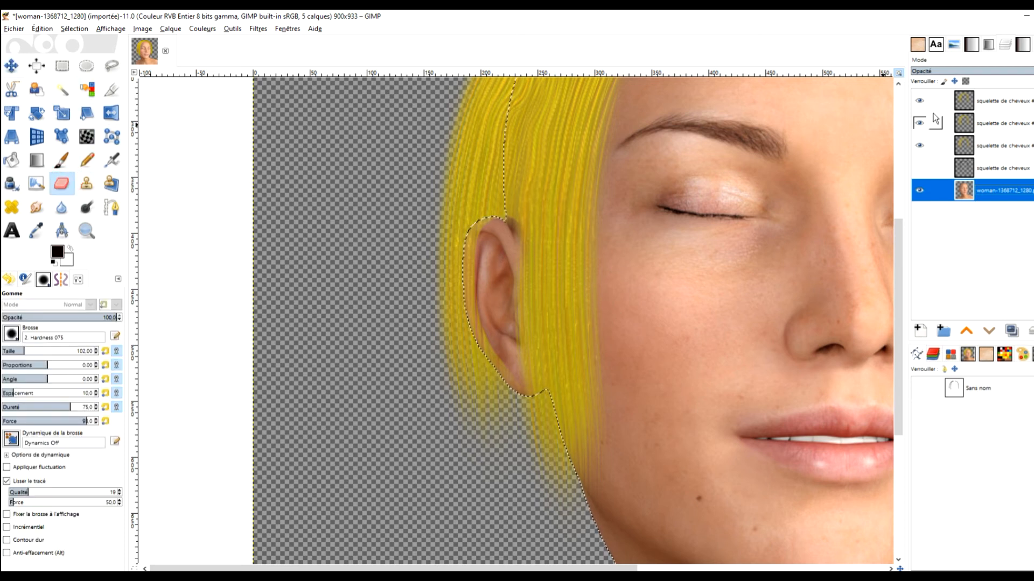
{"action": "left_click", "coordinate": [956, 127]}
{"action": "left_click", "coordinate": [919, 125]}
{"action": "left_click", "coordinate": [919, 124]}
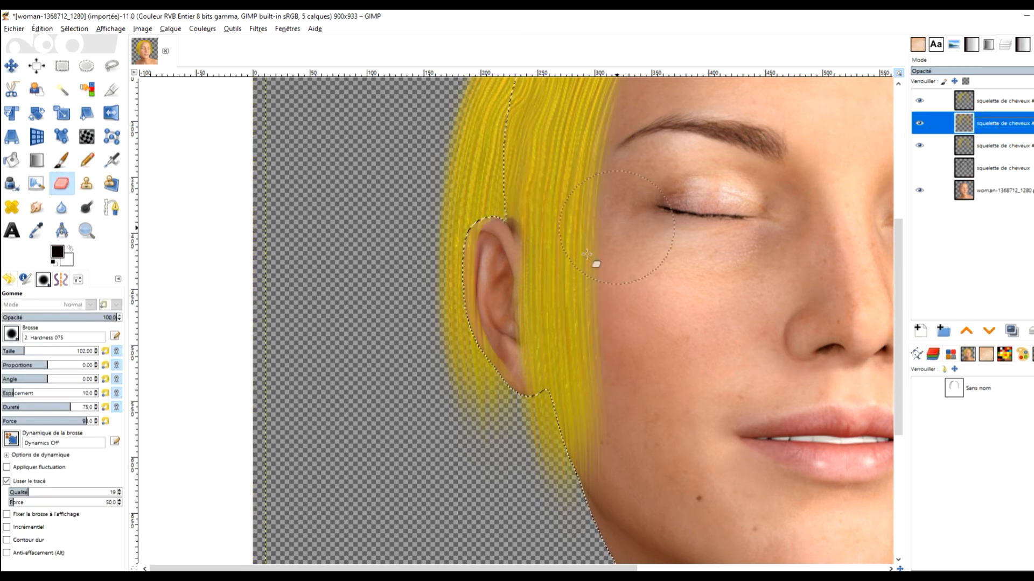
{"action": "left_click_drag", "start_coordinate": [491, 257], "coordinate": [511, 370]}
{"action": "scroll", "coordinate": [633, 166], "scroll_direction": "down", "scroll_amount": 2}
{"action": "left_click_drag", "start_coordinate": [673, 140], "coordinate": [541, 369]}
{"action": "scroll", "coordinate": [545, 351], "scroll_direction": "up", "scroll_amount": 1}
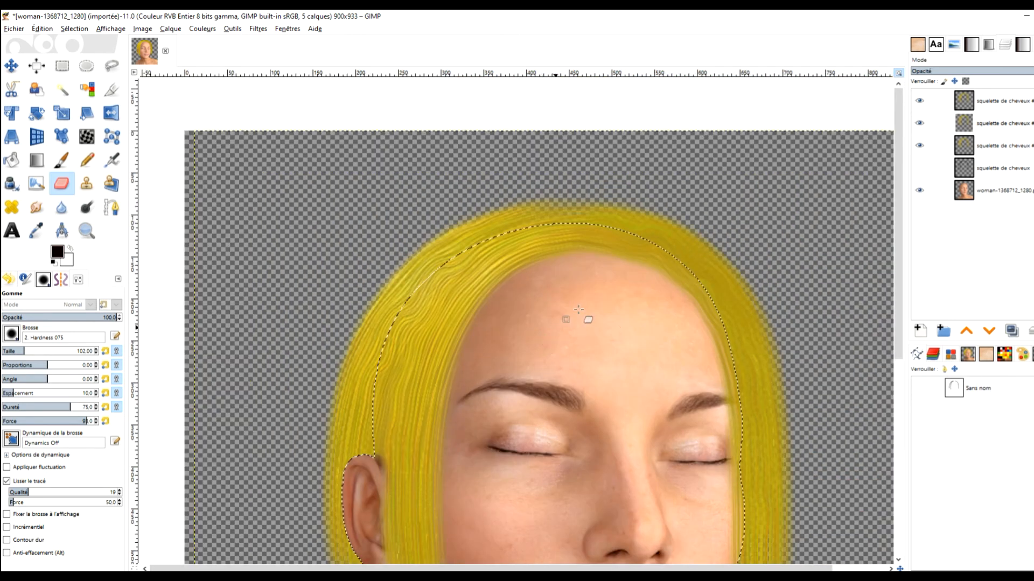
{"action": "left_click_drag", "start_coordinate": [591, 294], "coordinate": [552, 319]}
{"action": "left_click", "coordinate": [62, 66]}
{"action": "left_click", "coordinate": [318, 224]}
{"action": "scroll", "coordinate": [605, 276], "scroll_direction": "down", "scroll_amount": 2}
{"action": "scroll", "coordinate": [605, 276], "scroll_direction": "down", "scroll_amount": 1}
{"action": "scroll", "coordinate": [598, 253], "scroll_direction": "up", "scroll_amount": 2}
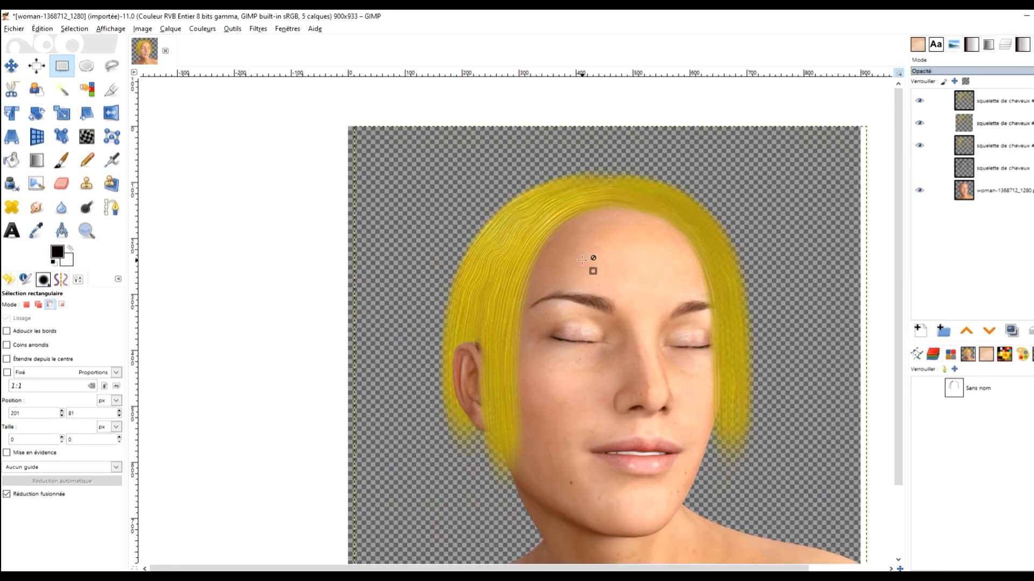
{"action": "scroll", "coordinate": [593, 272], "scroll_direction": "up", "scroll_amount": 1}
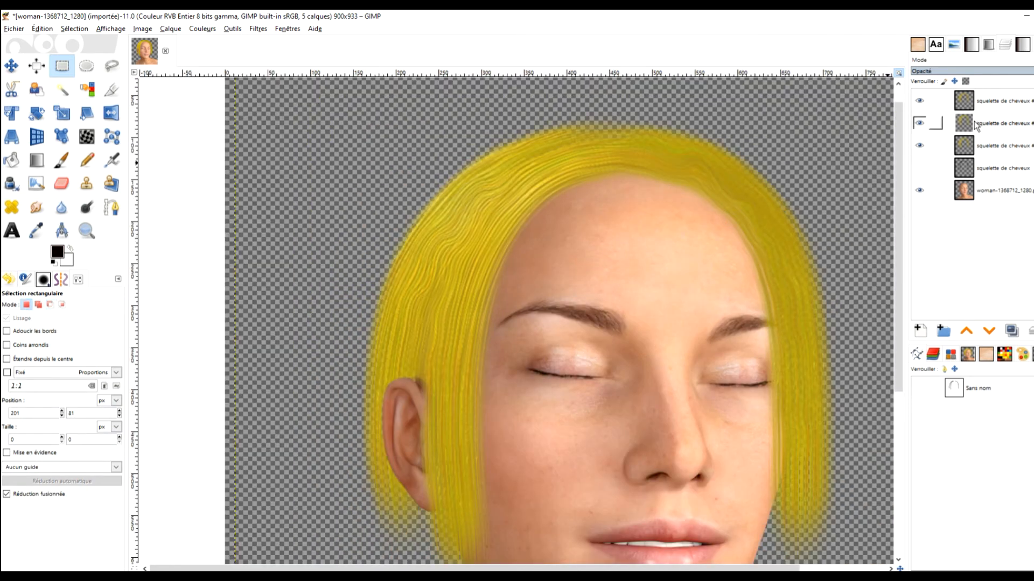
Set the Warp behavior to move pixels and push the hairline back along the temple and upper forehead on the ear side.
{"action": "left_click", "coordinate": [86, 137]}
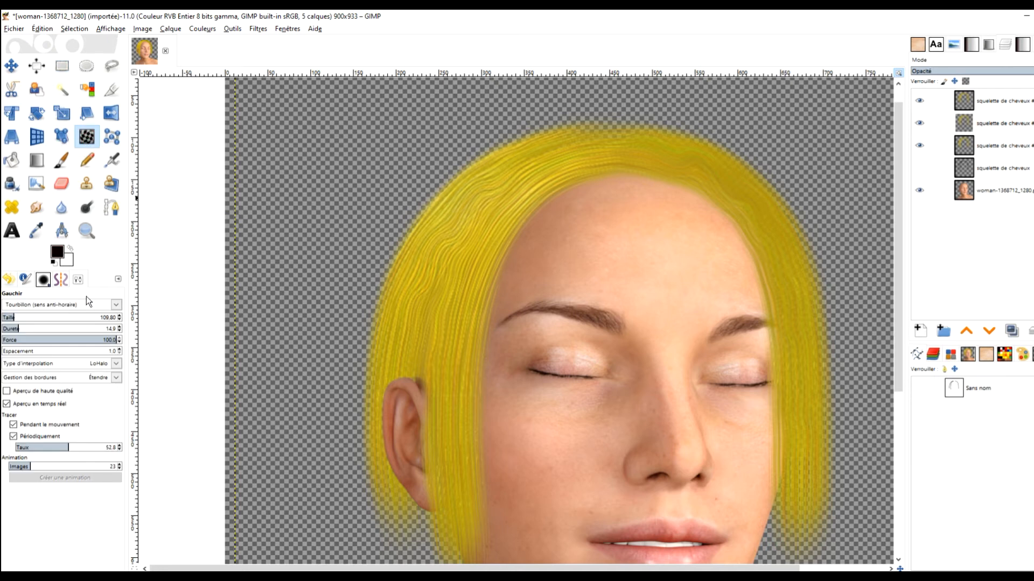
{"action": "left_click", "coordinate": [37, 306]}
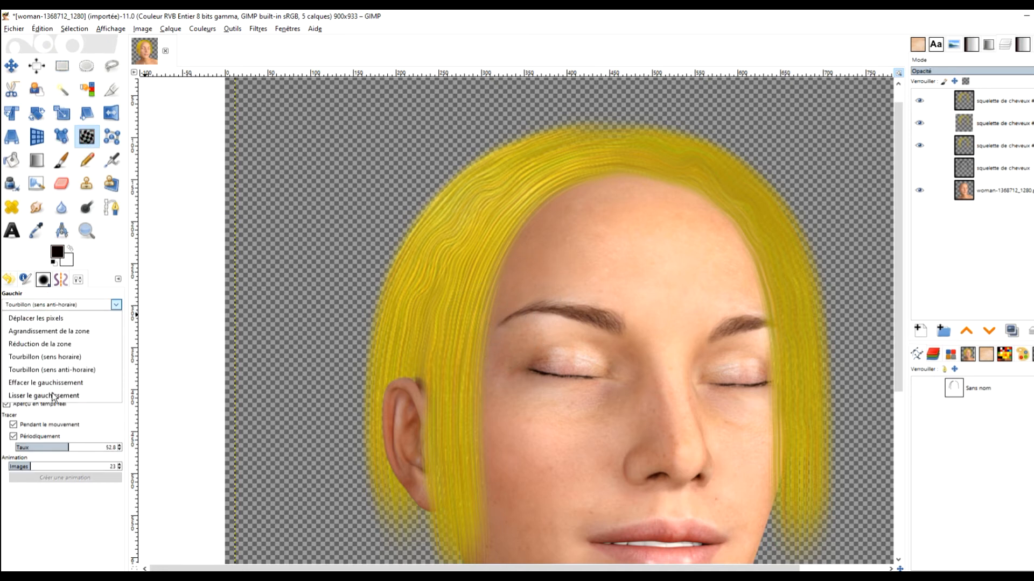
{"action": "left_click", "coordinate": [61, 319]}
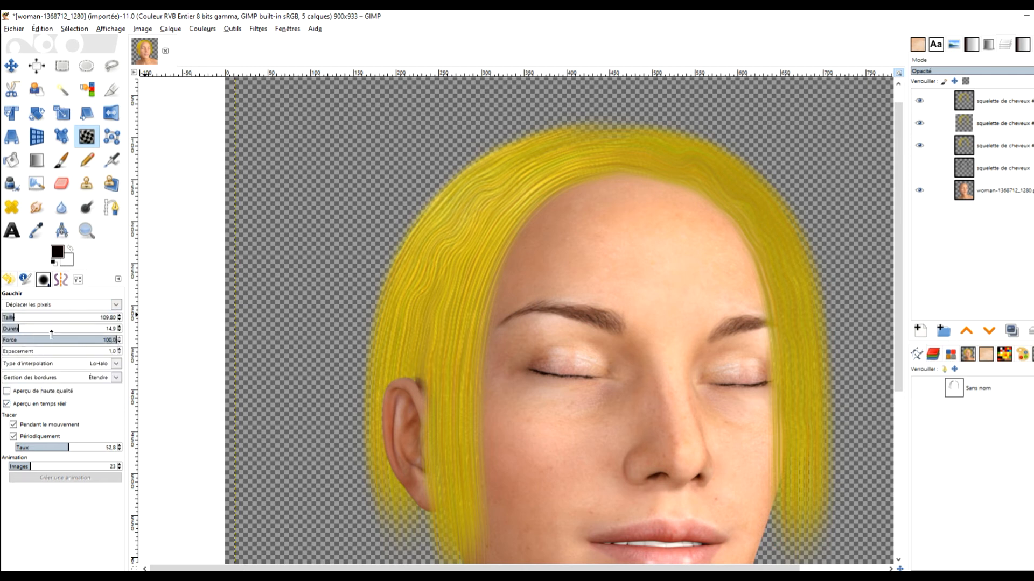
{"action": "scroll", "coordinate": [603, 310], "scroll_direction": "up", "scroll_amount": 1}
{"action": "left_click_drag", "start_coordinate": [466, 326], "coordinate": [460, 324]}
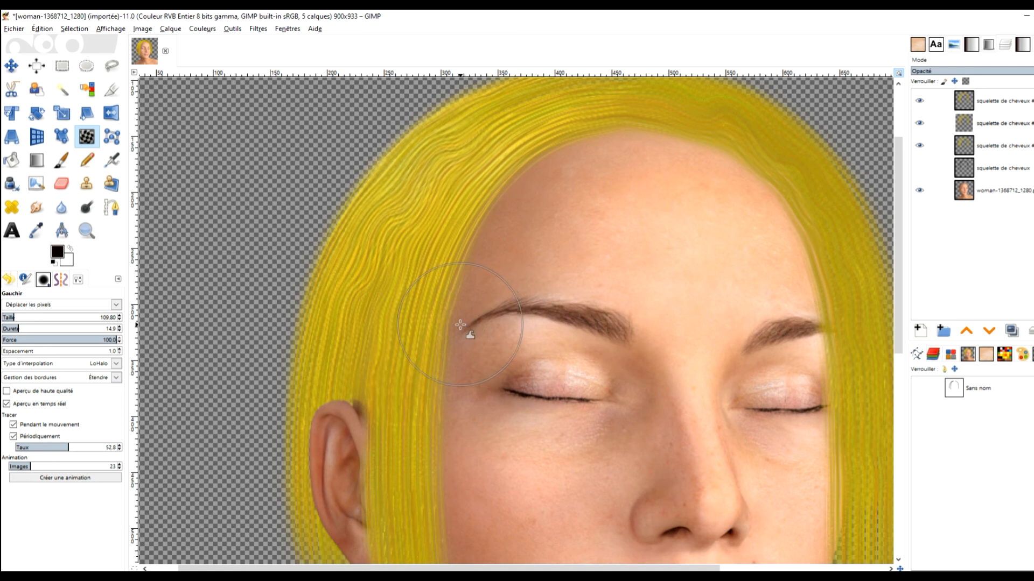
{"action": "left_click_drag", "start_coordinate": [478, 280], "coordinate": [469, 274]}
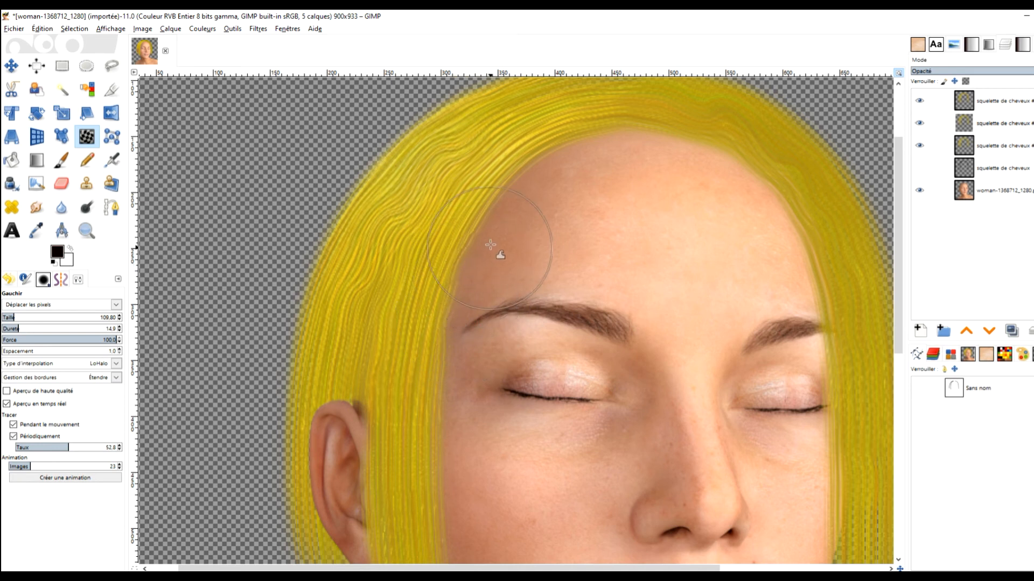
{"action": "left_click_drag", "start_coordinate": [531, 192], "coordinate": [535, 185]}
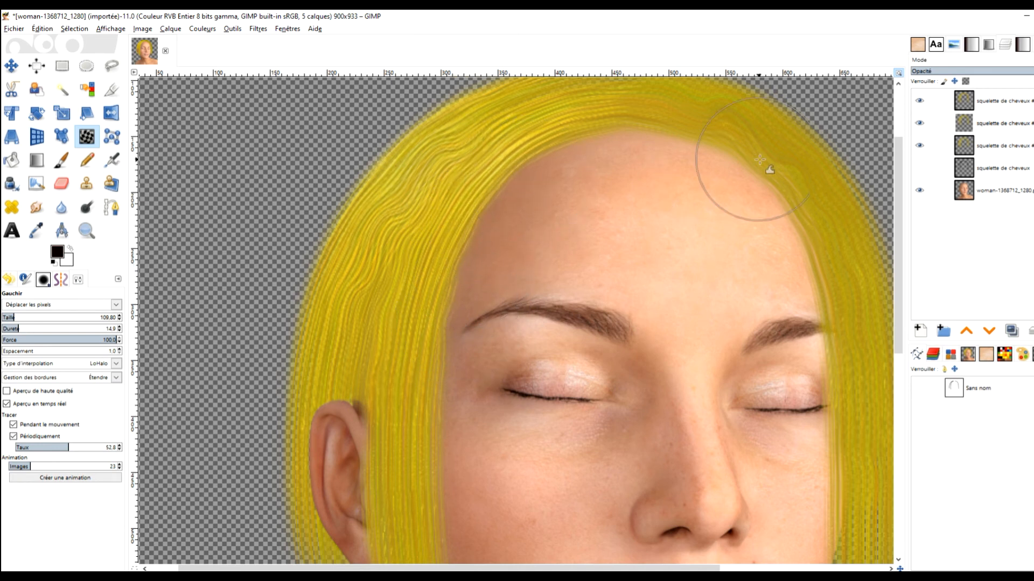
Warp the hair at the middle of the forehead and the crown on the second hair layer to make the hairline and parting irregular.
{"action": "scroll", "coordinate": [653, 279], "scroll_direction": "up", "scroll_amount": 5}
{"action": "mouse_move", "coordinate": [613, 247]}
{"action": "left_mouse_down"}
{"action": "mouse_move", "coordinate": [665, 263]}
{"action": "mouse_move", "coordinate": [634, 258]}
{"action": "mouse_move", "coordinate": [637, 274]}
{"action": "mouse_move", "coordinate": [626, 261]}
{"action": "mouse_move", "coordinate": [633, 286]}
{"action": "left_mouse_up"}
{"action": "left_click", "coordinate": [1002, 104]}
{"action": "left_click", "coordinate": [982, 124]}
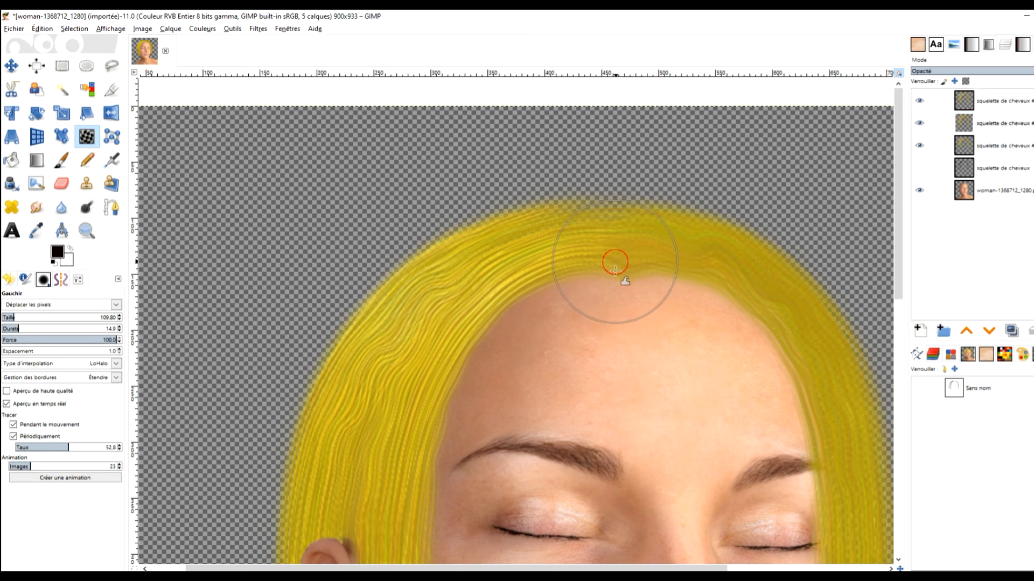
{"action": "mouse_move", "coordinate": [554, 200]}
{"action": "left_mouse_down"}
{"action": "mouse_move", "coordinate": [543, 215]}
{"action": "mouse_move", "coordinate": [556, 199]}
{"action": "mouse_move", "coordinate": [556, 211]}
{"action": "left_mouse_up"}
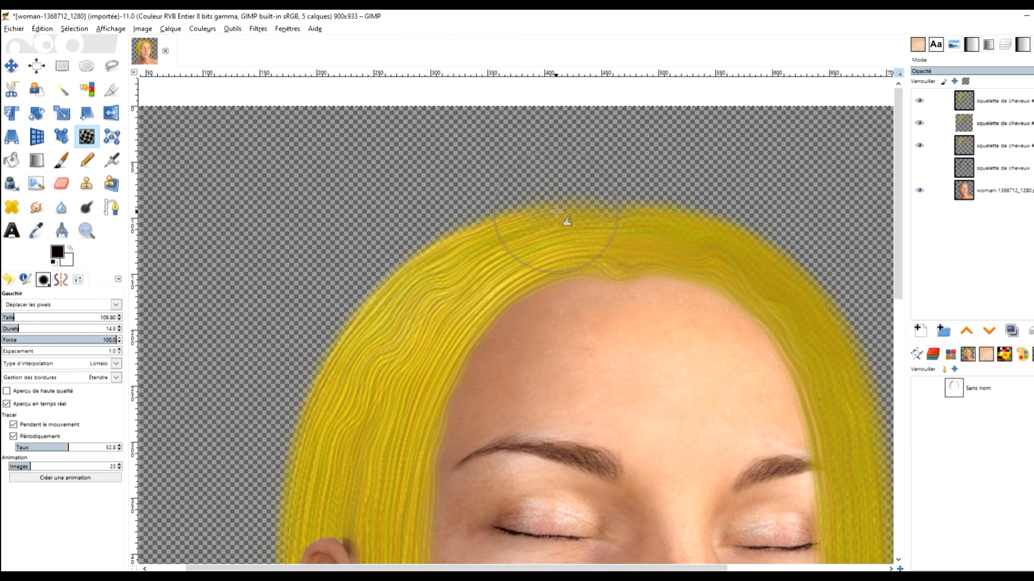
Warp the hairline along the temple opposite the visible ear by moving pixels.
{"action": "scroll", "coordinate": [693, 323], "scroll_direction": "down", "scroll_amount": 2}
{"action": "left_click_drag", "start_coordinate": [658, 330], "coordinate": [693, 186]}
{"action": "scroll", "coordinate": [686, 278], "scroll_direction": "up", "scroll_amount": 1}
{"action": "left_click_drag", "start_coordinate": [730, 246], "coordinate": [595, 387]}
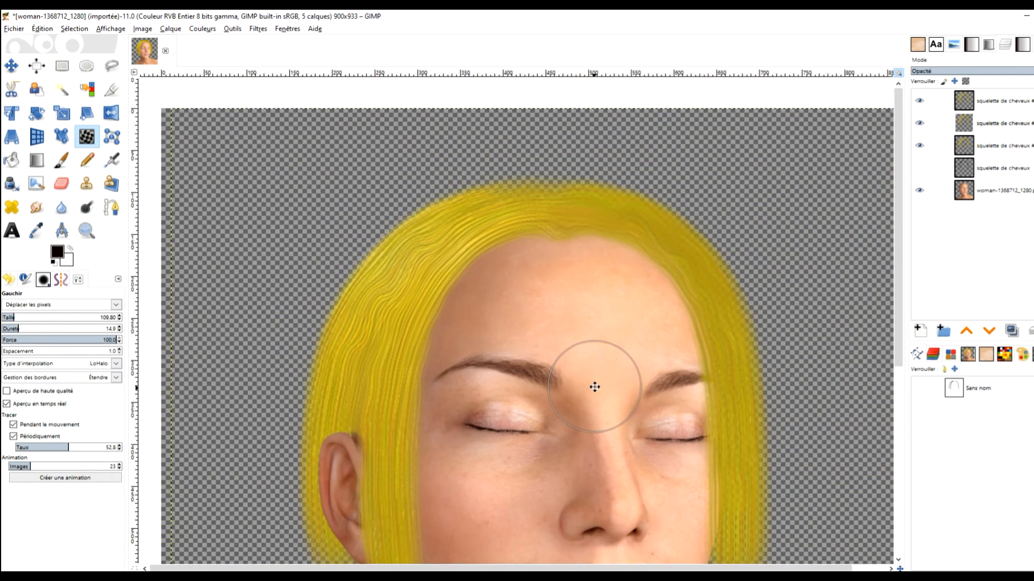
{"action": "mouse_move", "coordinate": [674, 286]}
{"action": "left_mouse_down"}
{"action": "mouse_move", "coordinate": [663, 269]}
{"action": "mouse_move", "coordinate": [655, 277]}
{"action": "left_mouse_up"}
{"action": "left_click_drag", "start_coordinate": [699, 320], "coordinate": [697, 336]}
Warp the strand ends below and in front of the visible ear on the third hair layer.
{"action": "left_click", "coordinate": [991, 153]}
{"action": "left_click_drag", "start_coordinate": [639, 365], "coordinate": [759, 264]}
{"action": "left_click_drag", "start_coordinate": [607, 358], "coordinate": [648, 283]}
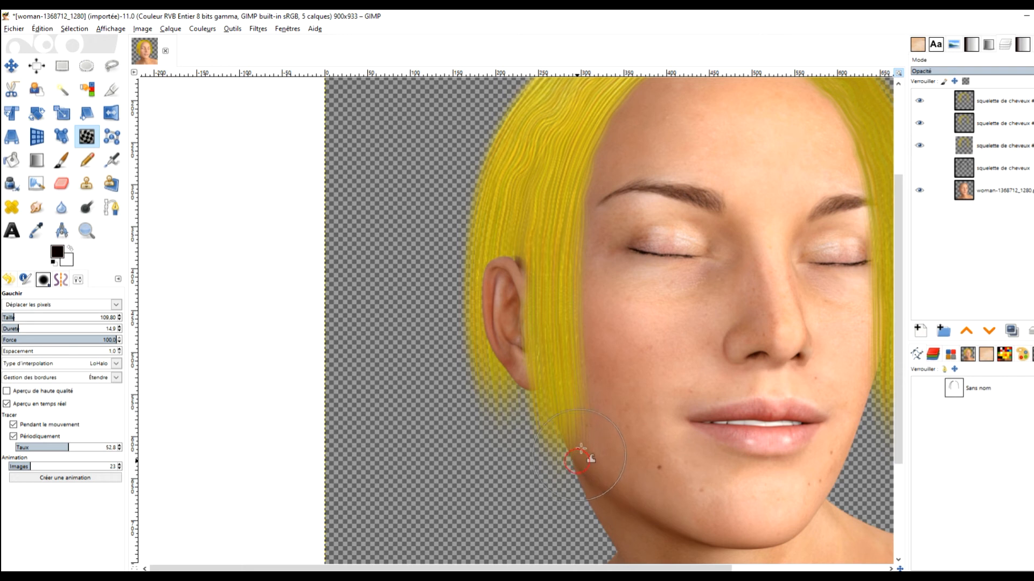
{"action": "scroll", "coordinate": [666, 359], "scroll_direction": "down", "scroll_amount": 2}
{"action": "scroll", "coordinate": [669, 265], "scroll_direction": "up", "scroll_amount": 2}
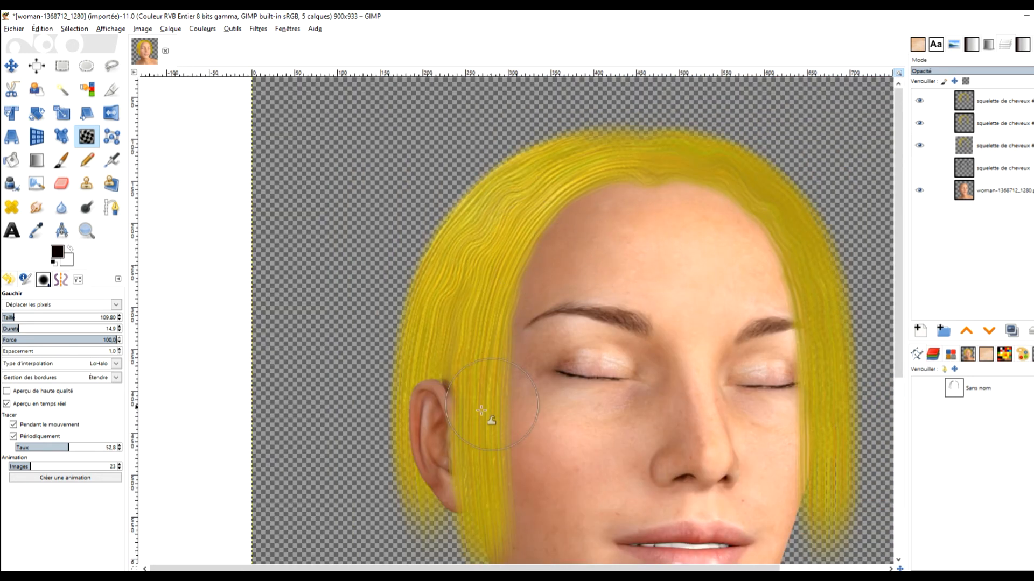
{"action": "scroll", "coordinate": [718, 308], "scroll_direction": "down", "scroll_amount": 3}
{"action": "scroll", "coordinate": [717, 308], "scroll_direction": "right", "scroll_amount": 2}
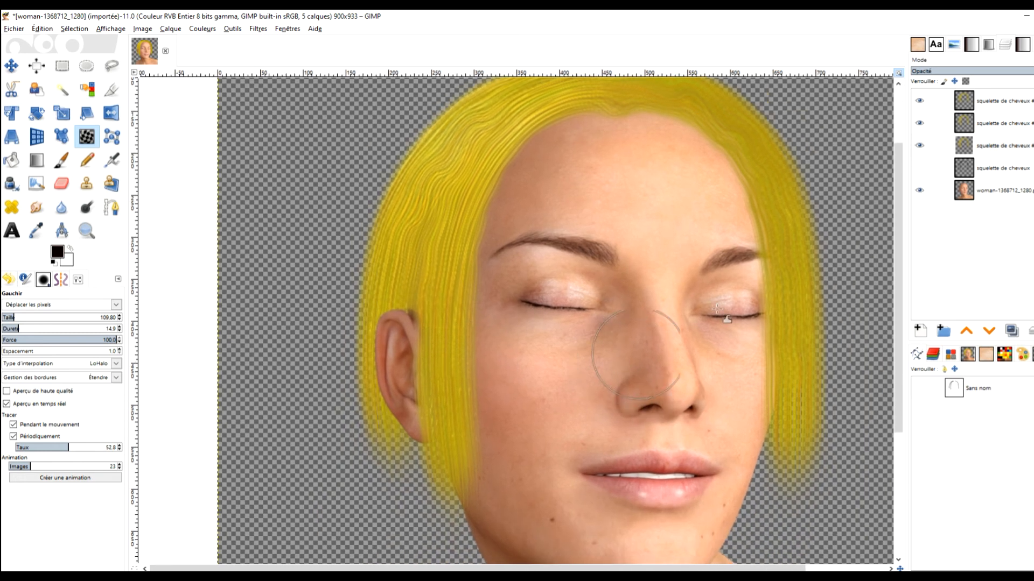
On the topmost hair layer, warp the hairline and side strands opposite the visible ear by moving pixels.
{"action": "left_click", "coordinate": [997, 108]}
{"action": "left_click", "coordinate": [487, 374]}
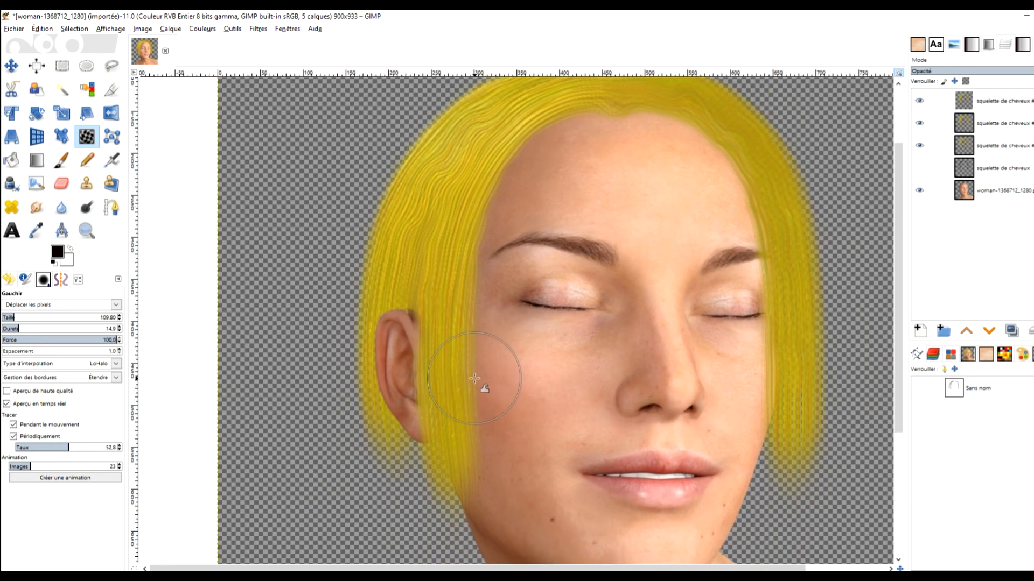
{"action": "scroll", "coordinate": [619, 237], "scroll_direction": "up", "scroll_amount": 2}
{"action": "scroll", "coordinate": [619, 237], "scroll_direction": "right", "scroll_amount": 3}
{"action": "left_click_drag", "start_coordinate": [680, 259], "coordinate": [689, 261]}
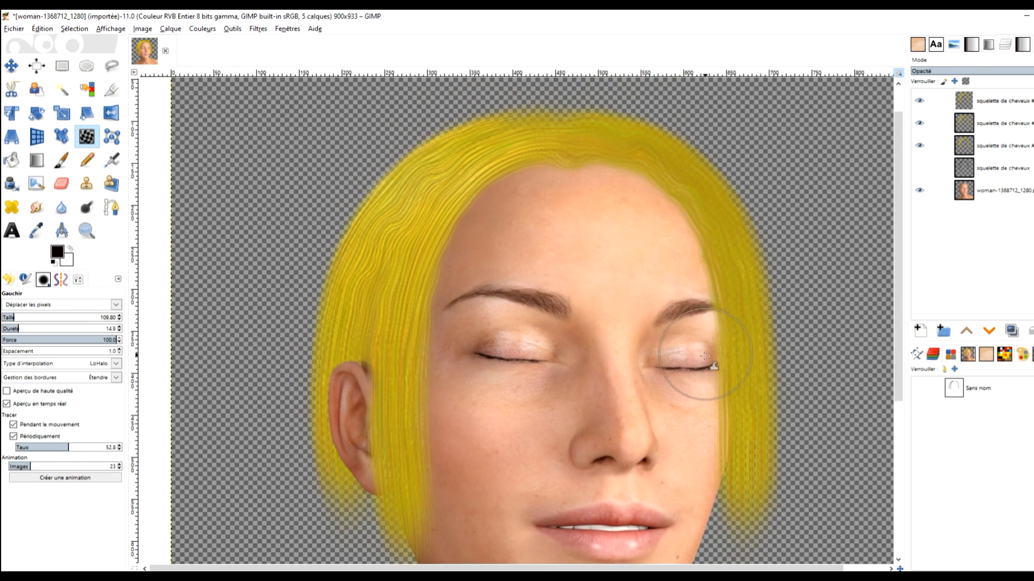
{"action": "left_click_drag", "start_coordinate": [708, 411], "coordinate": [708, 414]}
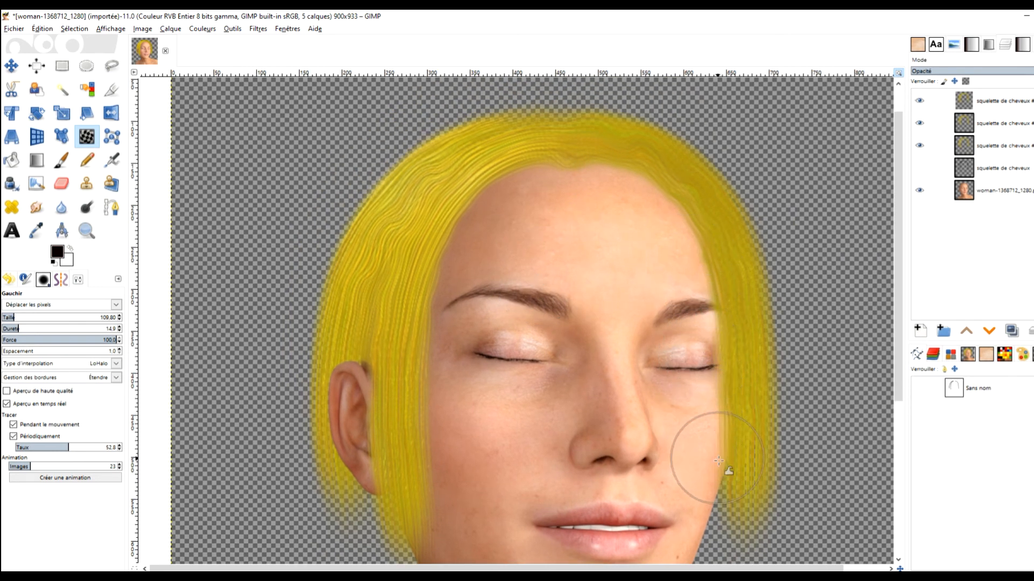
{"action": "left_click_drag", "start_coordinate": [782, 451], "coordinate": [766, 396]}
{"action": "left_click_drag", "start_coordinate": [731, 366], "coordinate": [730, 411]}
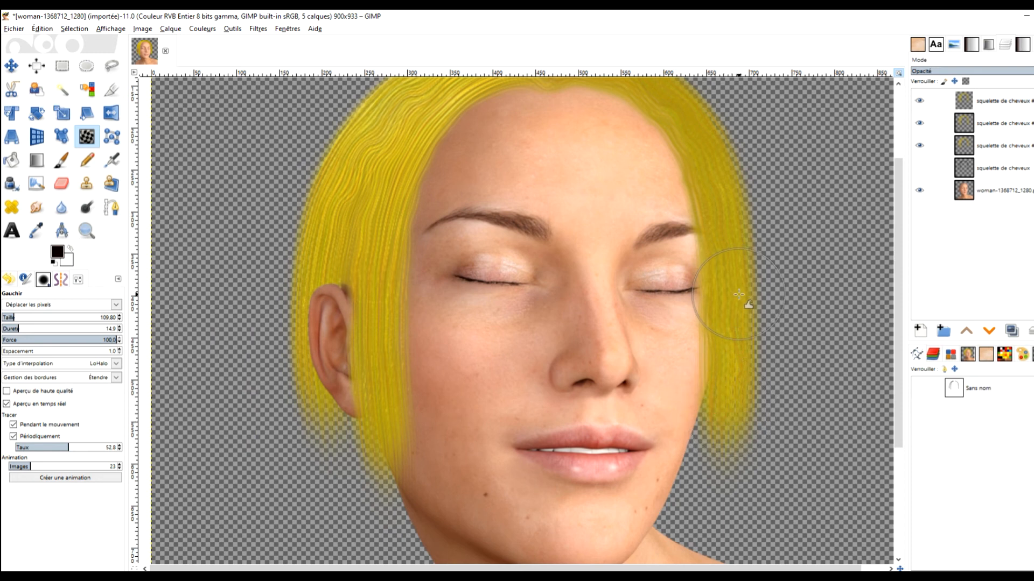
{"action": "left_click_drag", "start_coordinate": [635, 162], "coordinate": [682, 279]}
{"action": "mouse_move", "coordinate": [487, 236]}
{"action": "left_mouse_down"}
{"action": "mouse_move", "coordinate": [497, 248]}
{"action": "mouse_move", "coordinate": [515, 205]}
{"action": "mouse_move", "coordinate": [535, 200]}
{"action": "left_mouse_up"}
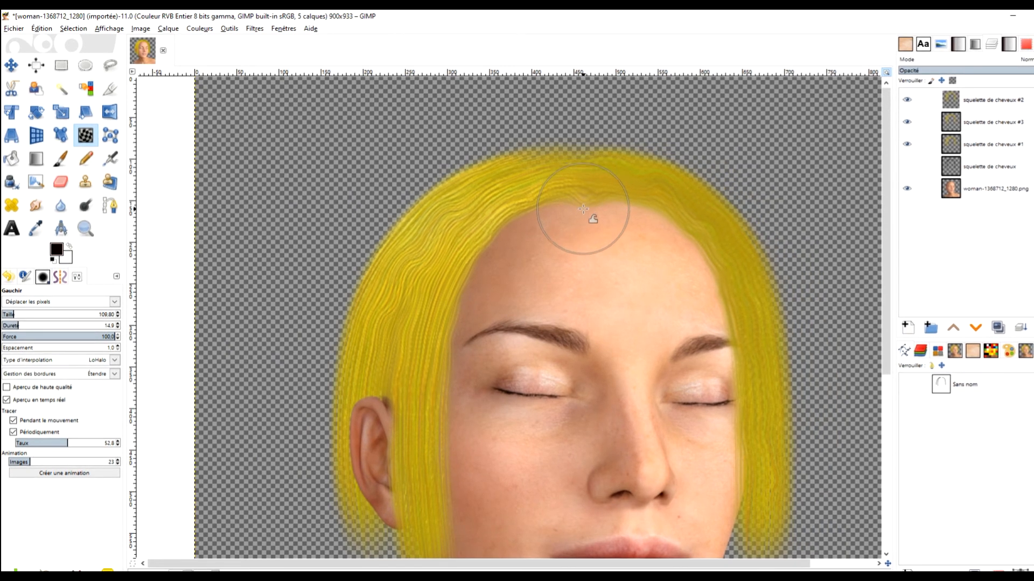
On the squelette de cheveux #3 layer, warp the hairline at mid-forehead and the strands above the visible ear.
{"action": "left_click", "coordinate": [988, 122]}
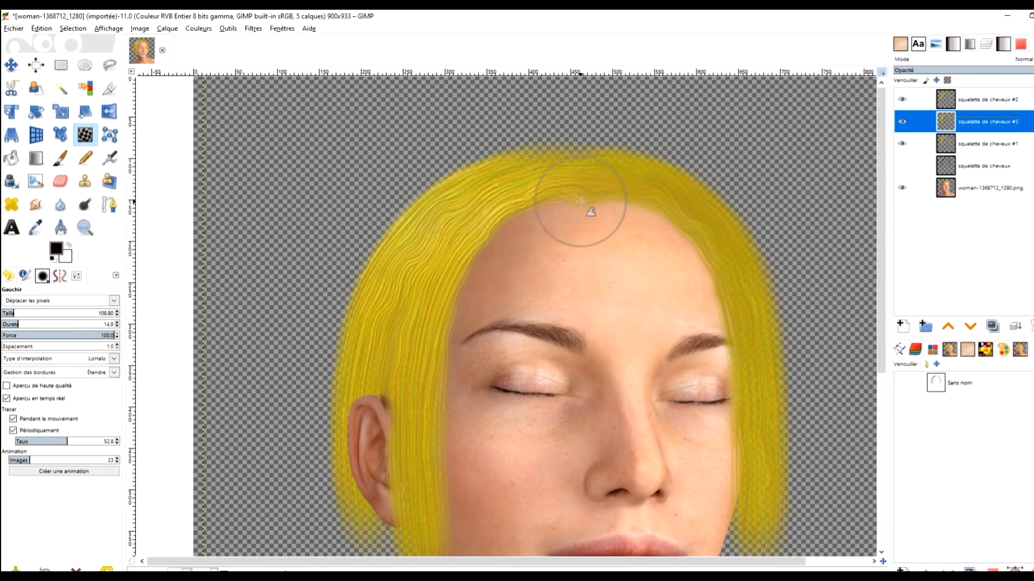
{"action": "left_click_drag", "start_coordinate": [581, 201], "coordinate": [583, 194]}
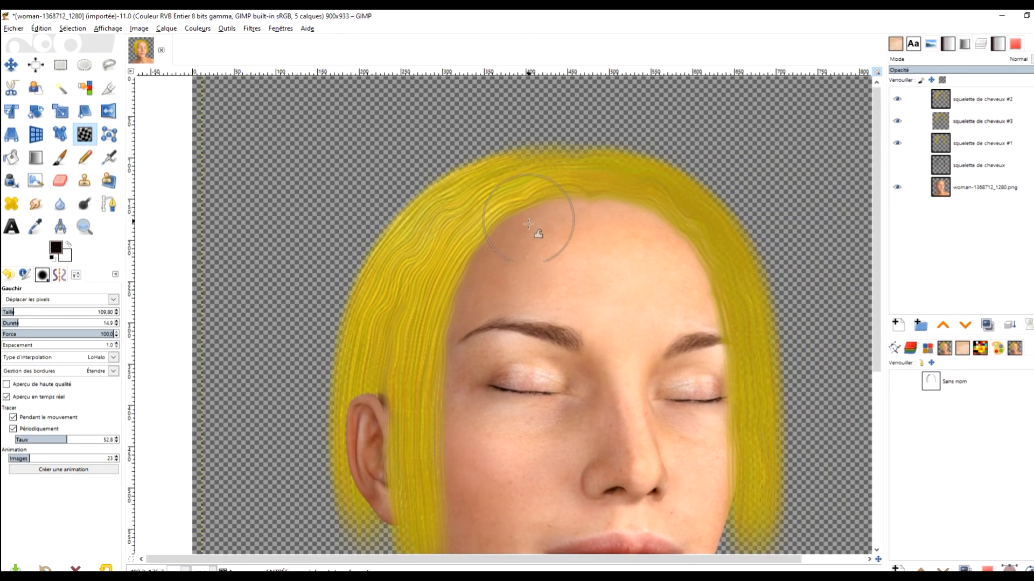
{"action": "scroll", "coordinate": [528, 224], "scroll_direction": "up", "scroll_amount": 1}
{"action": "scroll", "coordinate": [528, 224], "scroll_direction": "left", "scroll_amount": 2}
{"action": "left_click_drag", "start_coordinate": [447, 235], "coordinate": [452, 243]}
{"action": "left_click_drag", "start_coordinate": [402, 299], "coordinate": [406, 300]}
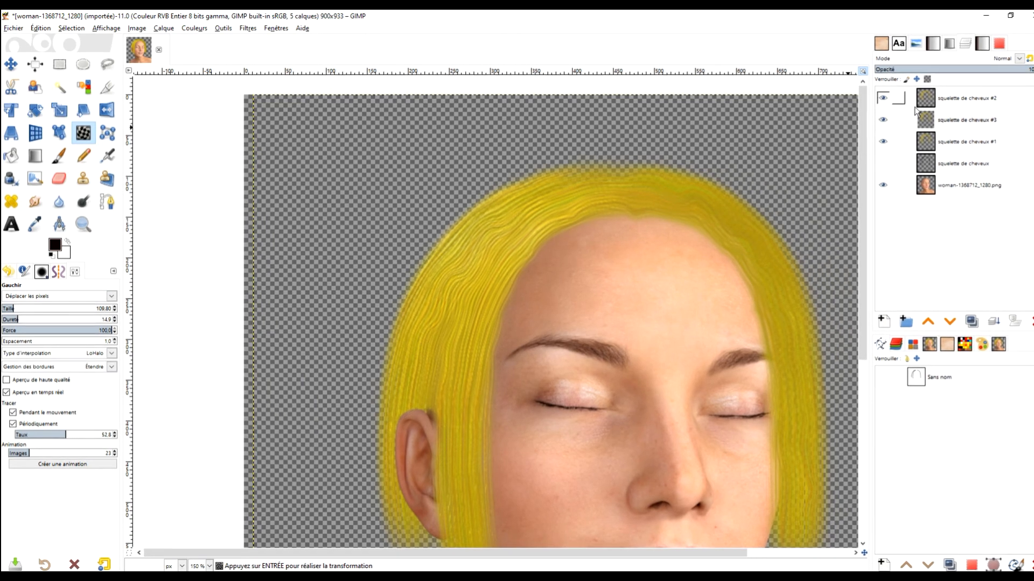
Hide the woman portrait layer and merge the three visible hair layers into one.
{"action": "scroll", "coordinate": [469, 334], "scroll_direction": "down", "scroll_amount": 2}
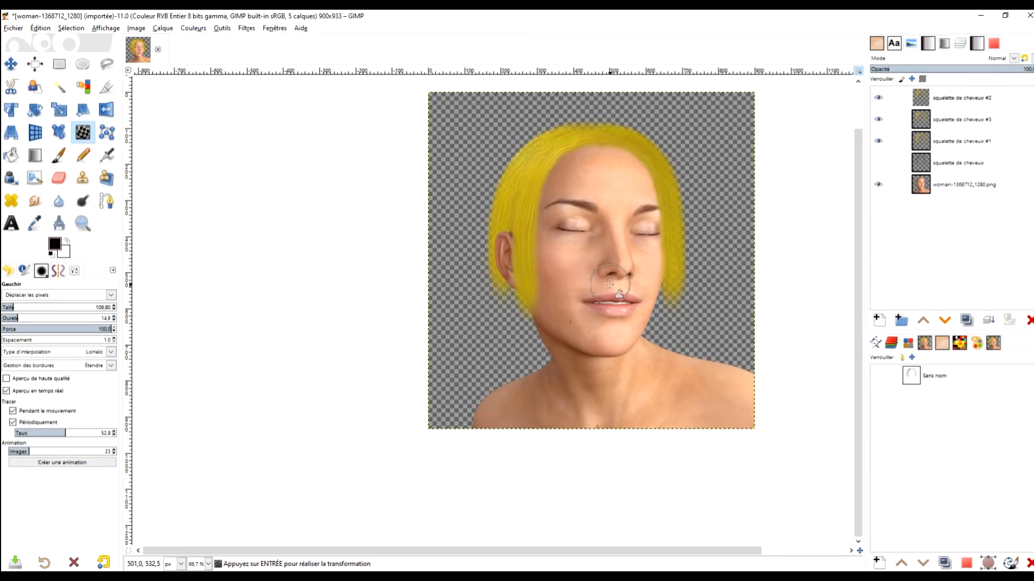
{"action": "scroll", "coordinate": [608, 284], "scroll_direction": "up", "scroll_amount": 3}
{"action": "scroll", "coordinate": [619, 197], "scroll_direction": "down", "scroll_amount": 1}
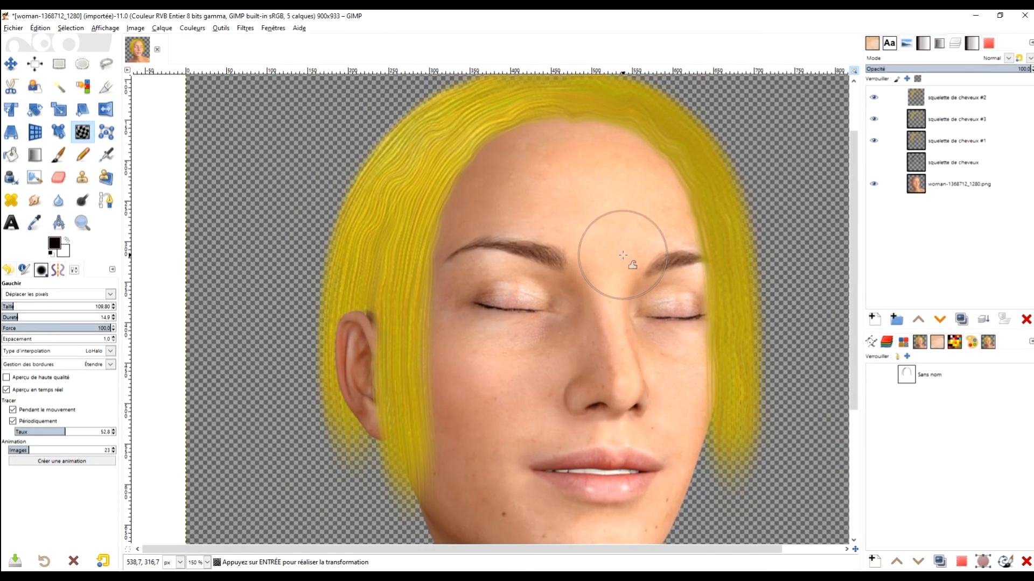
{"action": "scroll", "coordinate": [623, 256], "scroll_direction": "down", "scroll_amount": 2}
{"action": "left_click", "coordinate": [947, 98]}
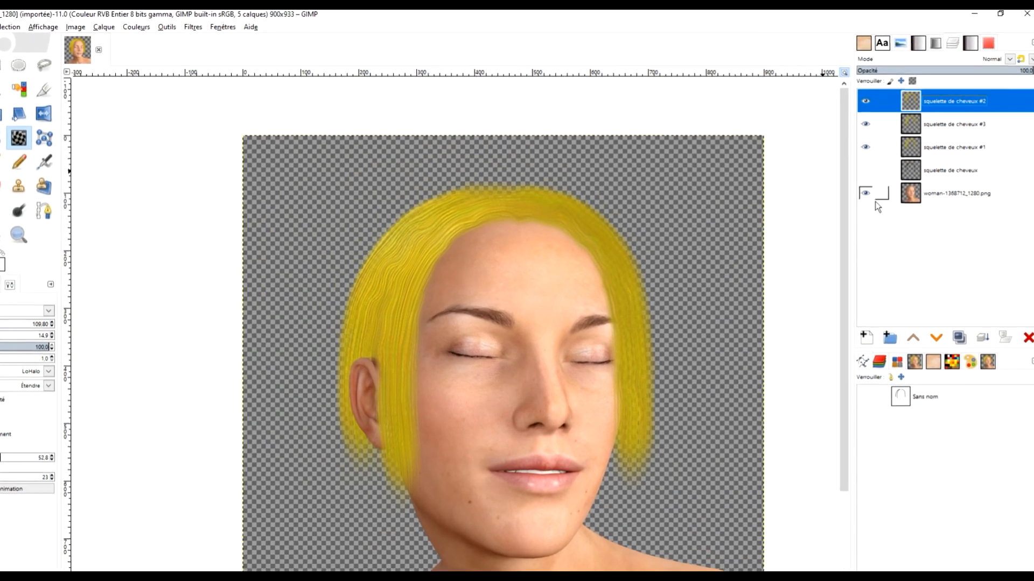
{"action": "left_click", "coordinate": [858, 210]}
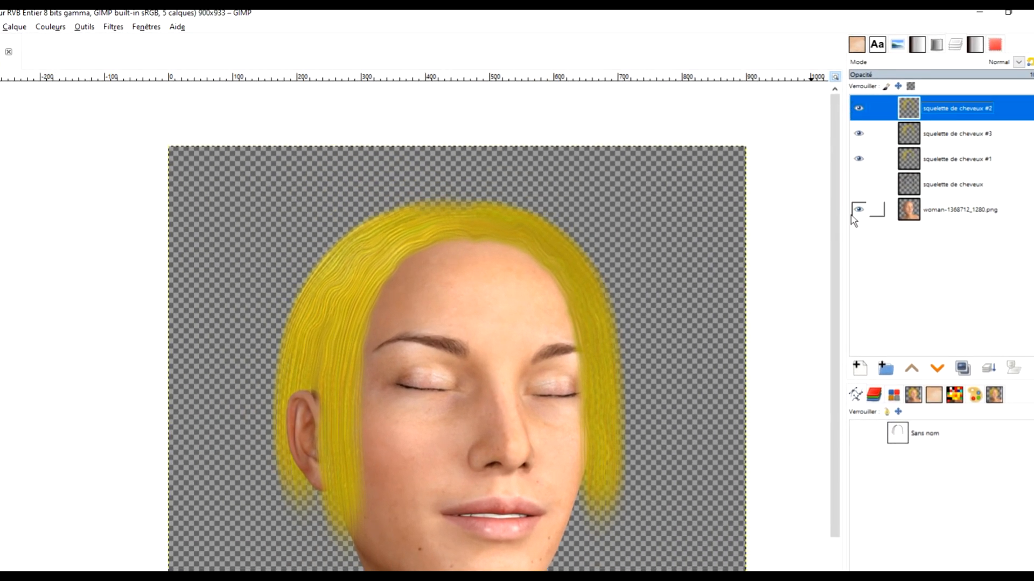
{"action": "right_click", "coordinate": [943, 111]}
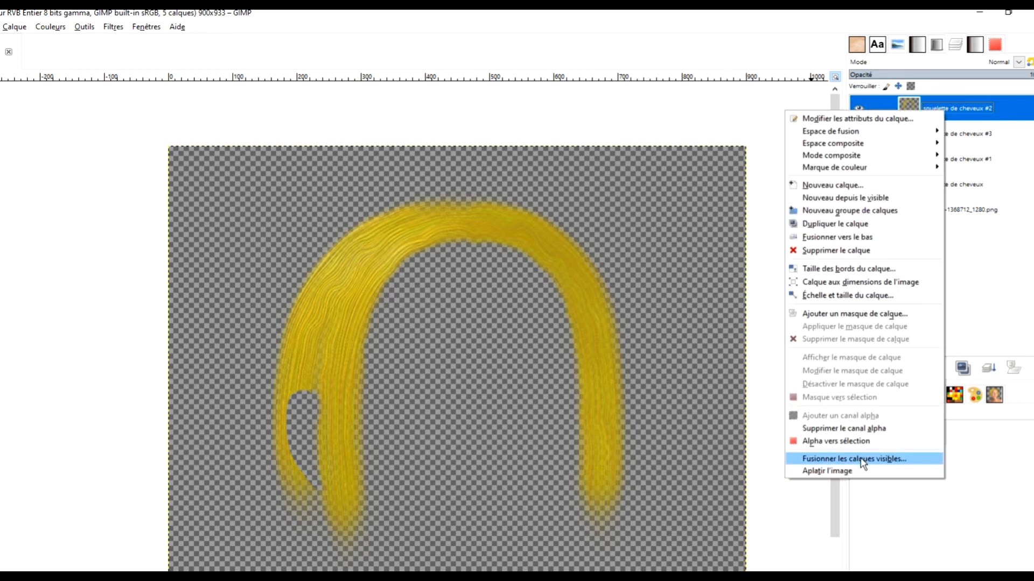
{"action": "left_click", "coordinate": [863, 460]}
{"action": "left_click", "coordinate": [872, 545]}
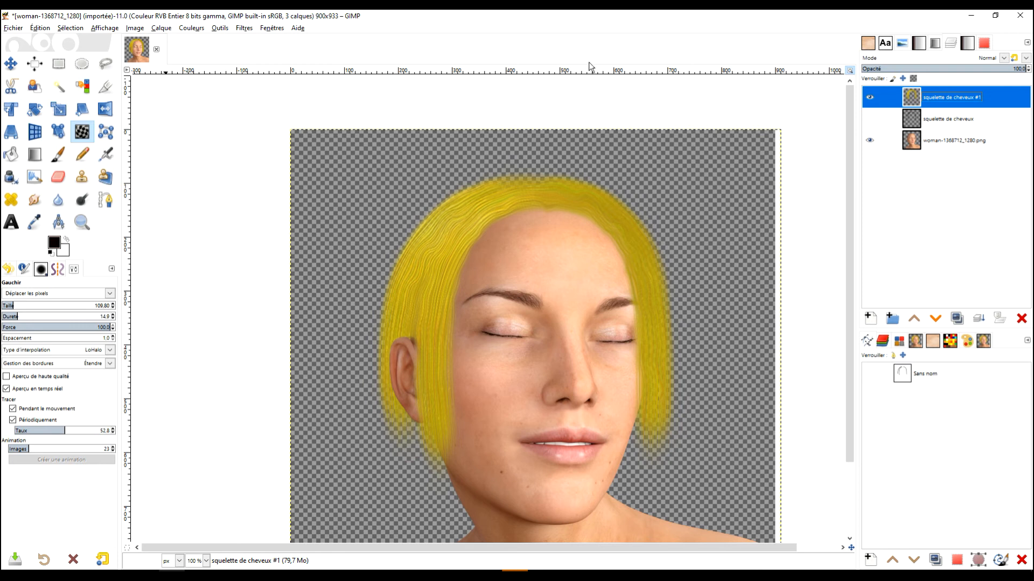
Rename the merged hair layer as cheveux.
{"action": "double_click", "coordinate": [942, 95]}
{"action": "type", "text": "chev"}
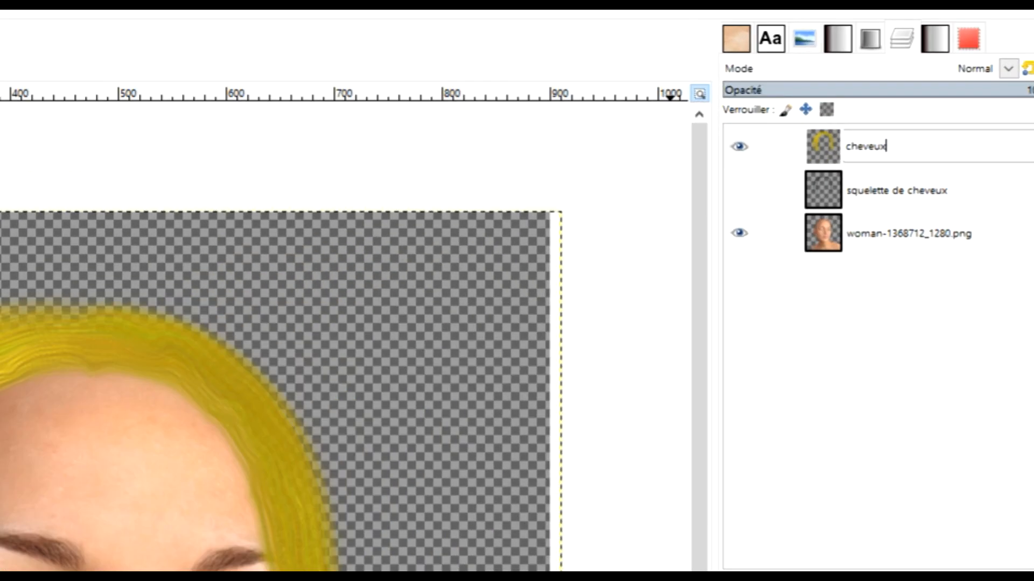
{"action": "type", "text": "eux"}
{"action": "key", "text": "Return"}
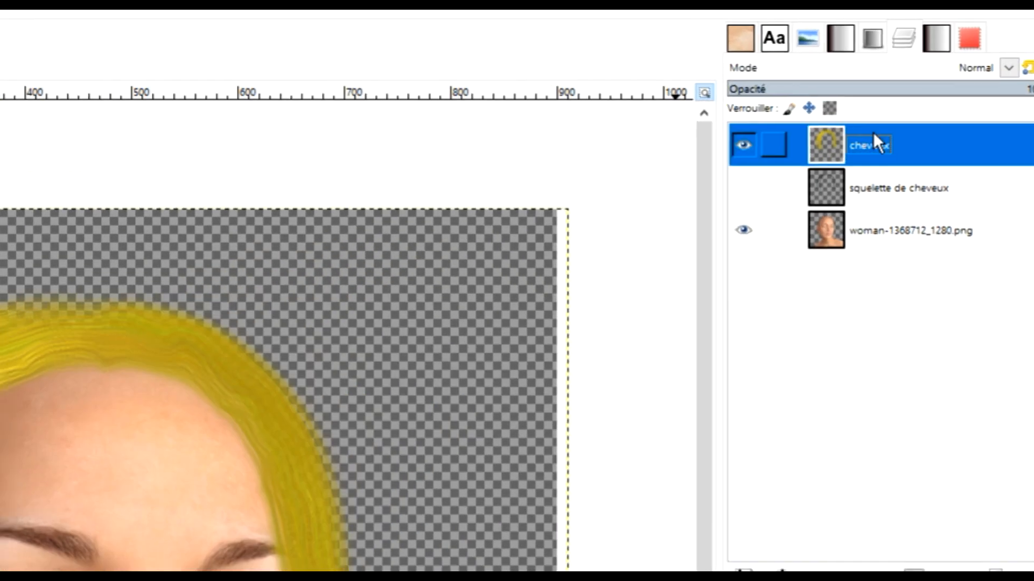
Start a Hue-Chroma adjustment on the cheveux layer and lower its lightness to -73.41.
{"action": "left_click", "coordinate": [191, 28]}
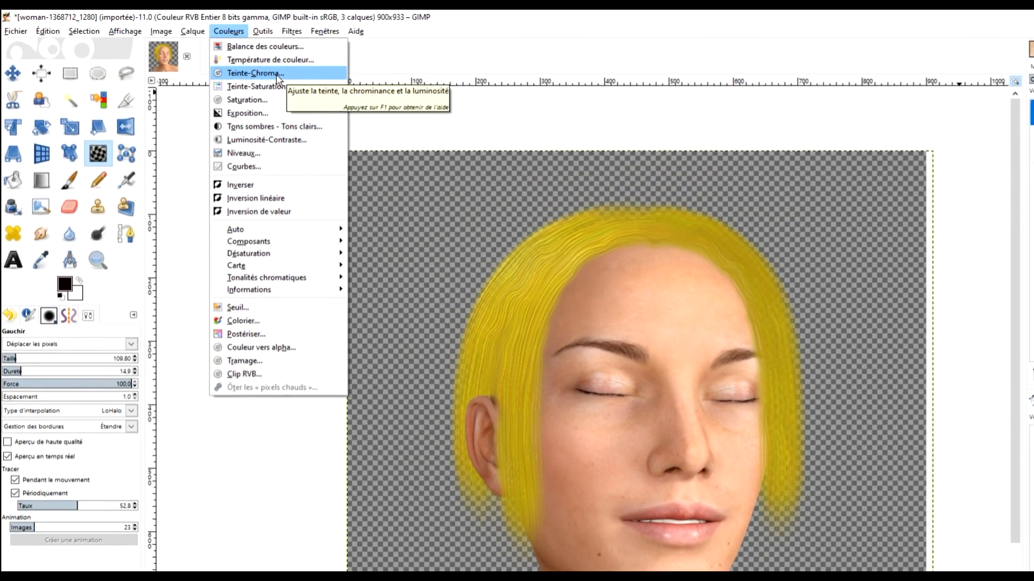
{"action": "left_click", "coordinate": [277, 76]}
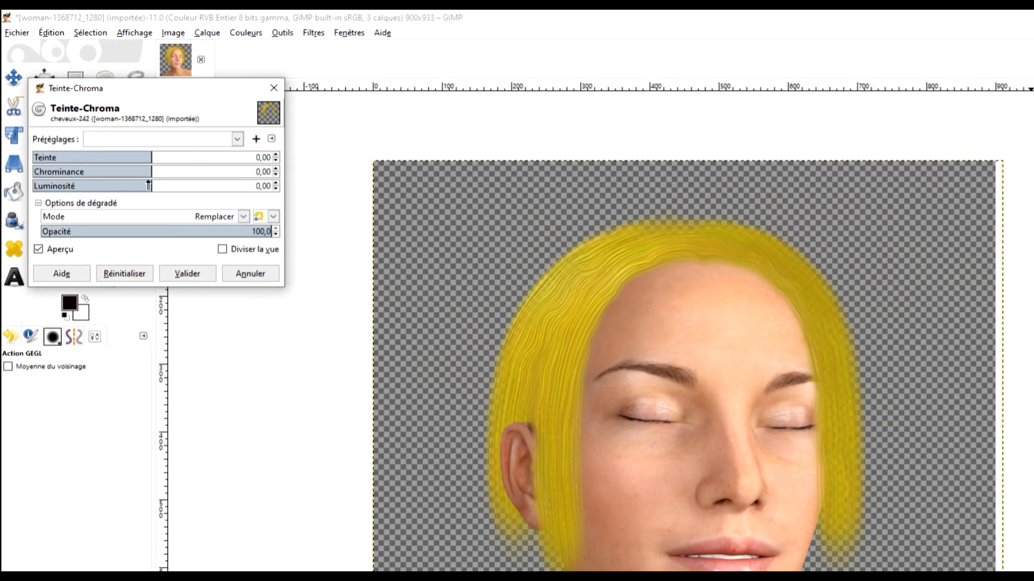
{"action": "left_click_drag", "start_coordinate": [149, 186], "coordinate": [65, 192]}
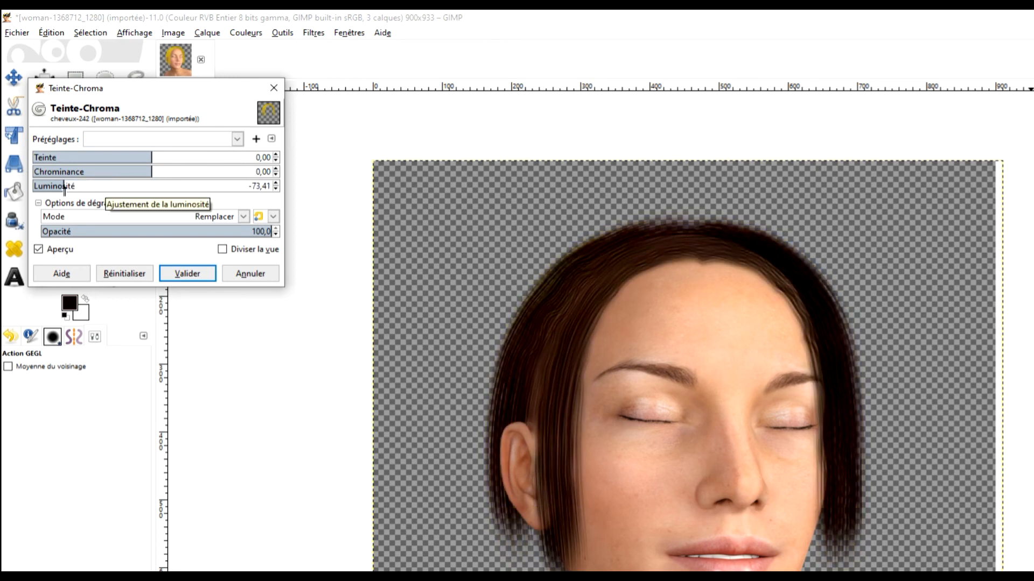
Try negative and positive hue shifts on the darkened hair, and reset the Hue-Chroma values.
{"action": "scroll", "coordinate": [721, 371], "scroll_direction": "up", "scroll_amount": 1}
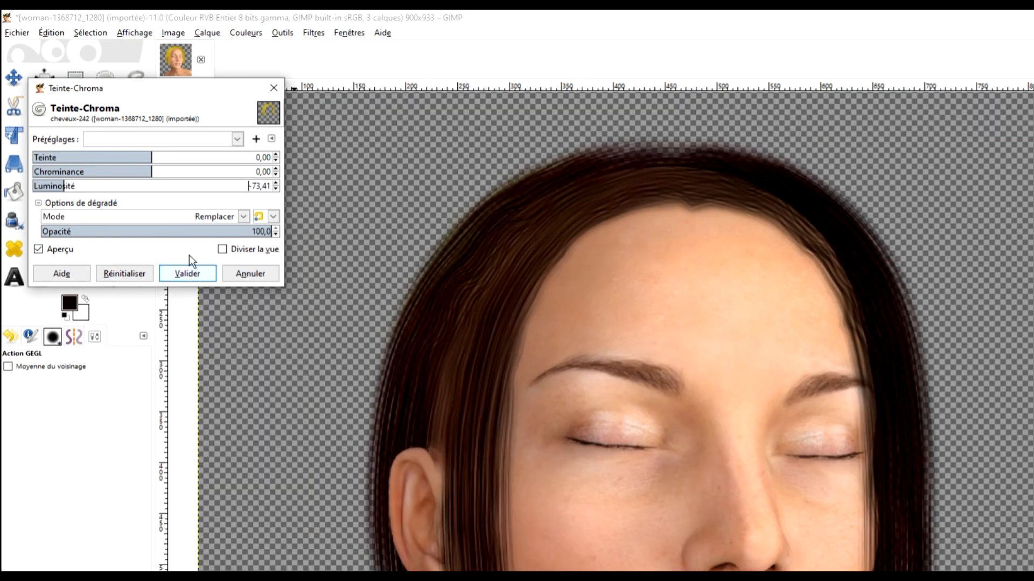
{"action": "left_click_drag", "start_coordinate": [128, 158], "coordinate": [120, 160]}
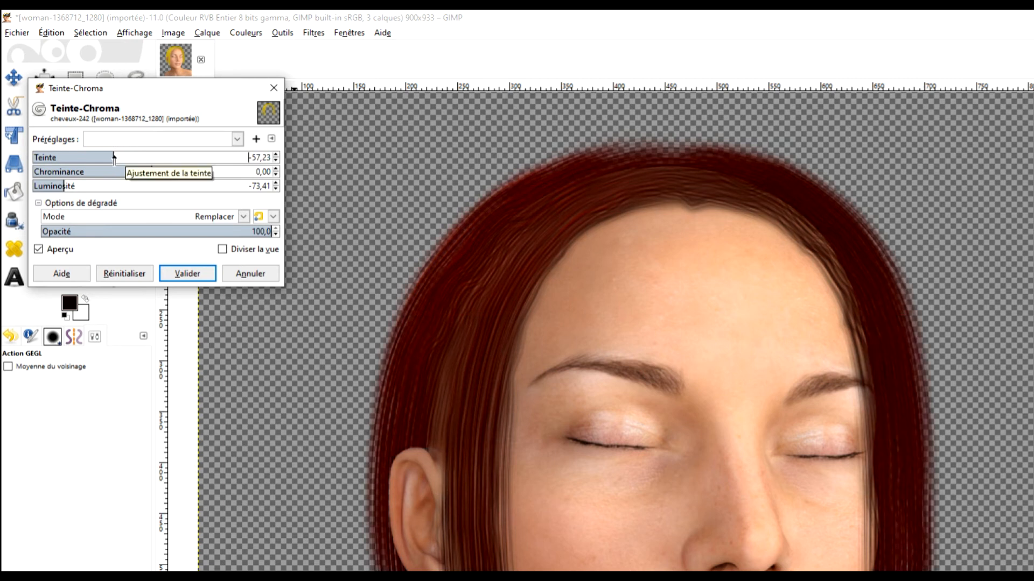
{"action": "left_click_drag", "start_coordinate": [170, 161], "coordinate": [173, 160]}
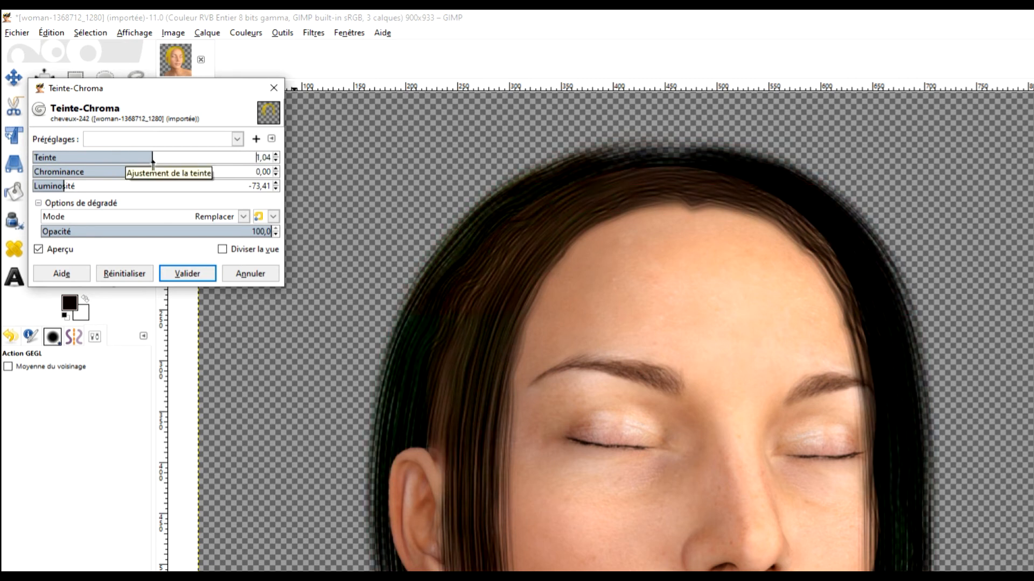
{"action": "left_click", "coordinate": [125, 274]}
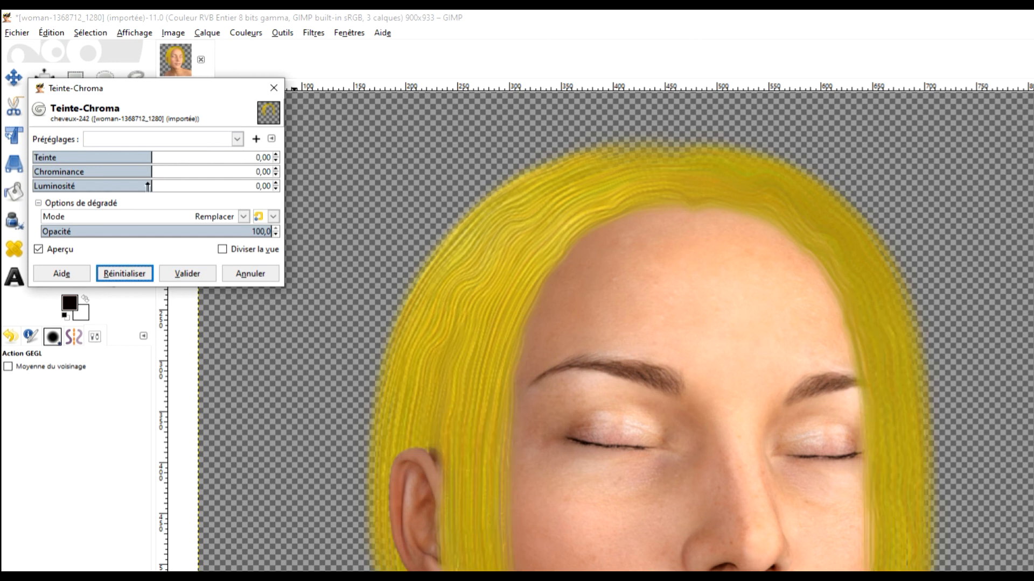
Set the hair's Hue-Chroma lightness to -67.05 and apply the adjustment.
{"action": "left_click", "coordinate": [75, 186]}
{"action": "left_click_drag", "start_coordinate": [75, 186], "coordinate": [72, 186]}
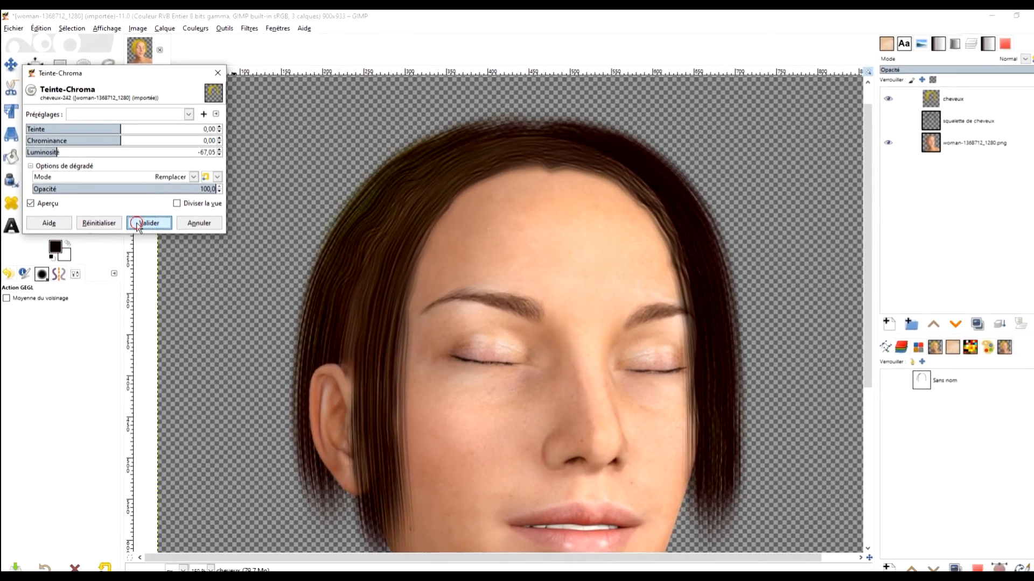
{"action": "left_click", "coordinate": [156, 232]}
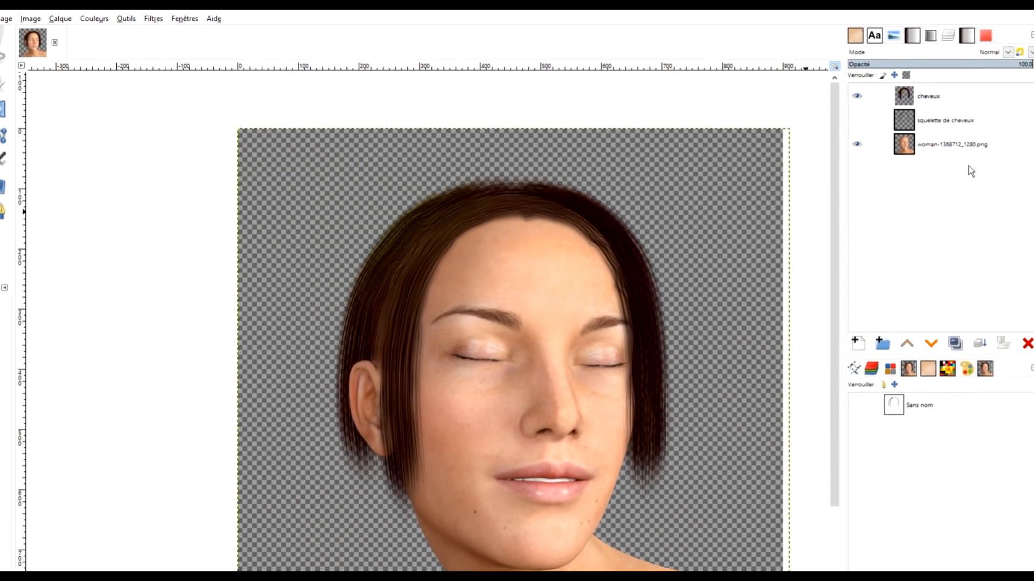
Duplicate the cheveux layer twice to make the hair denser.
{"action": "left_click", "coordinate": [934, 96]}
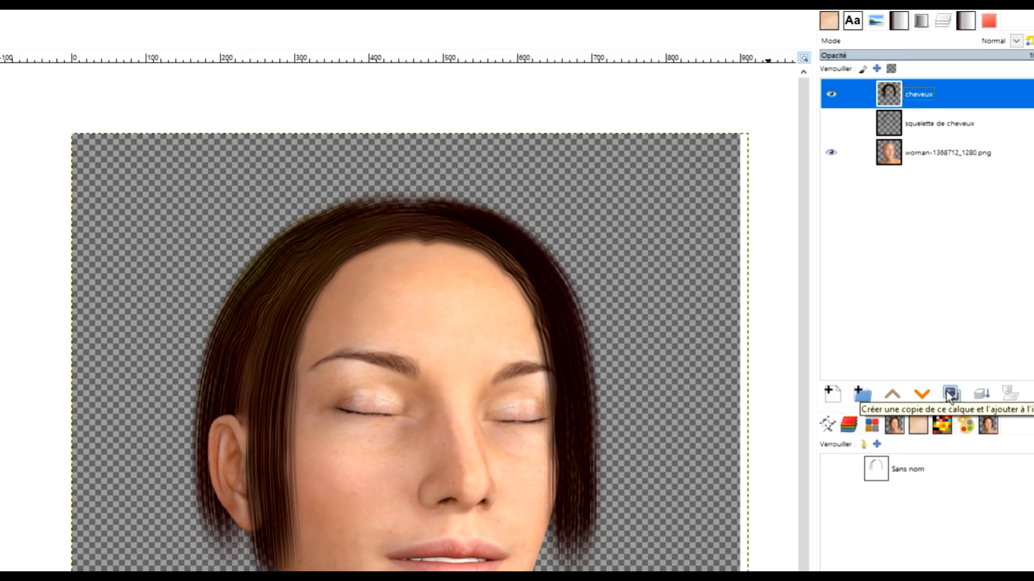
{"action": "left_click", "coordinate": [951, 371]}
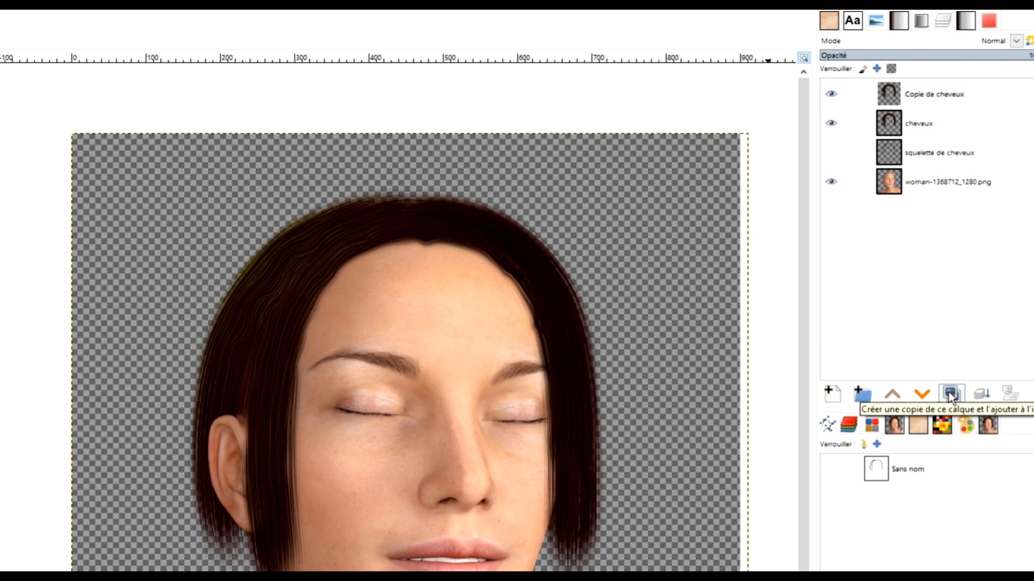
{"action": "left_click", "coordinate": [948, 392]}
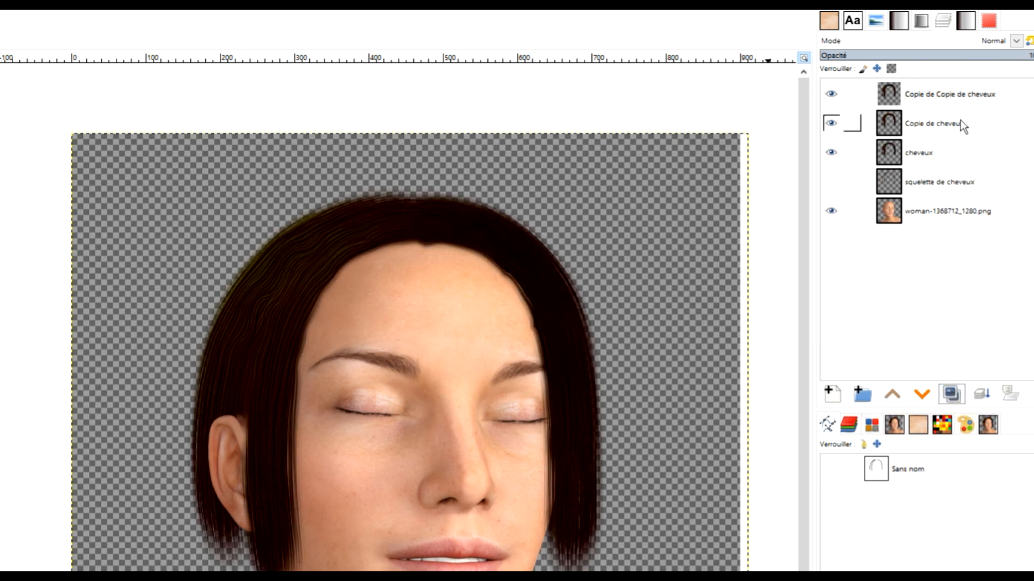
Select the Copie de cheveux layer and warp the strands just above the visible ear.
{"action": "left_click", "coordinate": [941, 123]}
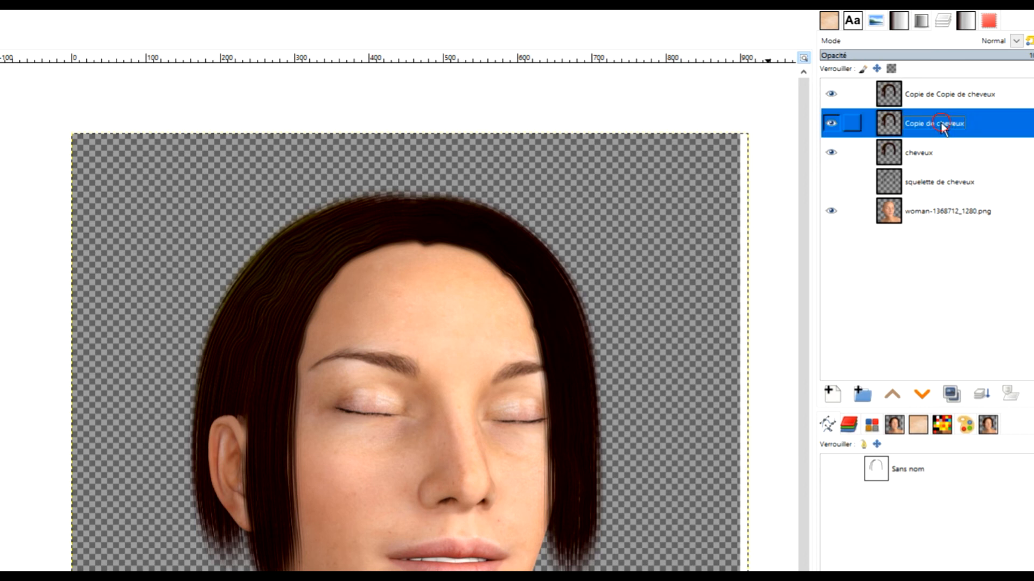
{"action": "left_click", "coordinate": [939, 94]}
{"action": "left_click", "coordinate": [947, 123]}
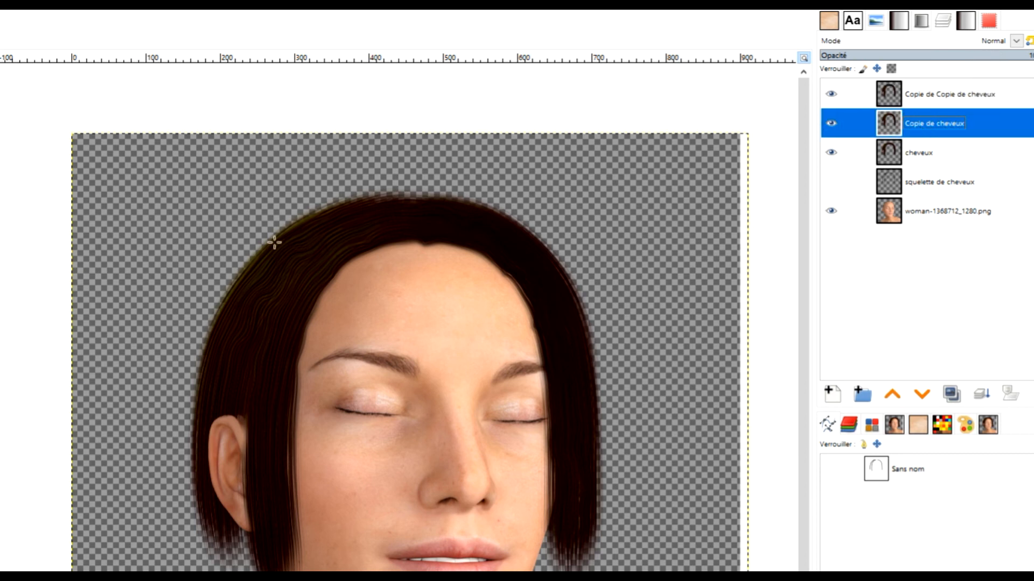
{"action": "left_click", "coordinate": [973, 95]}
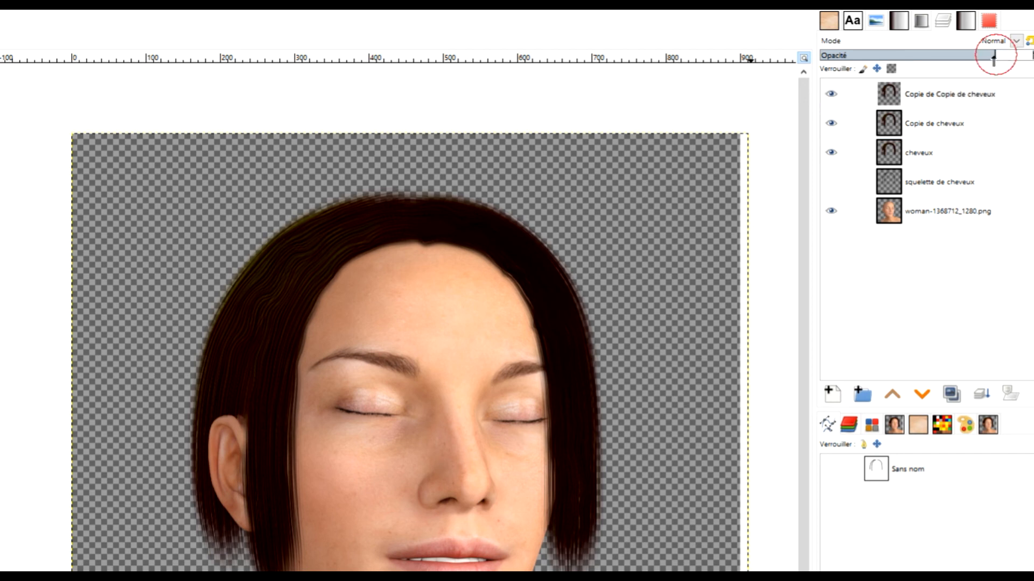
{"action": "left_click", "coordinate": [918, 123]}
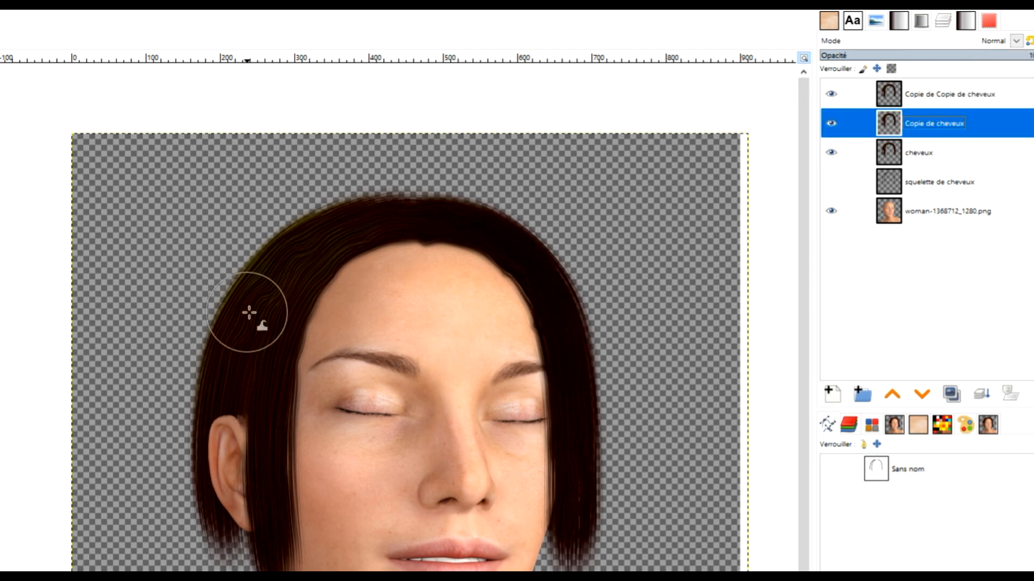
{"action": "left_click_drag", "start_coordinate": [270, 324], "coordinate": [275, 326]}
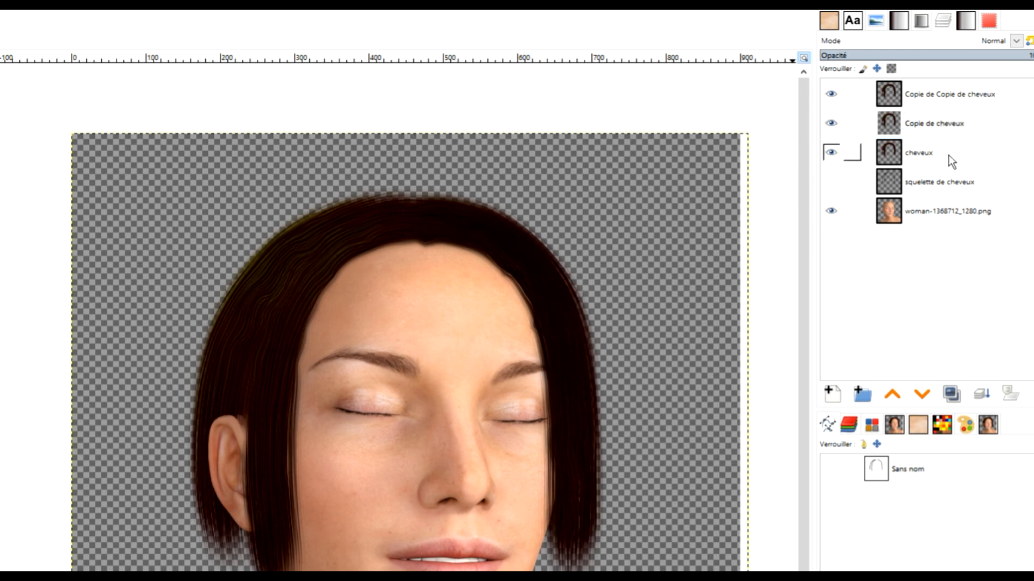
On the Copie de cheveux layer, warp the wavy strands and hairline along the ear-side temple in close-up.
{"action": "left_click", "coordinate": [963, 98]}
{"action": "left_click", "coordinate": [937, 118]}
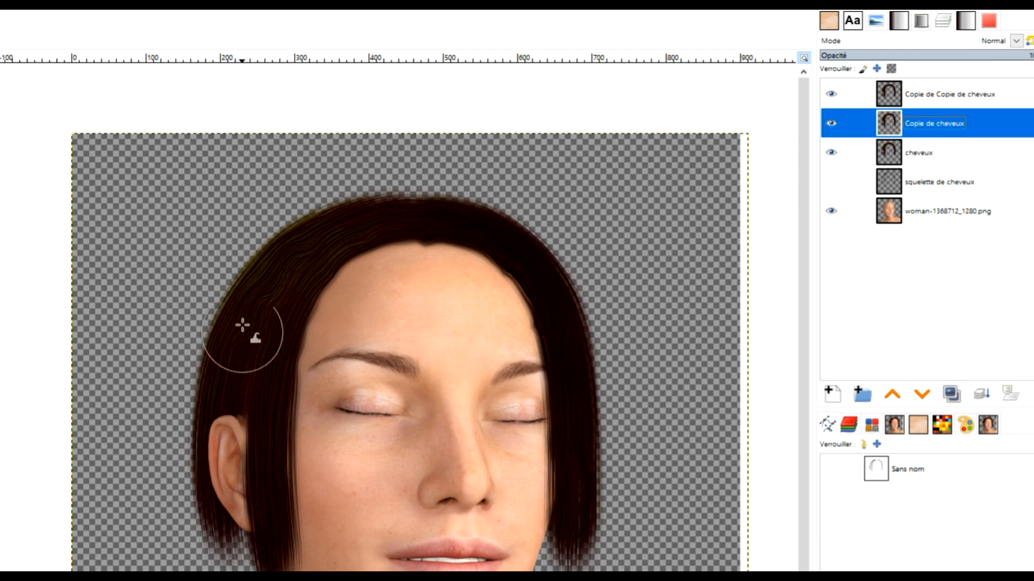
{"action": "scroll", "coordinate": [269, 307], "scroll_direction": "up", "scroll_amount": 4}
{"action": "mouse_move", "coordinate": [293, 262]}
{"action": "left_mouse_down"}
{"action": "mouse_move", "coordinate": [305, 280]}
{"action": "mouse_move", "coordinate": [348, 295]}
{"action": "left_mouse_up"}
{"action": "left_click_drag", "start_coordinate": [400, 414], "coordinate": [372, 350]}
{"action": "mouse_move", "coordinate": [280, 360]}
{"action": "left_mouse_down"}
{"action": "mouse_move", "coordinate": [326, 369]}
{"action": "mouse_move", "coordinate": [316, 370]}
{"action": "left_mouse_up"}
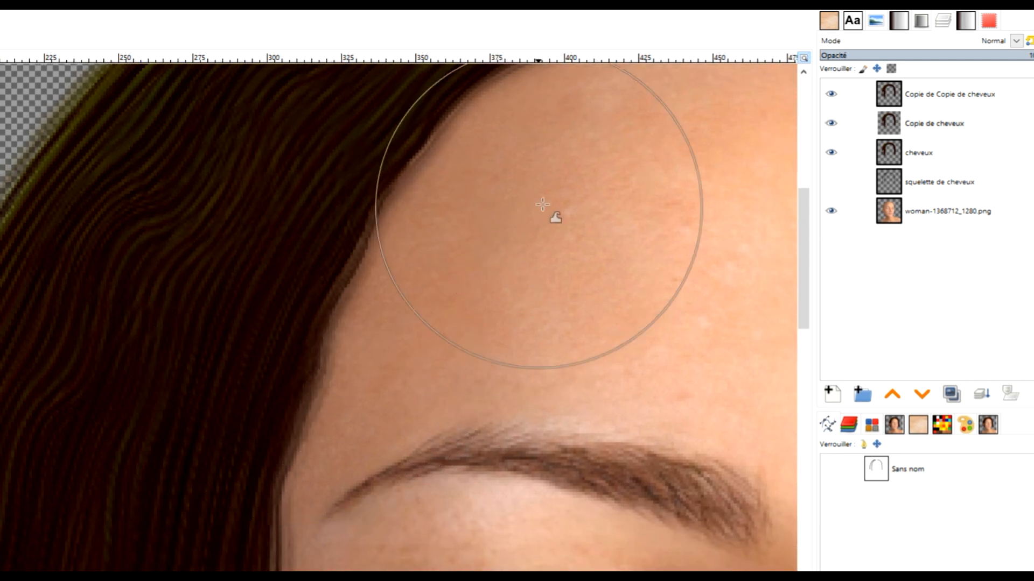
{"action": "scroll", "coordinate": [362, 358], "scroll_direction": "up", "scroll_amount": 5}
{"action": "scroll", "coordinate": [617, 377], "scroll_direction": "down", "scroll_amount": 2}
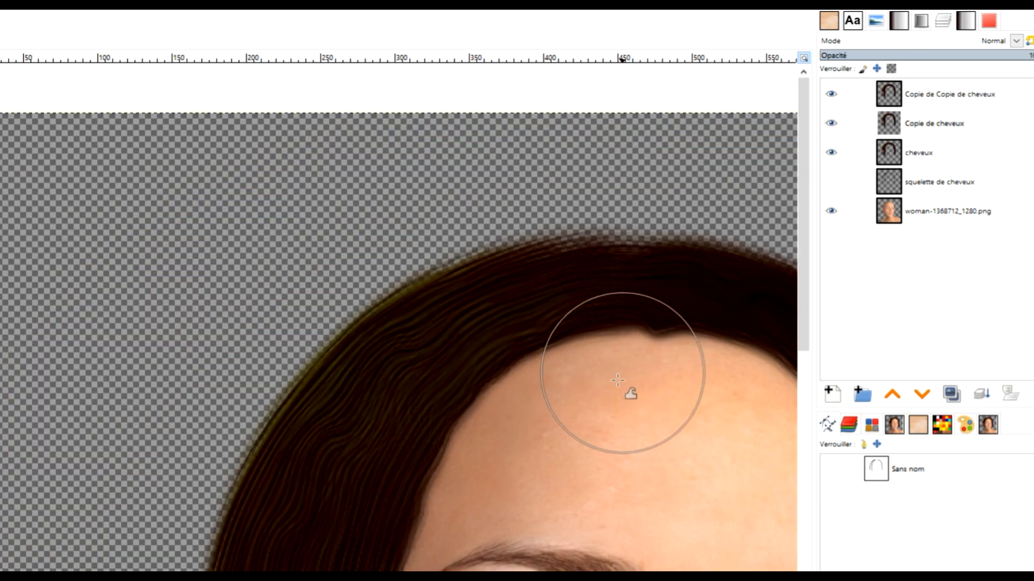
{"action": "left_click_drag", "start_coordinate": [583, 468], "coordinate": [547, 306]}
{"action": "scroll", "coordinate": [569, 324], "scroll_direction": "down", "scroll_amount": 1}
{"action": "left_click_drag", "start_coordinate": [563, 500], "coordinate": [430, 423]}
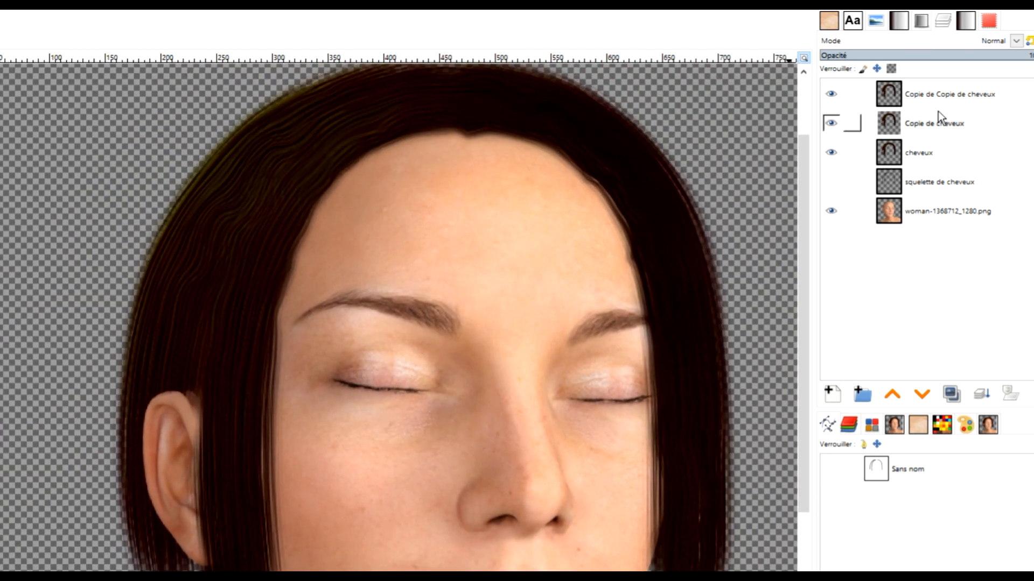
Hide the portrait layer and merge the three visible hair layers into one, expanded as necessary (Étendu autant que nécessaire).
{"action": "left_click", "coordinate": [947, 94]}
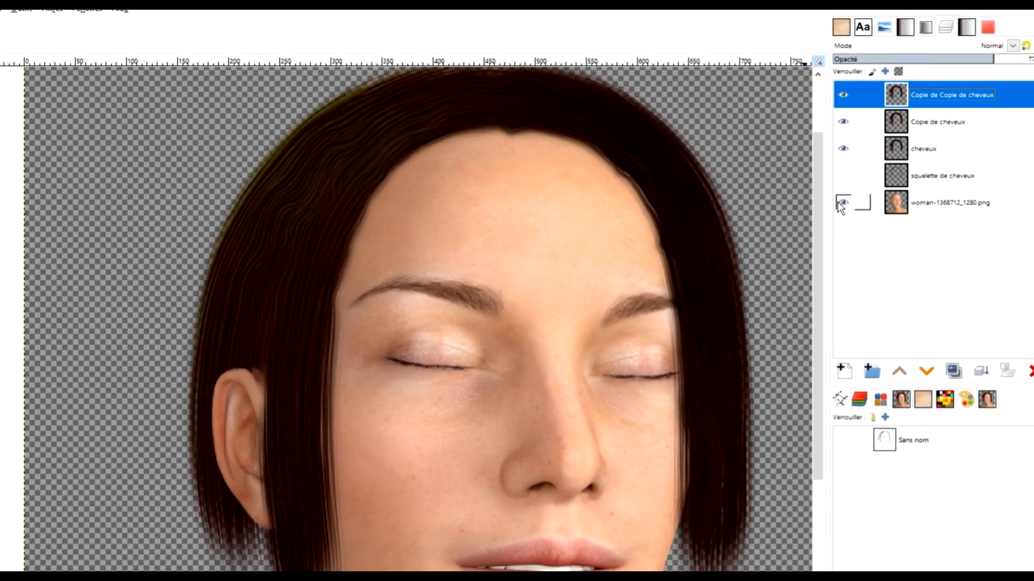
{"action": "scroll", "coordinate": [627, 223], "scroll_direction": "down", "scroll_amount": 1}
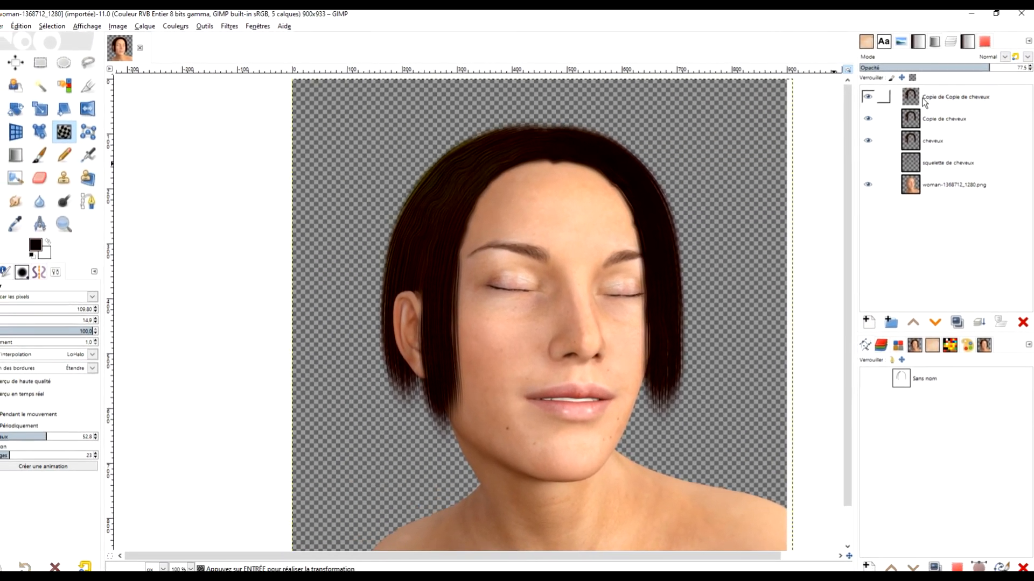
{"action": "right_click", "coordinate": [909, 98]}
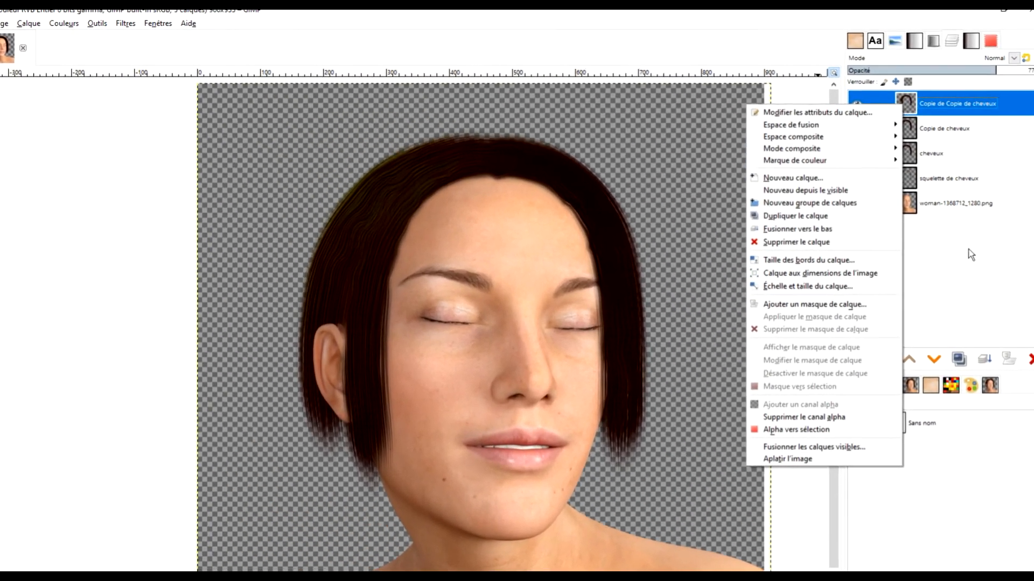
{"action": "left_click", "coordinate": [968, 250]}
{"action": "left_click", "coordinate": [857, 203]}
{"action": "right_click", "coordinate": [902, 101]}
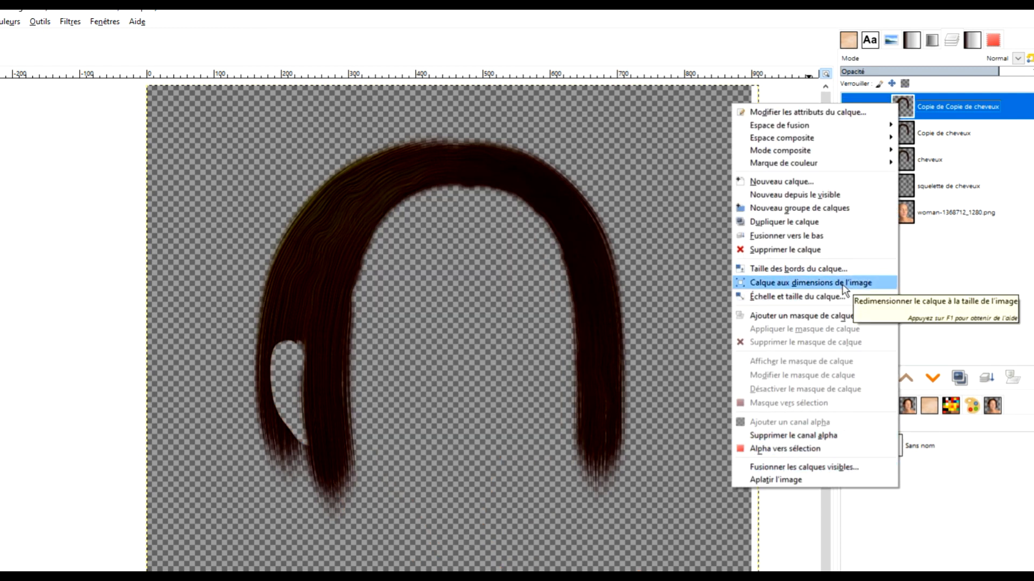
{"action": "left_click", "coordinate": [840, 468]}
{"action": "left_click", "coordinate": [841, 556]}
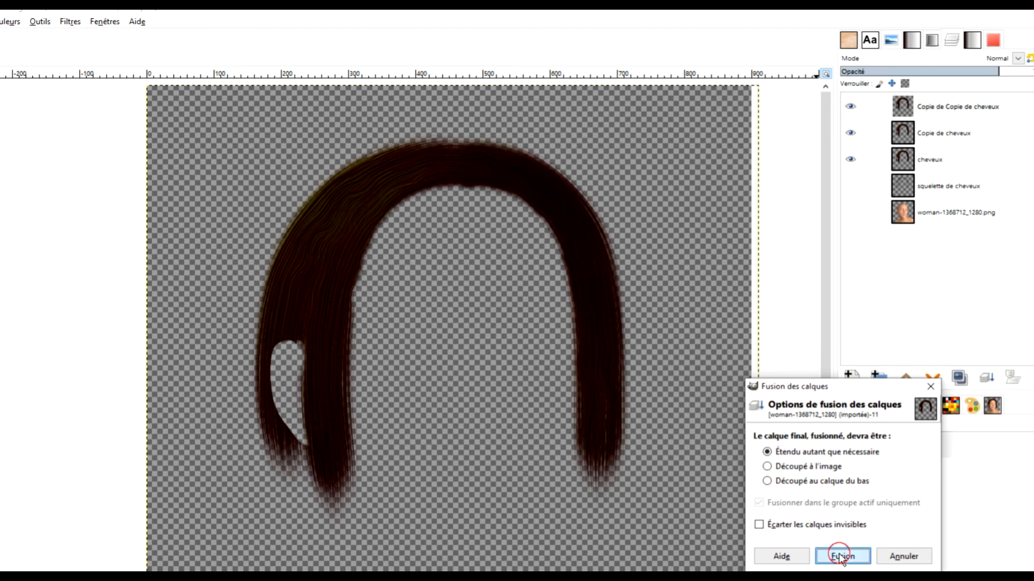
Show the portrait layer again and delete the old squelette de cheveux layer.
{"action": "left_click", "coordinate": [850, 165]}
{"action": "left_click", "coordinate": [930, 135]}
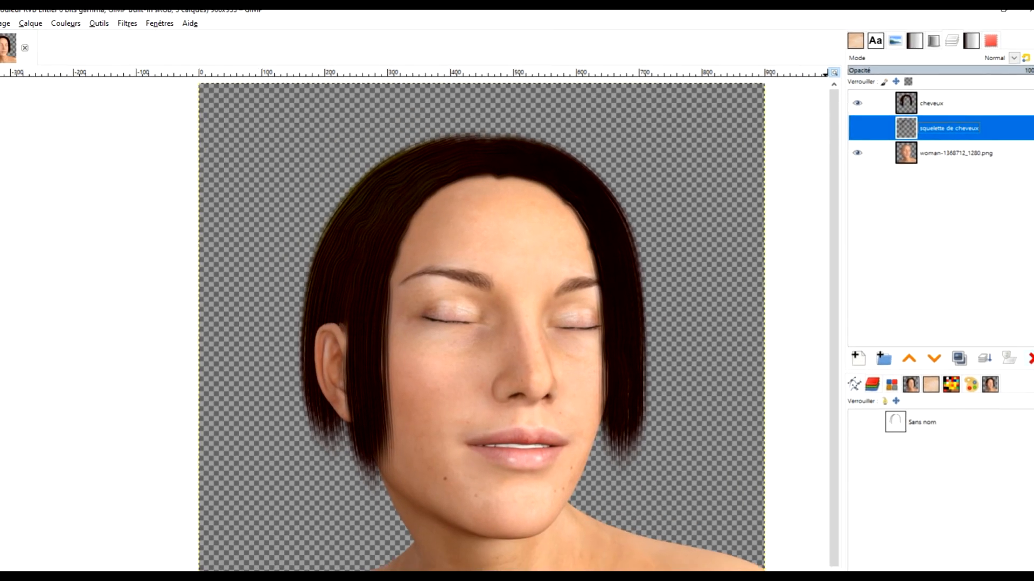
{"action": "left_click", "coordinate": [1024, 328]}
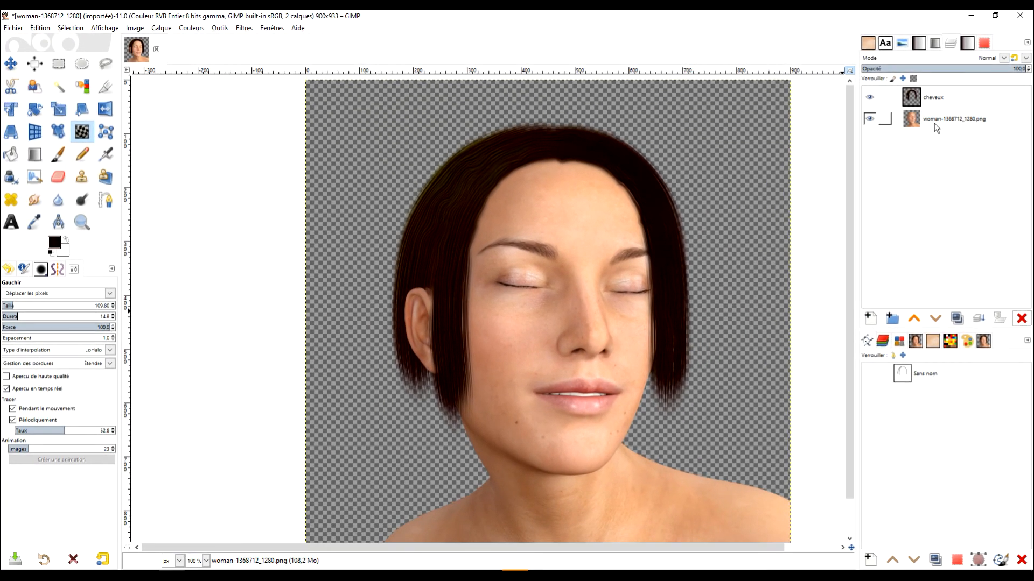
Create a new 900 × 933 px layer filled with white (Blanc) and place it beneath the portrait as the background.
{"action": "left_click", "coordinate": [936, 127]}
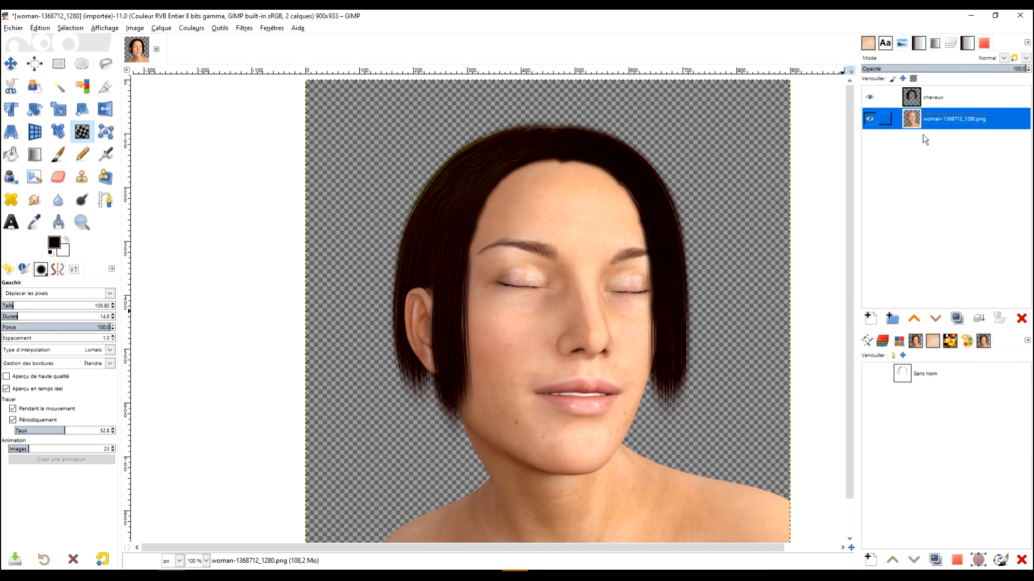
{"action": "left_click", "coordinate": [871, 318]}
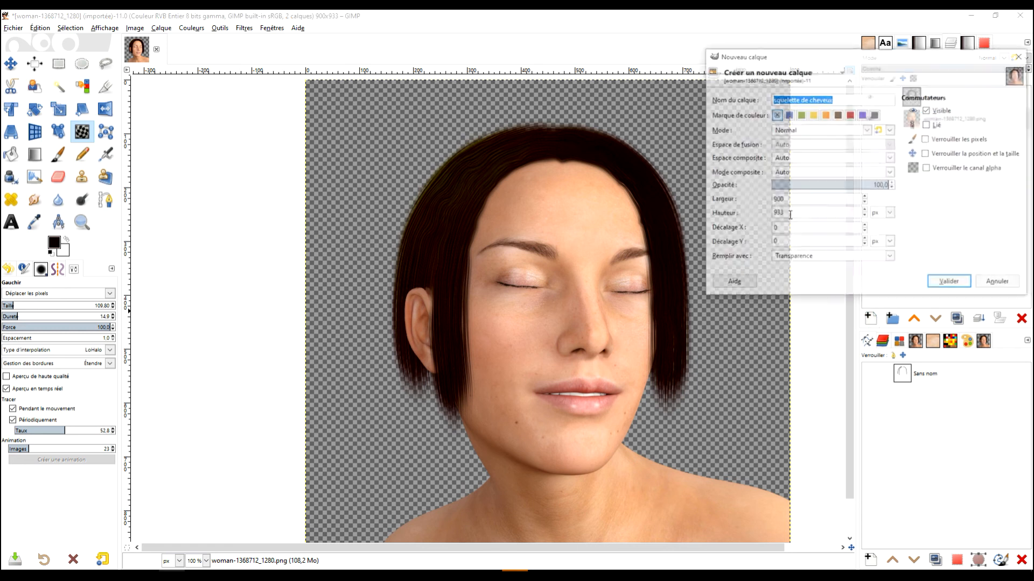
{"action": "left_click", "coordinate": [845, 261]}
{"action": "left_click", "coordinate": [813, 298]}
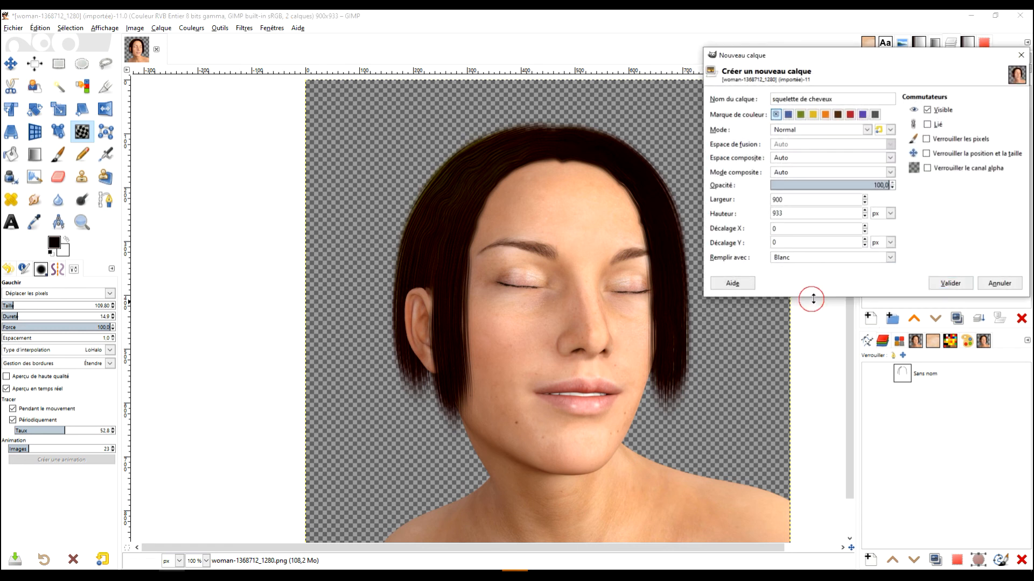
{"action": "left_click", "coordinate": [951, 283]}
{"action": "left_click_drag", "start_coordinate": [948, 119], "coordinate": [1012, 133]}
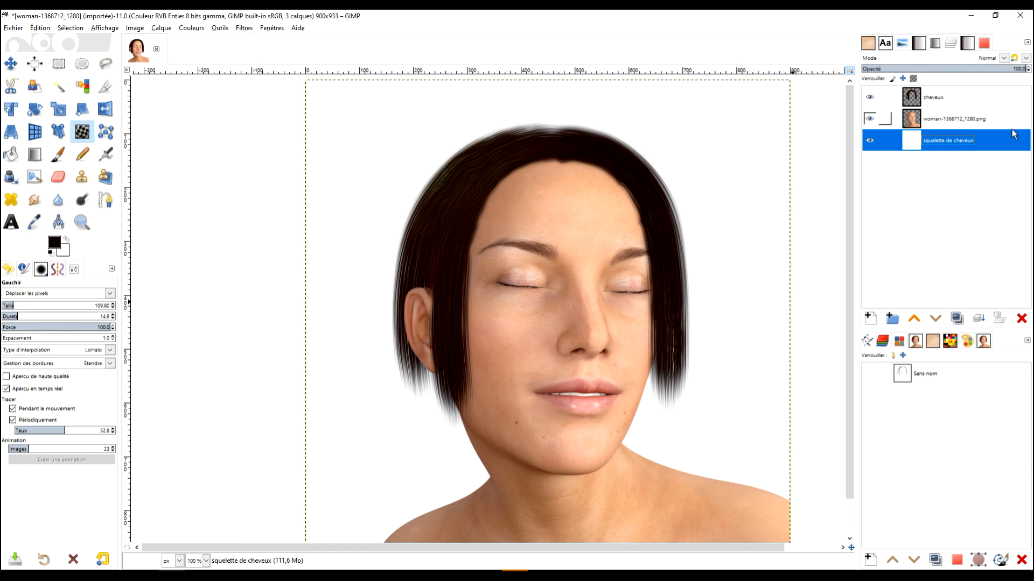
On the cheveux layer, warp the outer hair edge along the crown with Déplacer les pixels to smooth its contour.
{"action": "scroll", "coordinate": [720, 254], "scroll_direction": "down", "scroll_amount": 2}
{"action": "scroll", "coordinate": [632, 251], "scroll_direction": "up", "scroll_amount": 3}
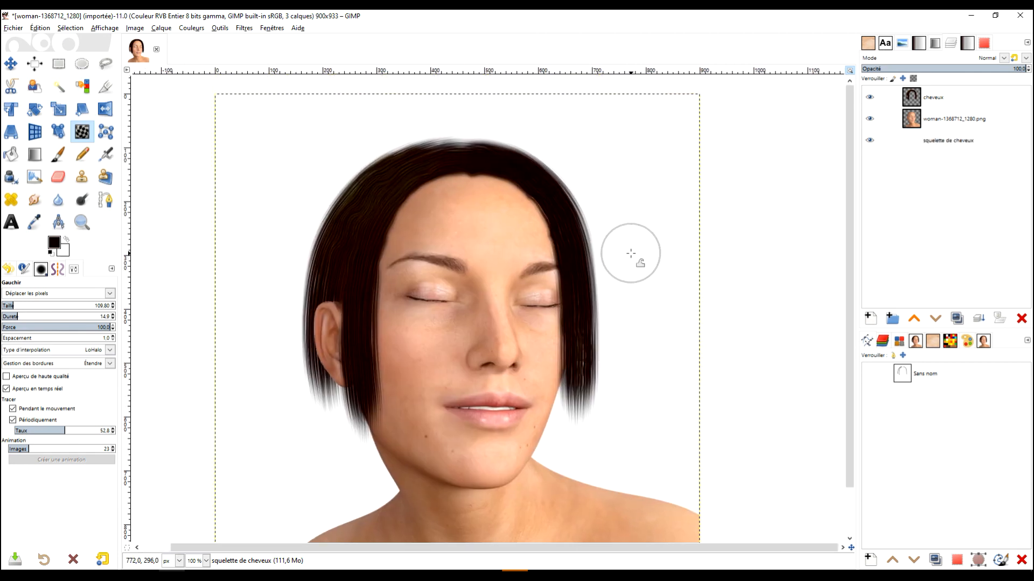
{"action": "scroll", "coordinate": [631, 253], "scroll_direction": "down", "scroll_amount": 1}
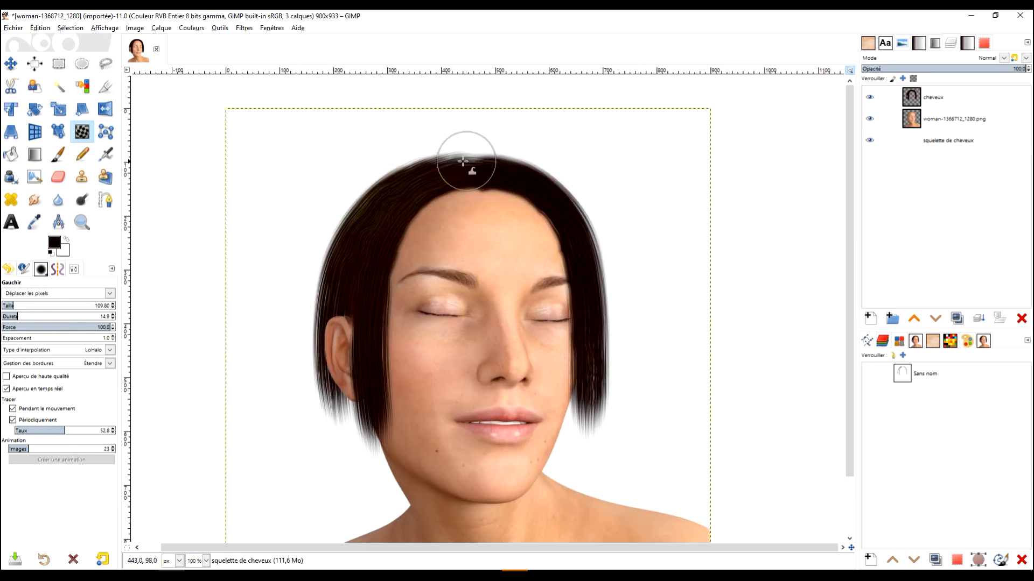
{"action": "scroll", "coordinate": [446, 153], "scroll_direction": "up", "scroll_amount": 1}
{"action": "left_click", "coordinate": [947, 140]}
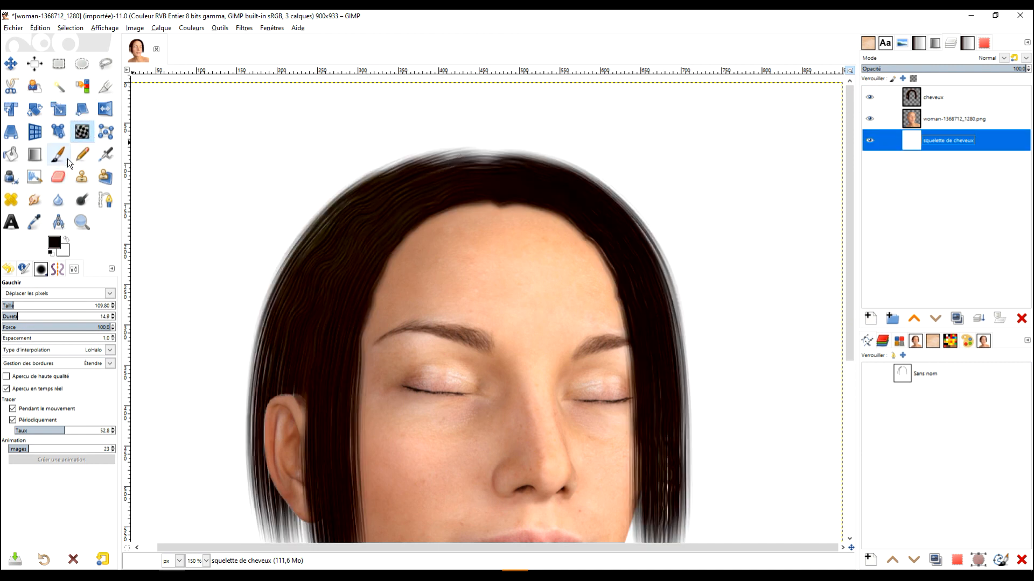
{"action": "left_click", "coordinate": [944, 103]}
{"action": "scroll", "coordinate": [466, 164], "scroll_direction": "up", "scroll_amount": 2}
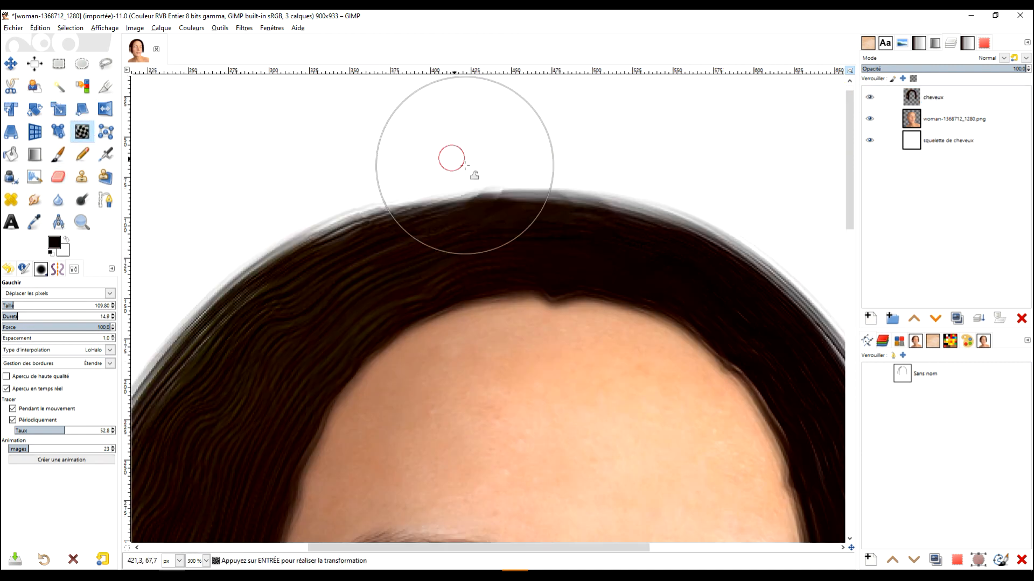
{"action": "mouse_move", "coordinate": [466, 164]}
{"action": "left_mouse_down"}
{"action": "mouse_move", "coordinate": [569, 162]}
{"action": "mouse_move", "coordinate": [607, 178]}
{"action": "mouse_move", "coordinate": [612, 165]}
{"action": "mouse_move", "coordinate": [752, 226]}
{"action": "left_mouse_up"}
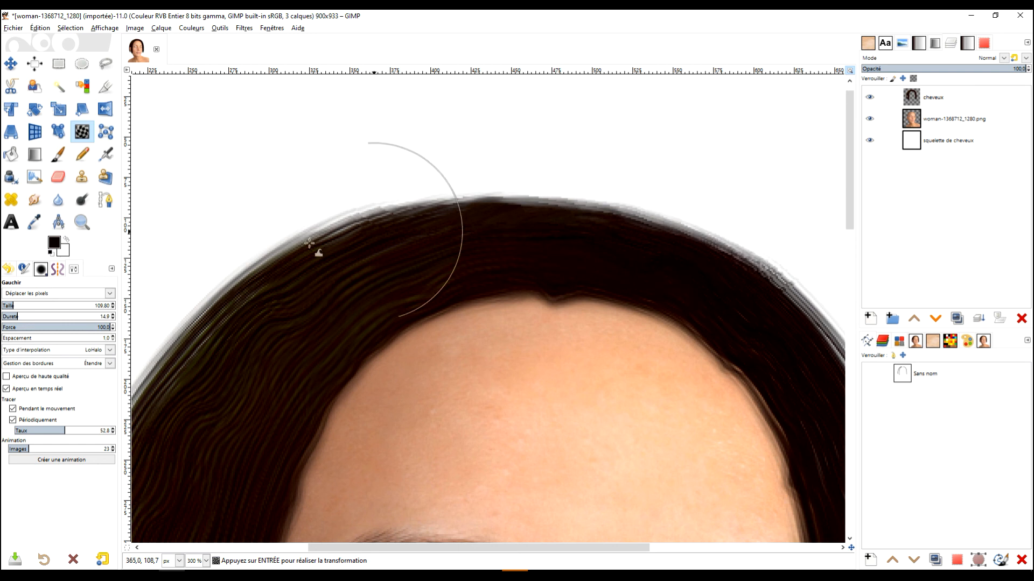
Set the warp behaviour to Tourbillon (sens horaire) and swirl the outer hair edge between the crown and the visible ear.
{"action": "left_click", "coordinate": [57, 295]}
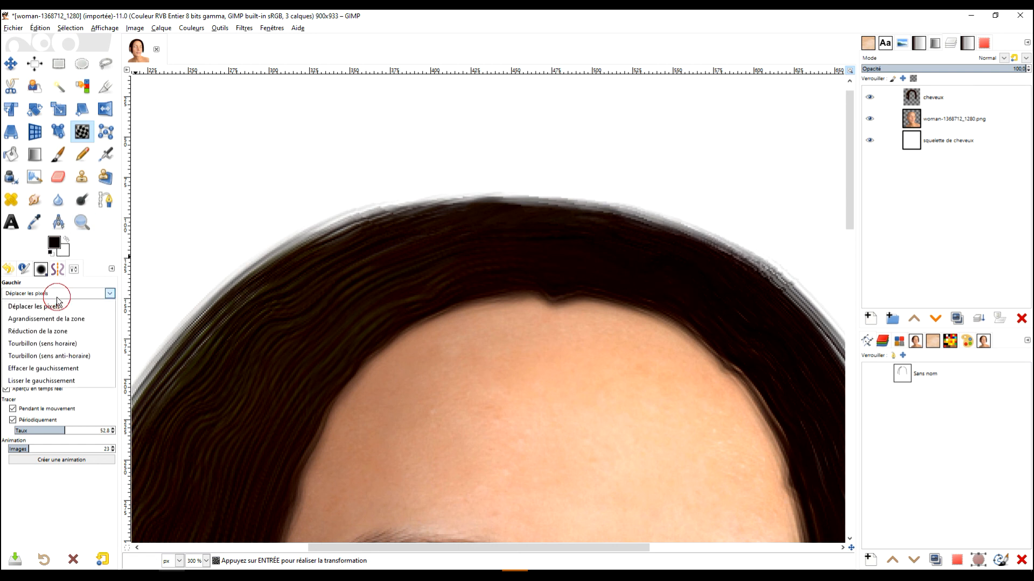
{"action": "left_click", "coordinate": [48, 344]}
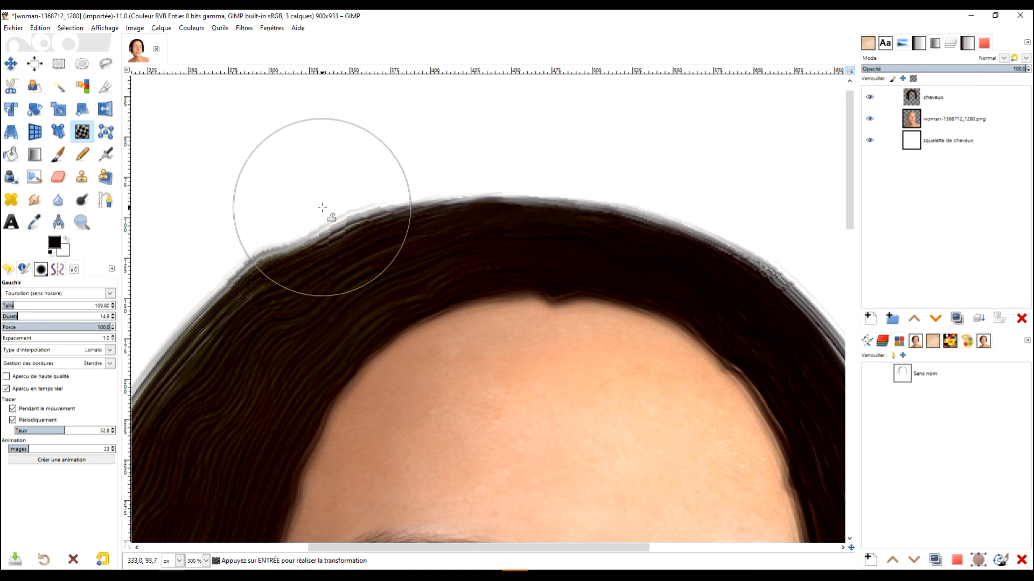
{"action": "key", "text": "1"}
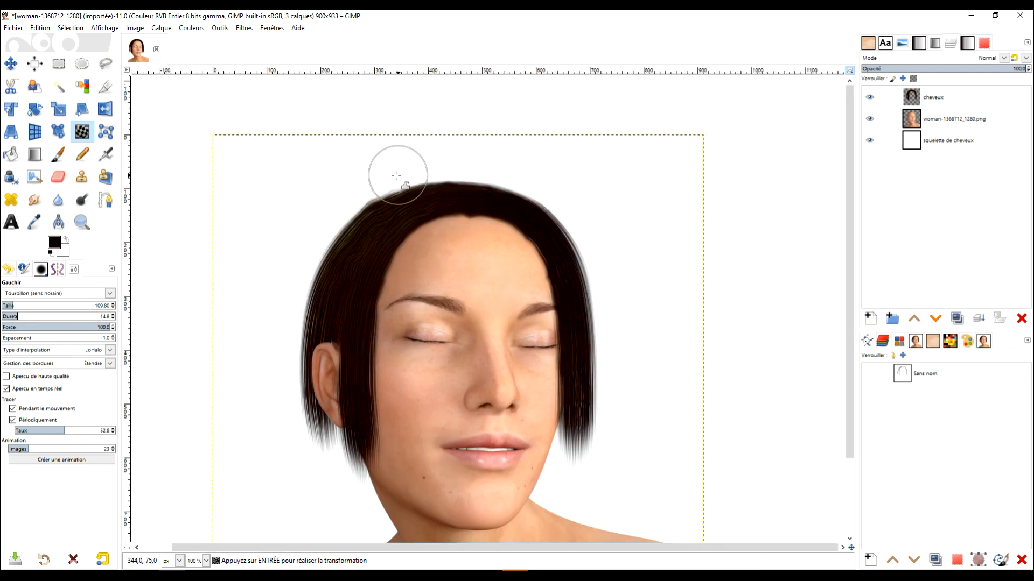
{"action": "scroll", "coordinate": [350, 205], "scroll_direction": "up", "scroll_amount": 3}
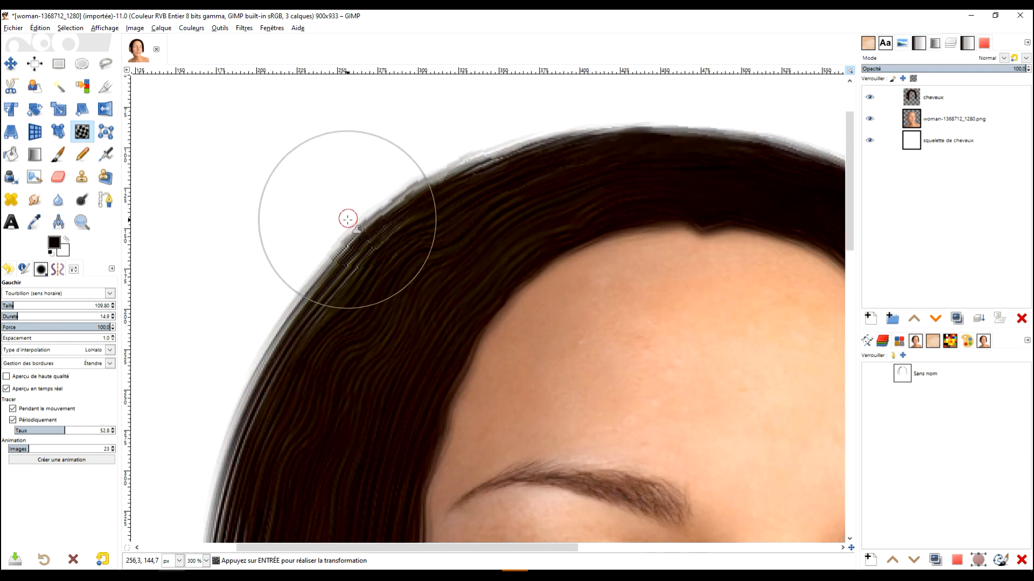
{"action": "scroll", "coordinate": [458, 207], "scroll_direction": "down", "scroll_amount": 2}
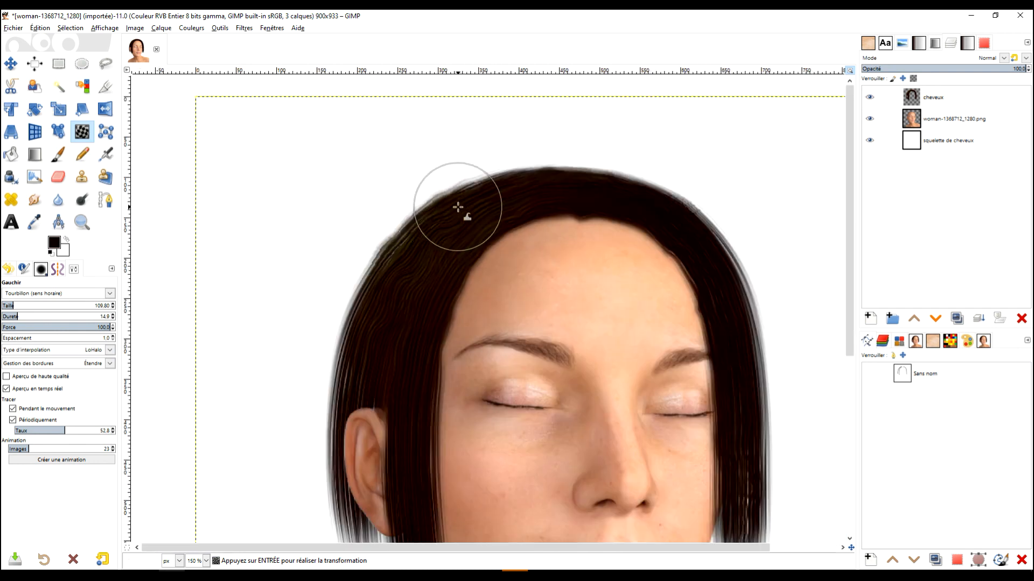
Restore the warp behaviour to Déplacer les pixels and reshape the outer hair contour above the visible ear.
{"action": "left_click", "coordinate": [59, 179]}
{"action": "left_click", "coordinate": [82, 132]}
{"action": "left_click", "coordinate": [51, 293]}
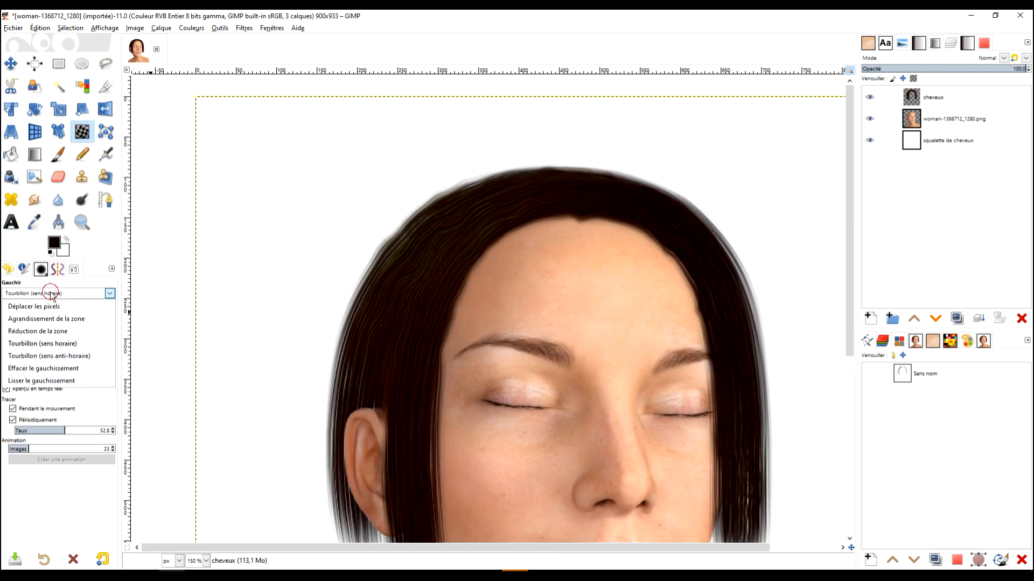
{"action": "left_click", "coordinate": [44, 307]}
{"action": "scroll", "coordinate": [403, 241], "scroll_direction": "up", "scroll_amount": 3, "text": "ctrl"}
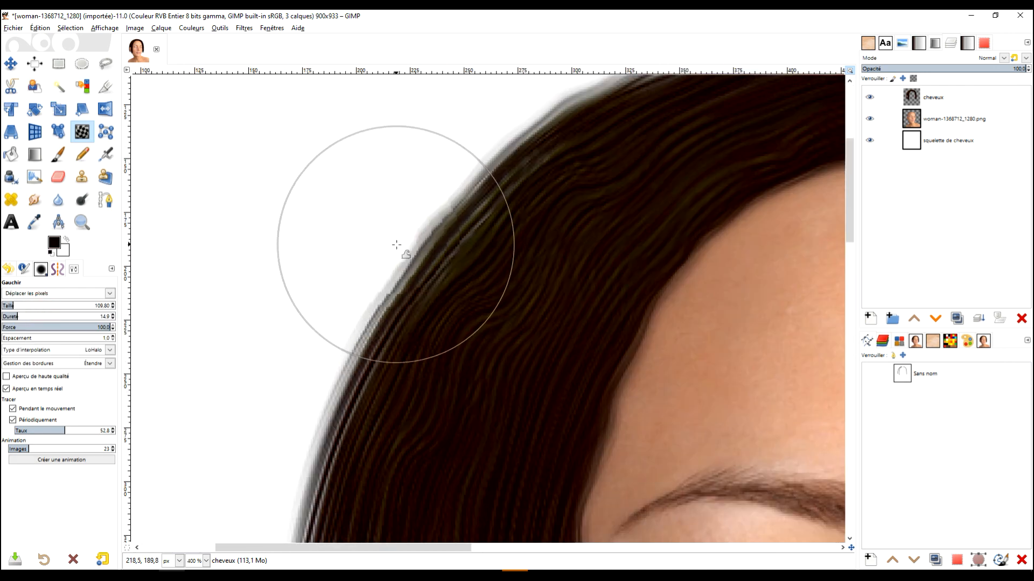
{"action": "mouse_move", "coordinate": [403, 232]}
{"action": "left_mouse_down"}
{"action": "mouse_move", "coordinate": [410, 201]}
{"action": "mouse_move", "coordinate": [427, 210]}
{"action": "mouse_move", "coordinate": [441, 170]}
{"action": "mouse_move", "coordinate": [459, 169]}
{"action": "mouse_move", "coordinate": [480, 138]}
{"action": "mouse_move", "coordinate": [561, 98]}
{"action": "left_mouse_up"}
{"action": "left_click_drag", "start_coordinate": [618, 111], "coordinate": [573, 246]}
{"action": "mouse_move", "coordinate": [537, 192]}
{"action": "left_mouse_down"}
{"action": "mouse_move", "coordinate": [711, 157]}
{"action": "mouse_move", "coordinate": [641, 226]}
{"action": "left_mouse_up"}
Warp the outer hair edge at the top of the head to even out the crown's silhouette.
{"action": "key", "text": "1"}
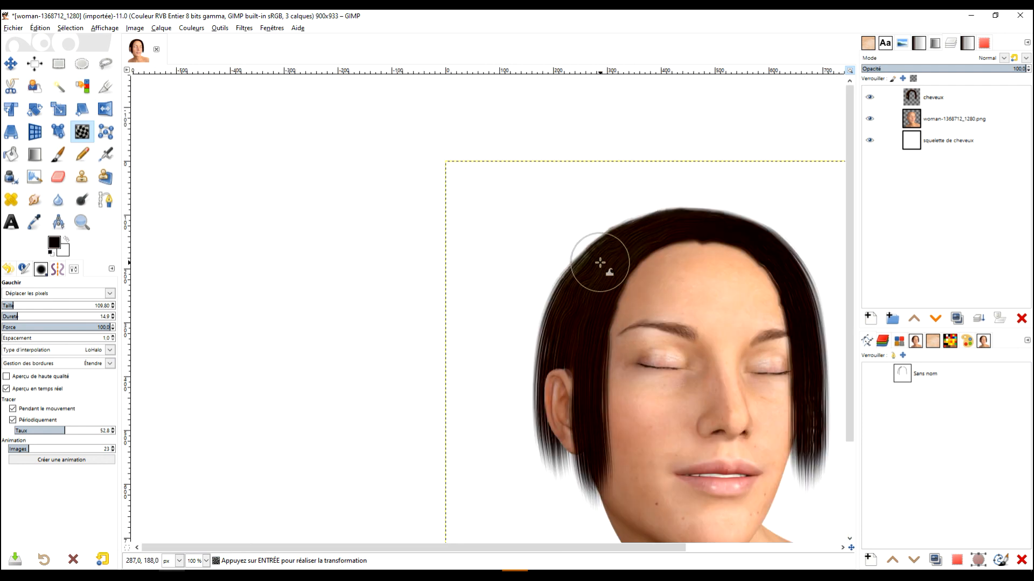
{"action": "key", "text": "2"}
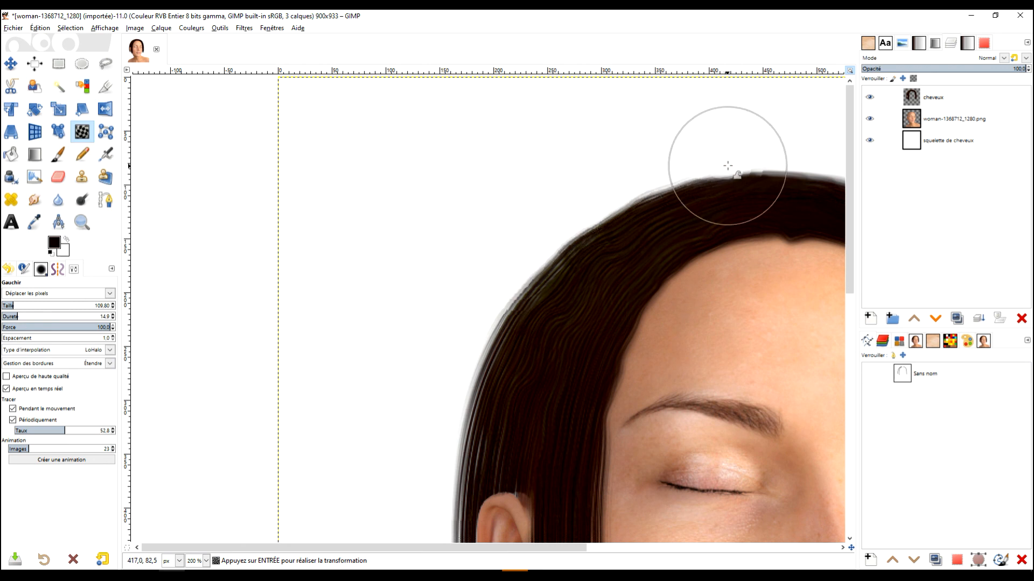
{"action": "left_click", "coordinate": [757, 152]}
{"action": "mouse_move", "coordinate": [757, 175]}
{"action": "left_mouse_down"}
{"action": "mouse_move", "coordinate": [608, 228]}
{"action": "mouse_move", "coordinate": [617, 195]}
{"action": "mouse_move", "coordinate": [623, 206]}
{"action": "mouse_move", "coordinate": [693, 218]}
{"action": "left_mouse_up"}
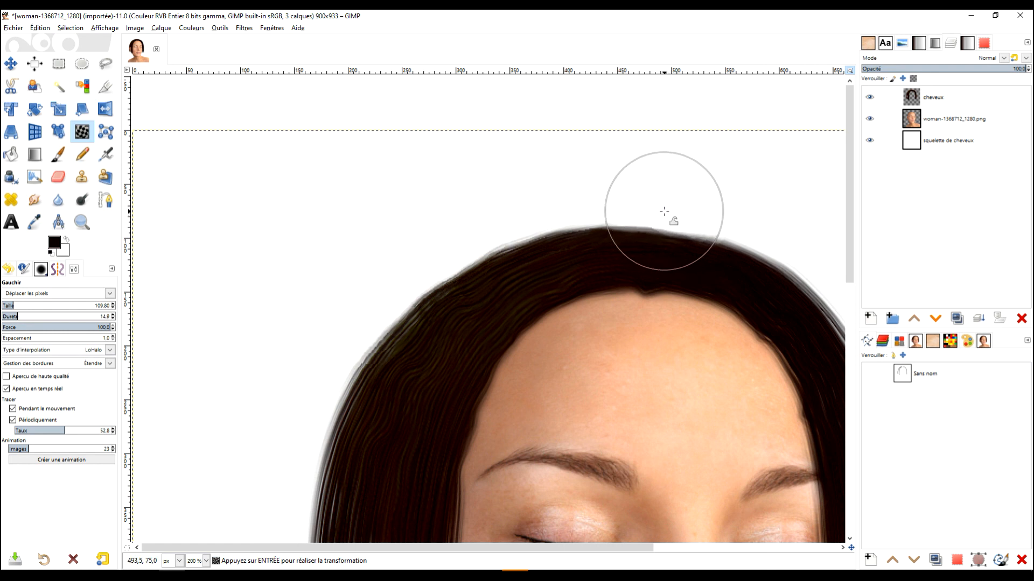
{"action": "key", "text": "1"}
{"action": "left_click_drag", "start_coordinate": [651, 308], "coordinate": [557, 265]}
{"action": "scroll", "coordinate": [584, 281], "scroll_direction": "up", "scroll_amount": 1}
{"action": "scroll", "coordinate": [585, 323], "scroll_direction": "down", "scroll_amount": 1}
{"action": "left_click_drag", "start_coordinate": [569, 346], "coordinate": [551, 300]}
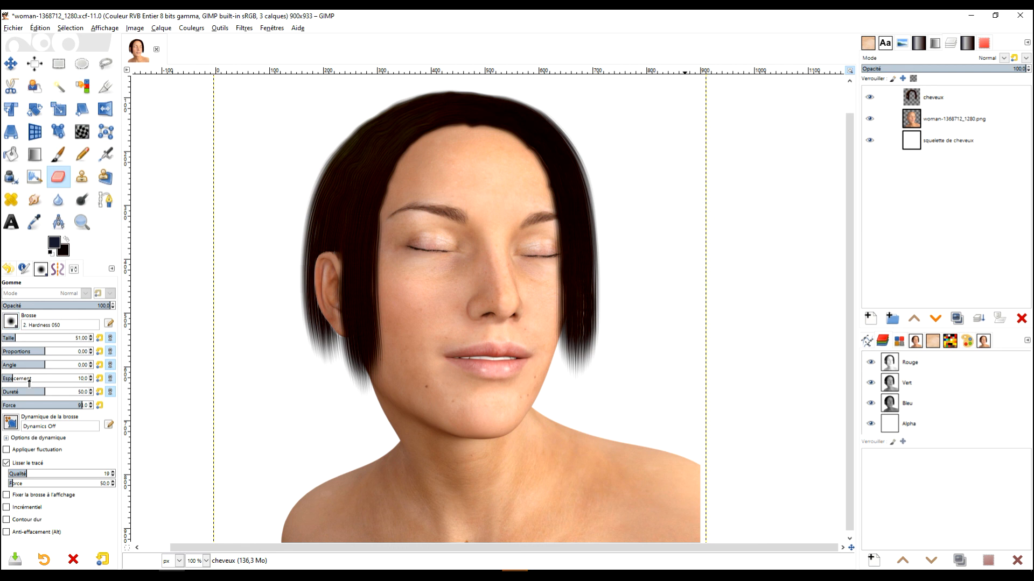
Trim the hair ends on both sides of the cheveux layer in straight lines, using the Hardness 050 eraser at size 51.
{"action": "left_click", "coordinate": [11, 322]}
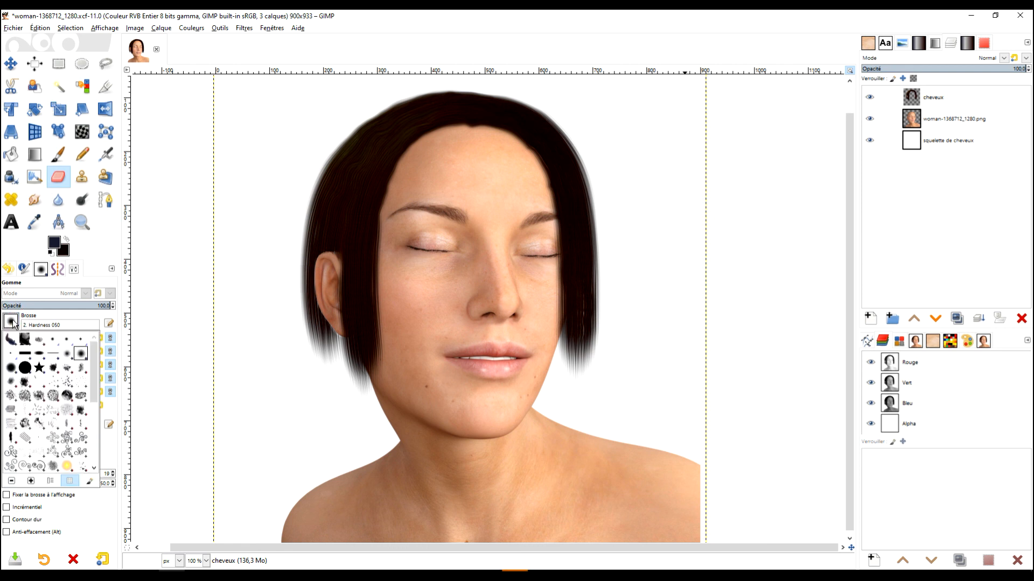
{"action": "left_click", "coordinate": [114, 326]}
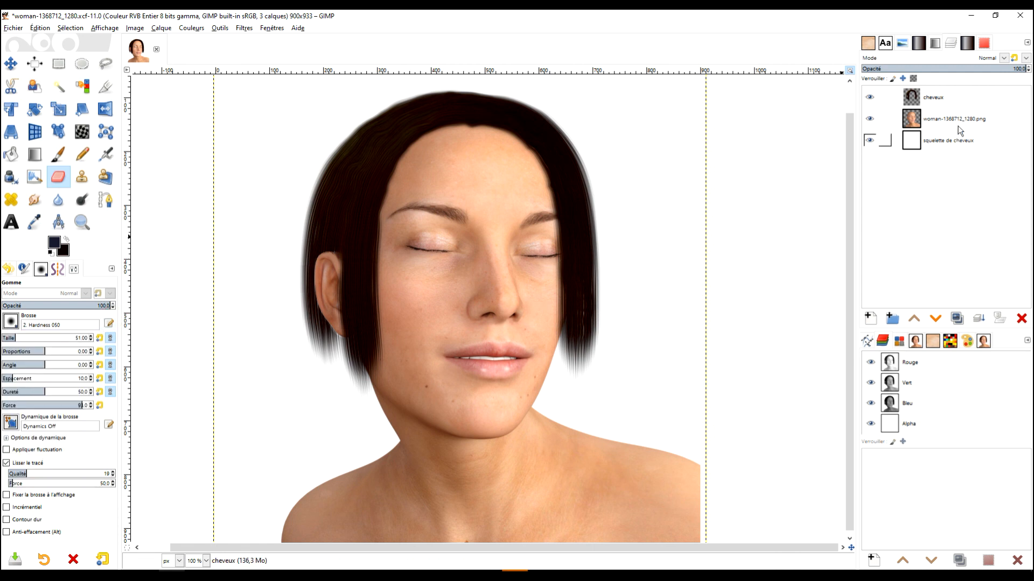
{"action": "left_click", "coordinate": [934, 99]}
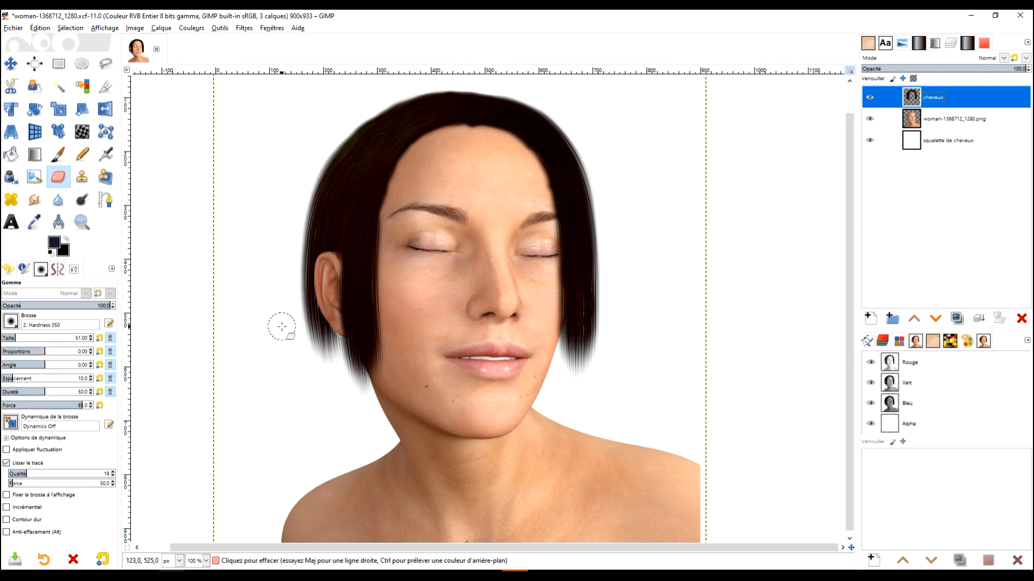
{"action": "left_click", "coordinate": [629, 304]}
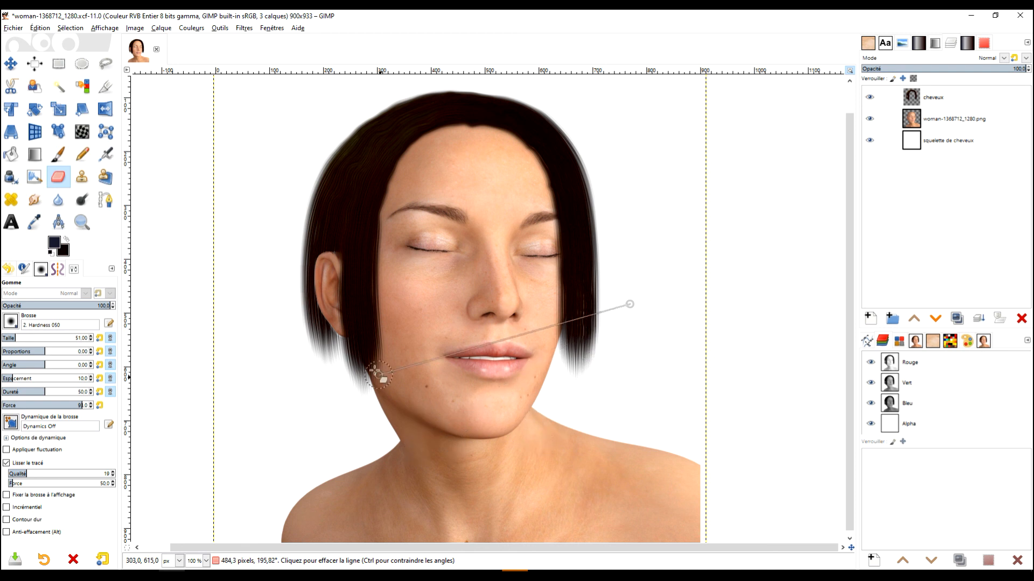
{"action": "left_click", "coordinate": [506, 459], "text": "shift"}
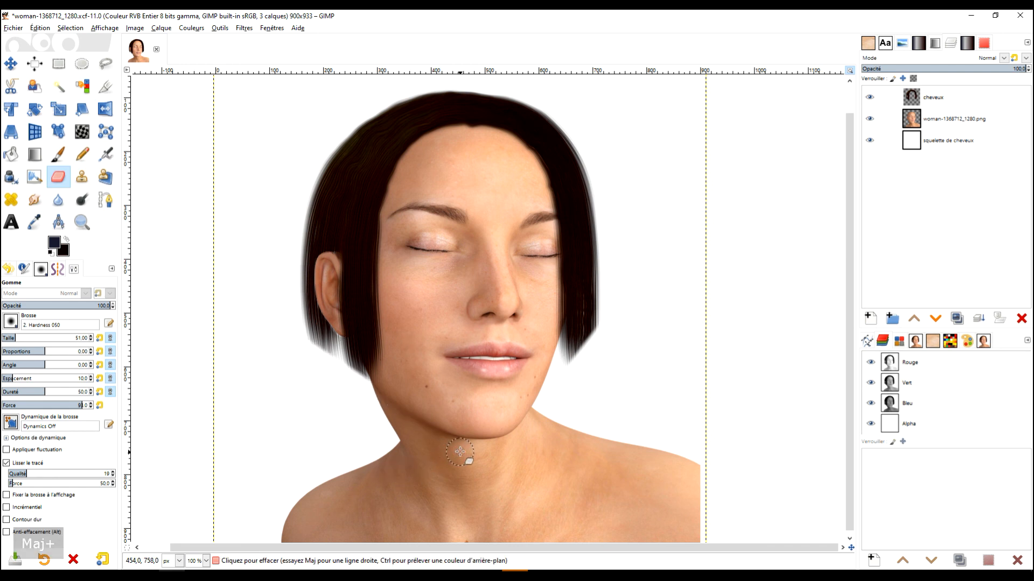
Hide and reshow the cheveux layer to compare the portrait with and without the hair.
{"action": "left_click_drag", "start_coordinate": [680, 290], "coordinate": [704, 311]}
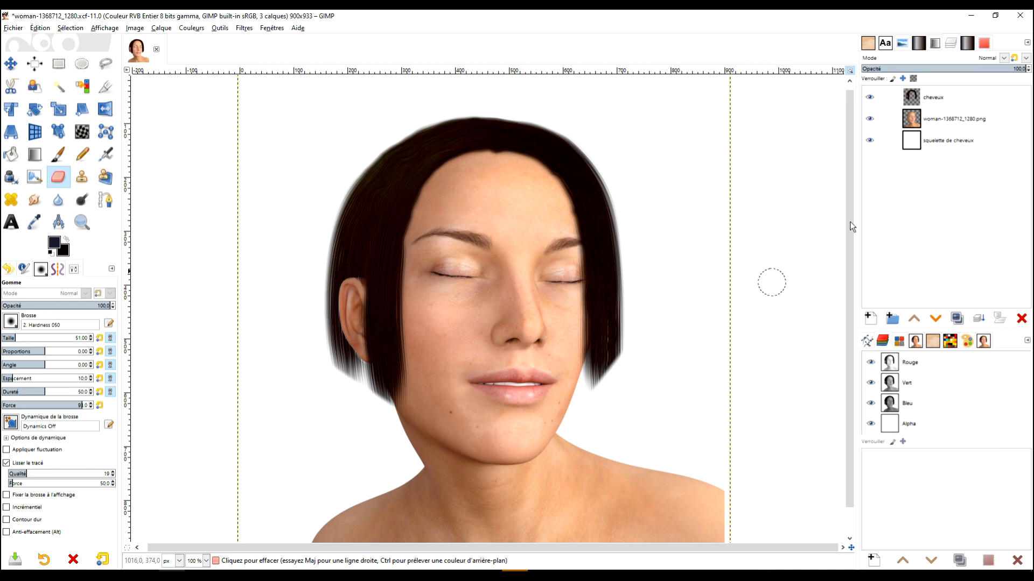
{"action": "left_click", "coordinate": [870, 98]}
{"action": "left_click", "coordinate": [870, 98]}
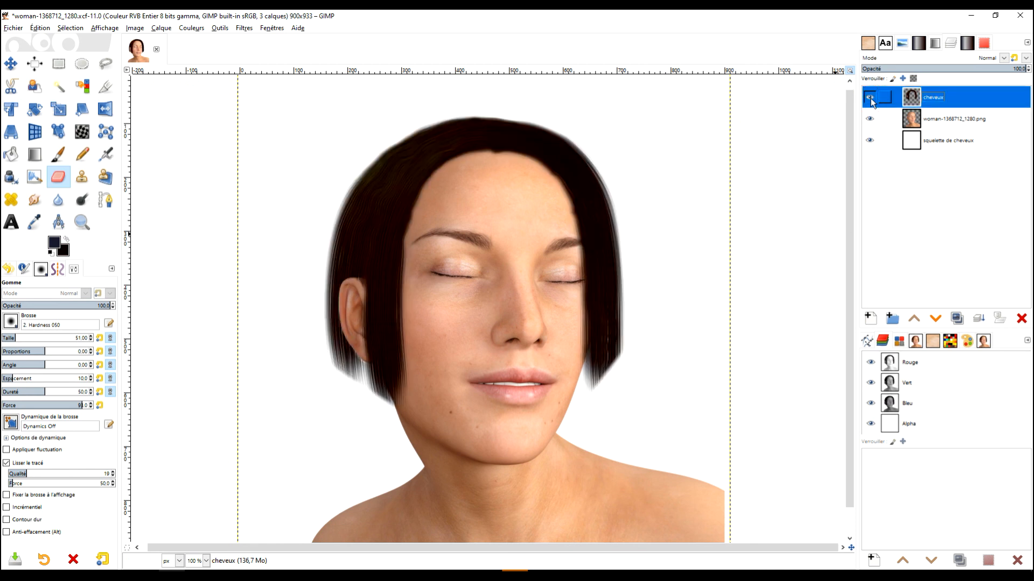